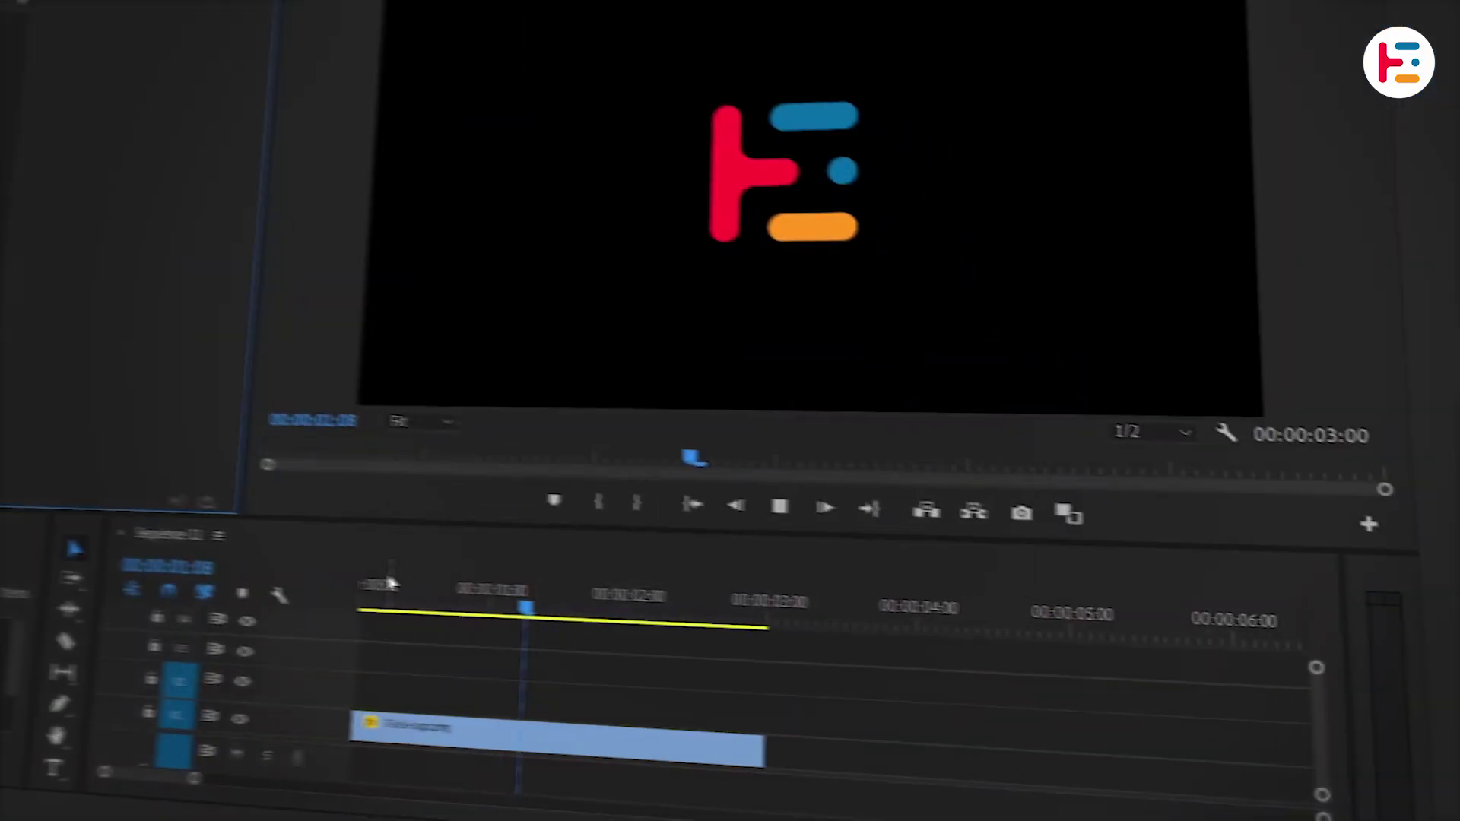
- Enlarge the logo preview to 100% at the sequence start and draw a circle shape over the logo's blue dot
key("space")
left_click(804, 730)
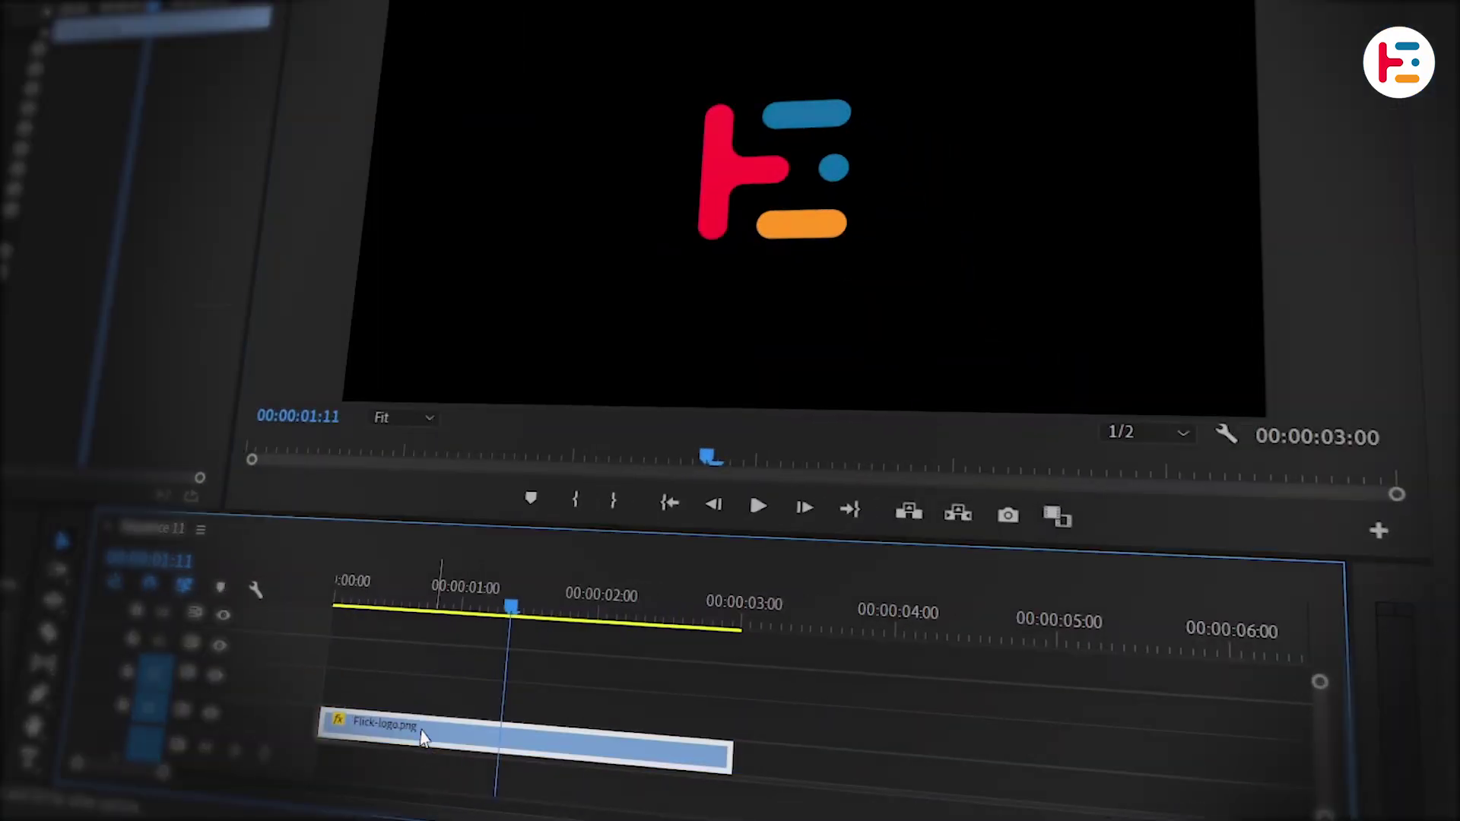
key("Home")
left_click(422, 417)
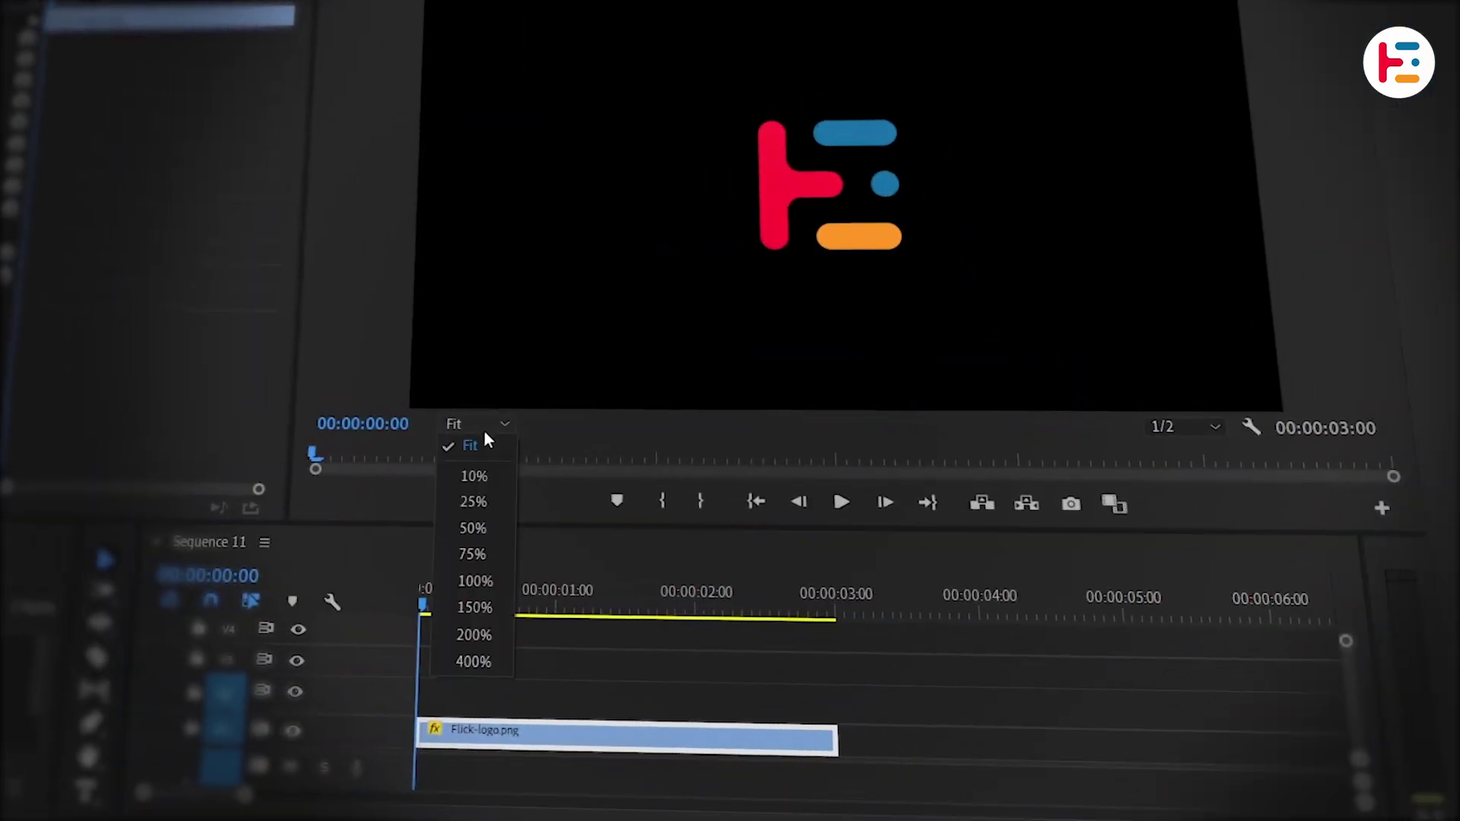
left_click(505, 581)
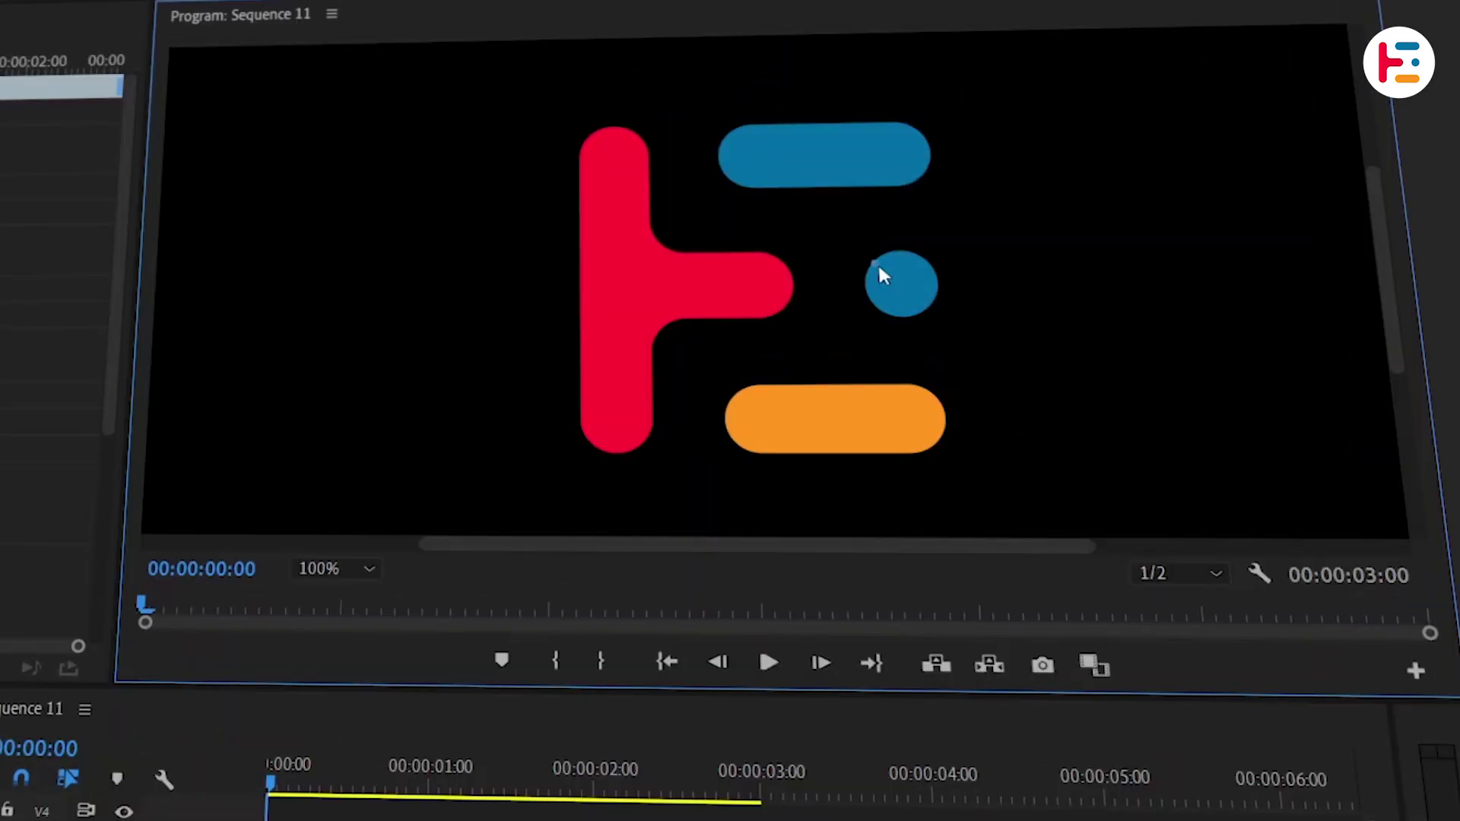
left_click_drag(908, 284, 944, 305)
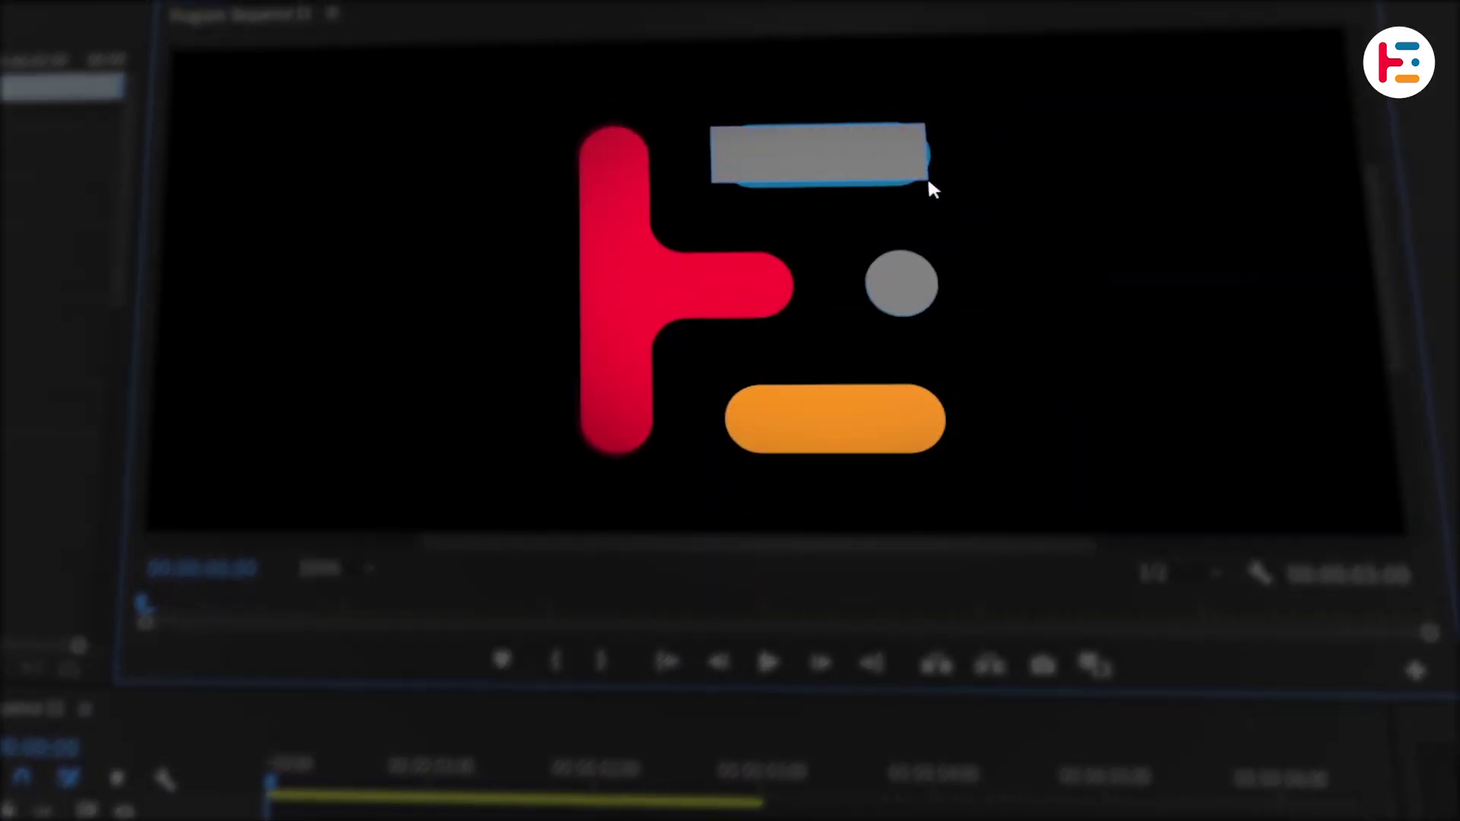
- Cover the logo's upper blue bar with a rectangle and place a copy over the orange bar at position 1119.5, 666.2
left_click_drag(928, 181, 929, 183)
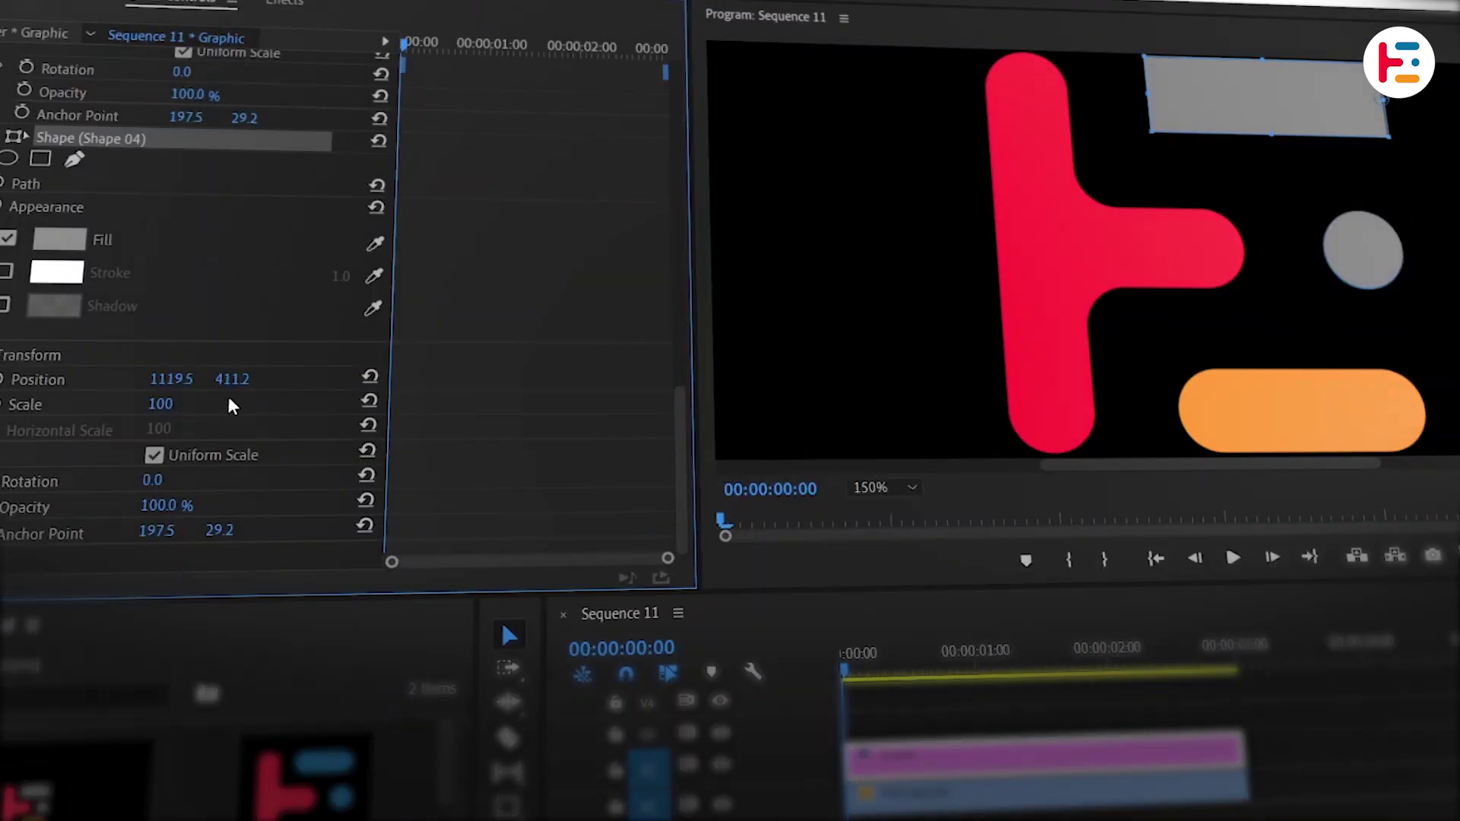
left_click_drag(399, 462, 624, 462)
left_click_drag(232, 378, 235, 377)
- Draw a rectangle over the logo's red vertical stem and extend its upper edge to the top of the stem
left_click(507, 806)
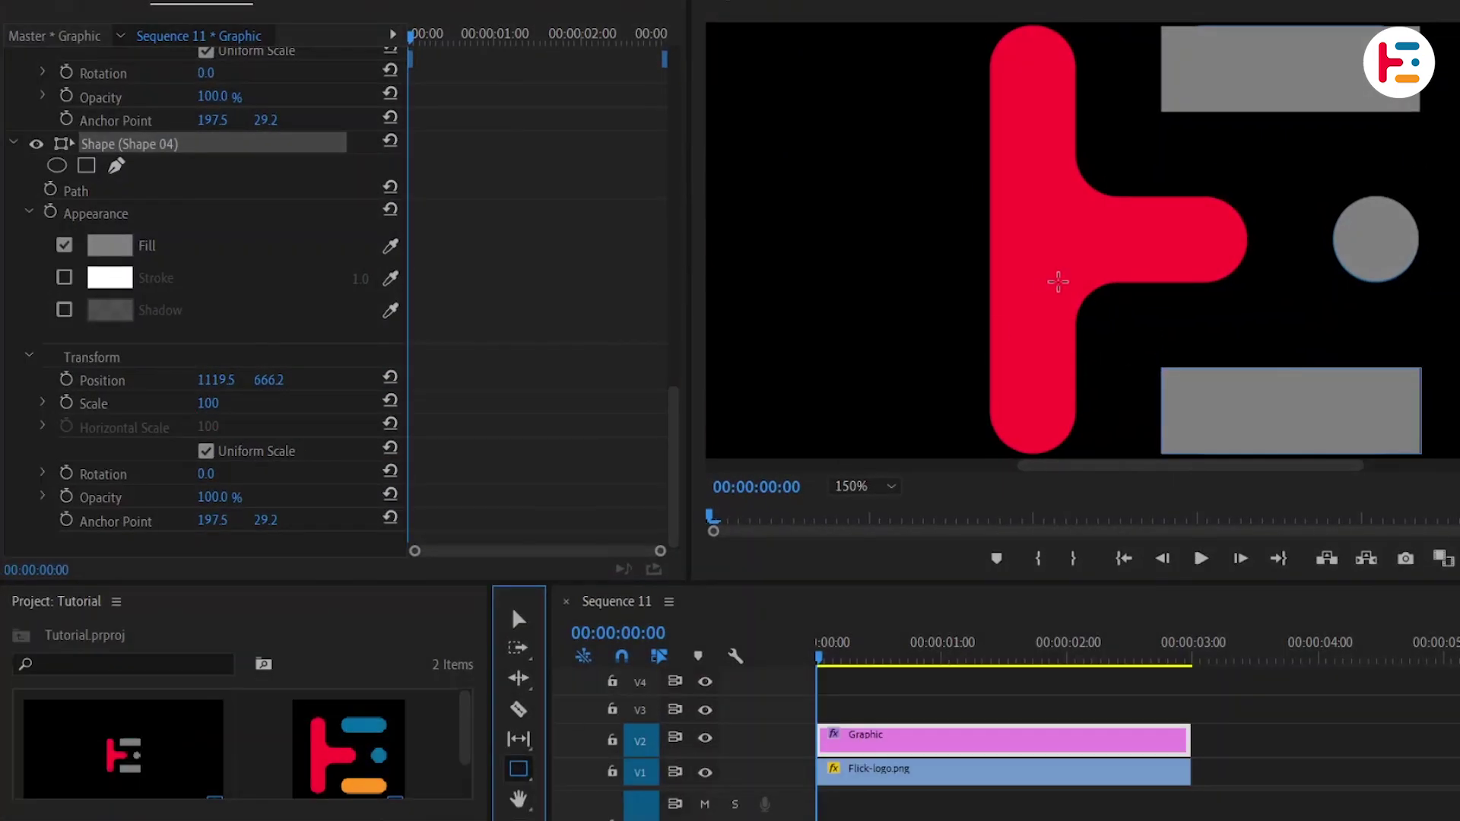
mouse_move(984, 58)
left_mouse_down()
mouse_move(1028, 169)
mouse_move(1075, 453)
left_mouse_up()
key("v")
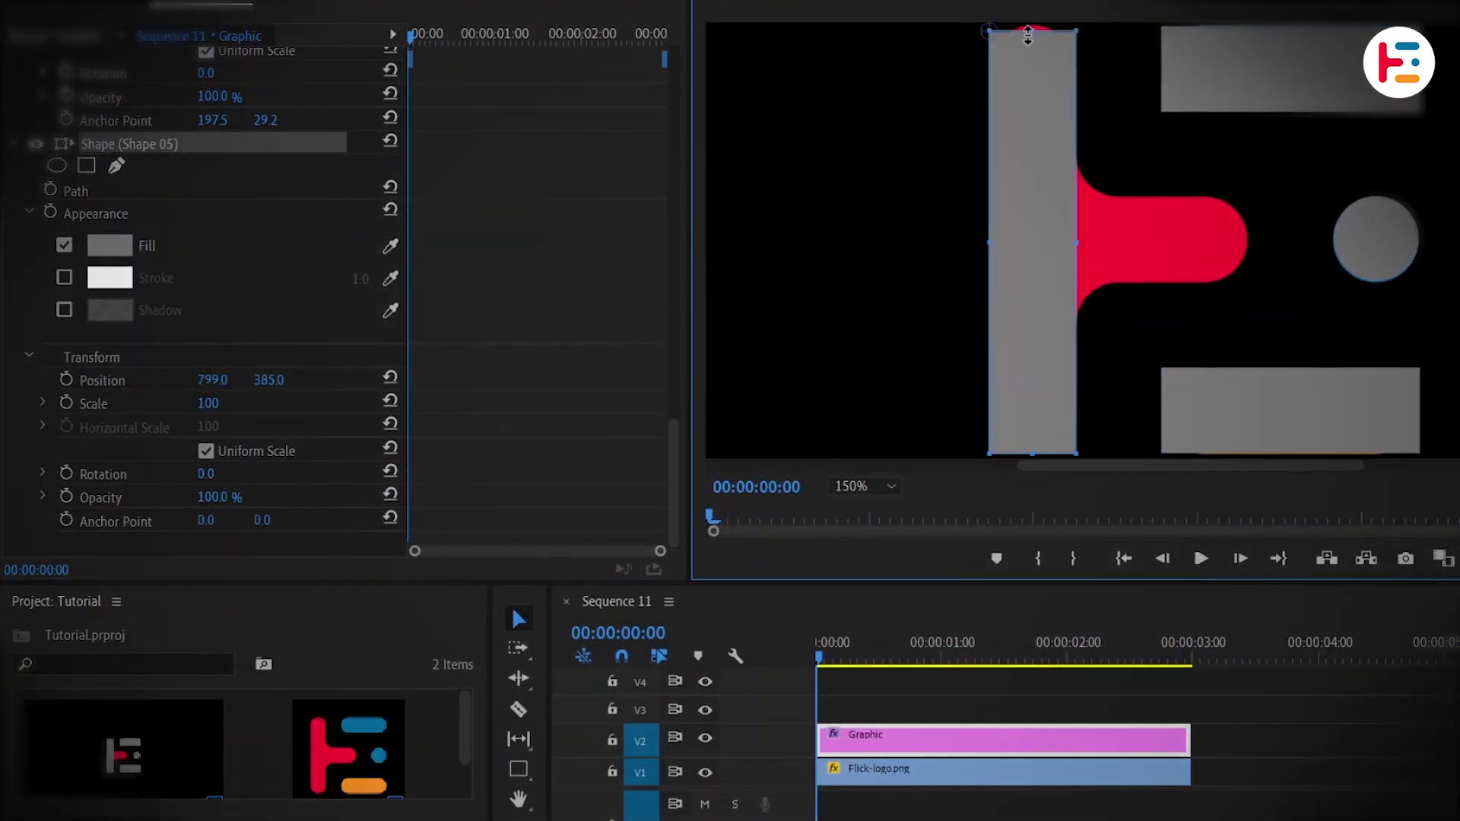
left_click_drag(1031, 31, 1031, 25)
- Fit the preview to the frame and place the Flick-logo.png clip on V2 above the graphic clip on V1
left_click(889, 486)
left_click(864, 515)
left_click(365, 246)
left_click(1164, 241)
mouse_move(967, 770)
left_mouse_down()
mouse_move(962, 713)
mouse_move(954, 785)
left_mouse_up()
left_click_drag(902, 670, 903, 667)
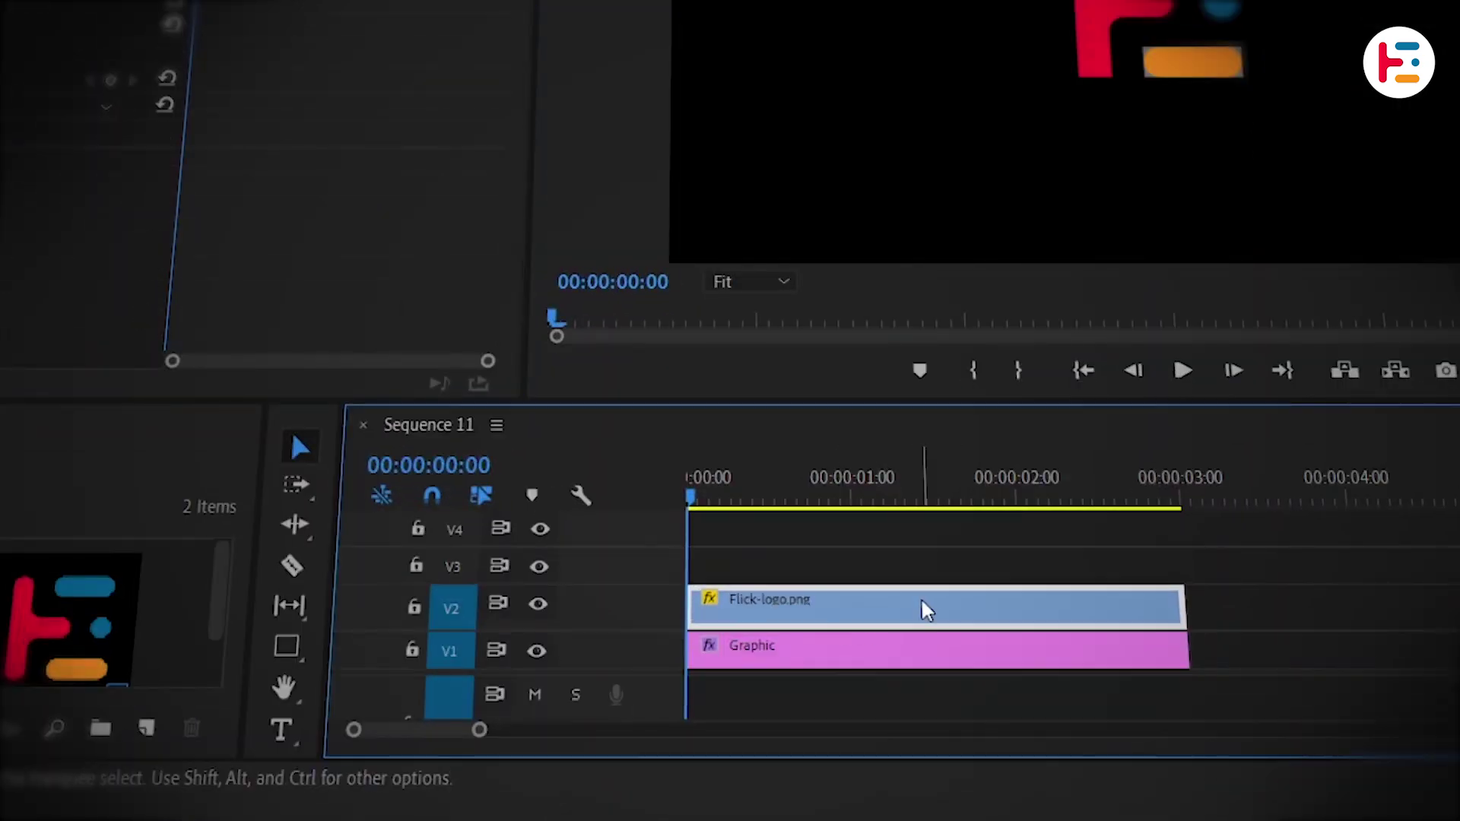
- Rename the graphic clip's Shape 01 layer as Circle
left_click(877, 669)
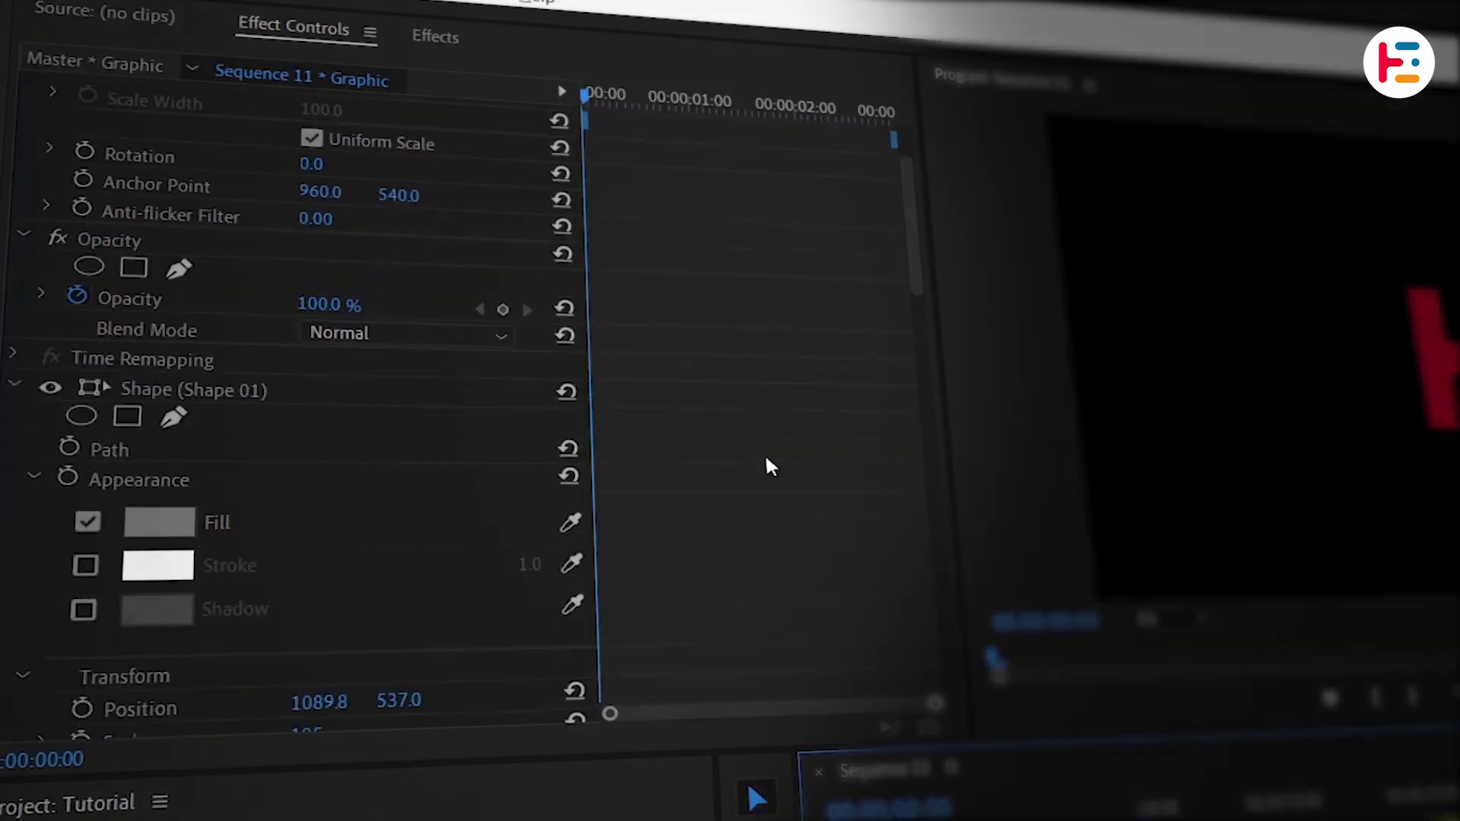
scroll(427, 424, "down", 2)
scroll(162, 205, "down", 3)
right_click(244, 248)
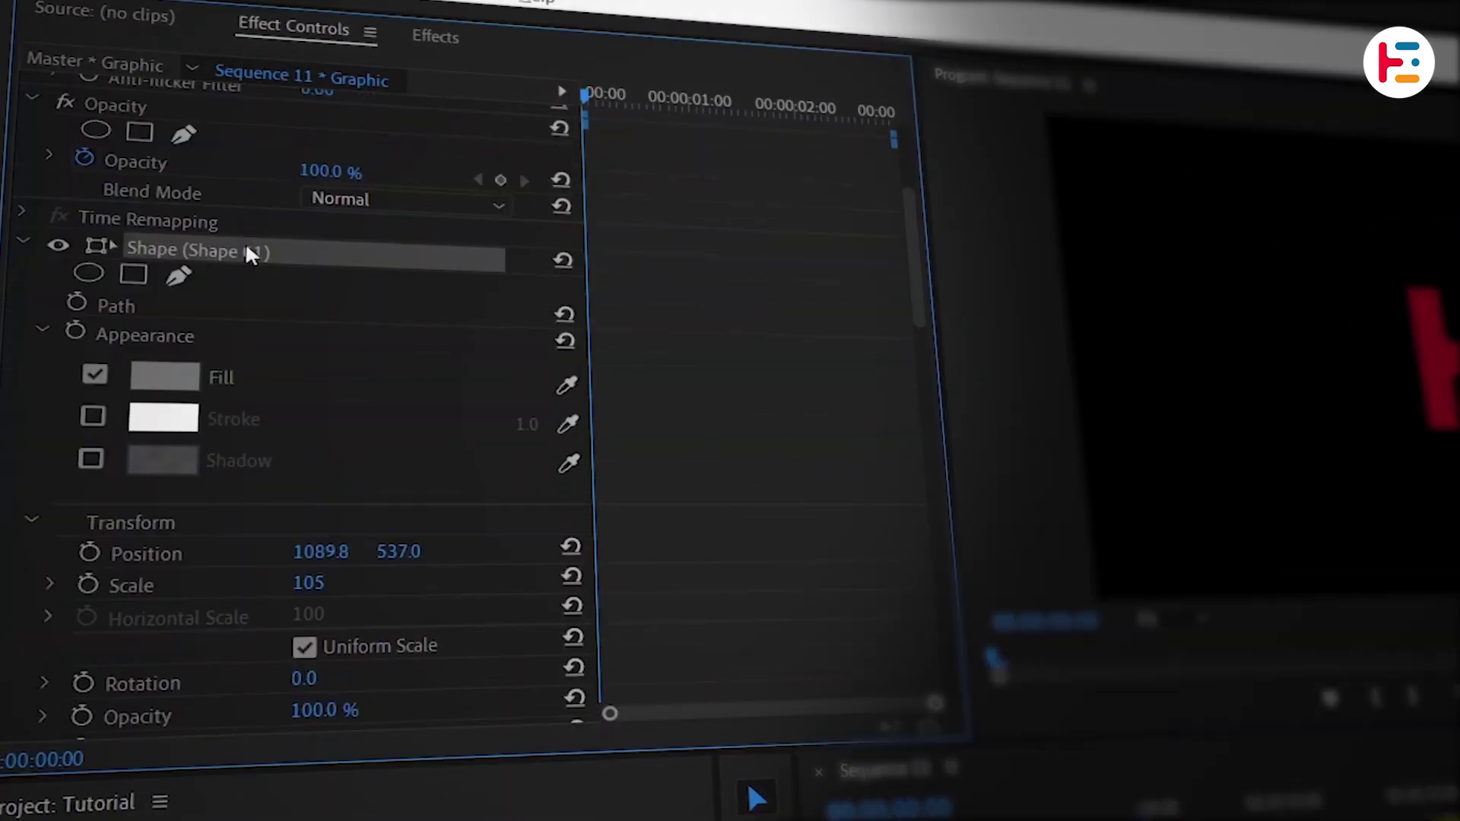
left_click(304, 267)
type("Circle")
key("Return")
- Sample the fill colours of the circle, bar and stem shapes from the matching parts of the logo
left_click(568, 384)
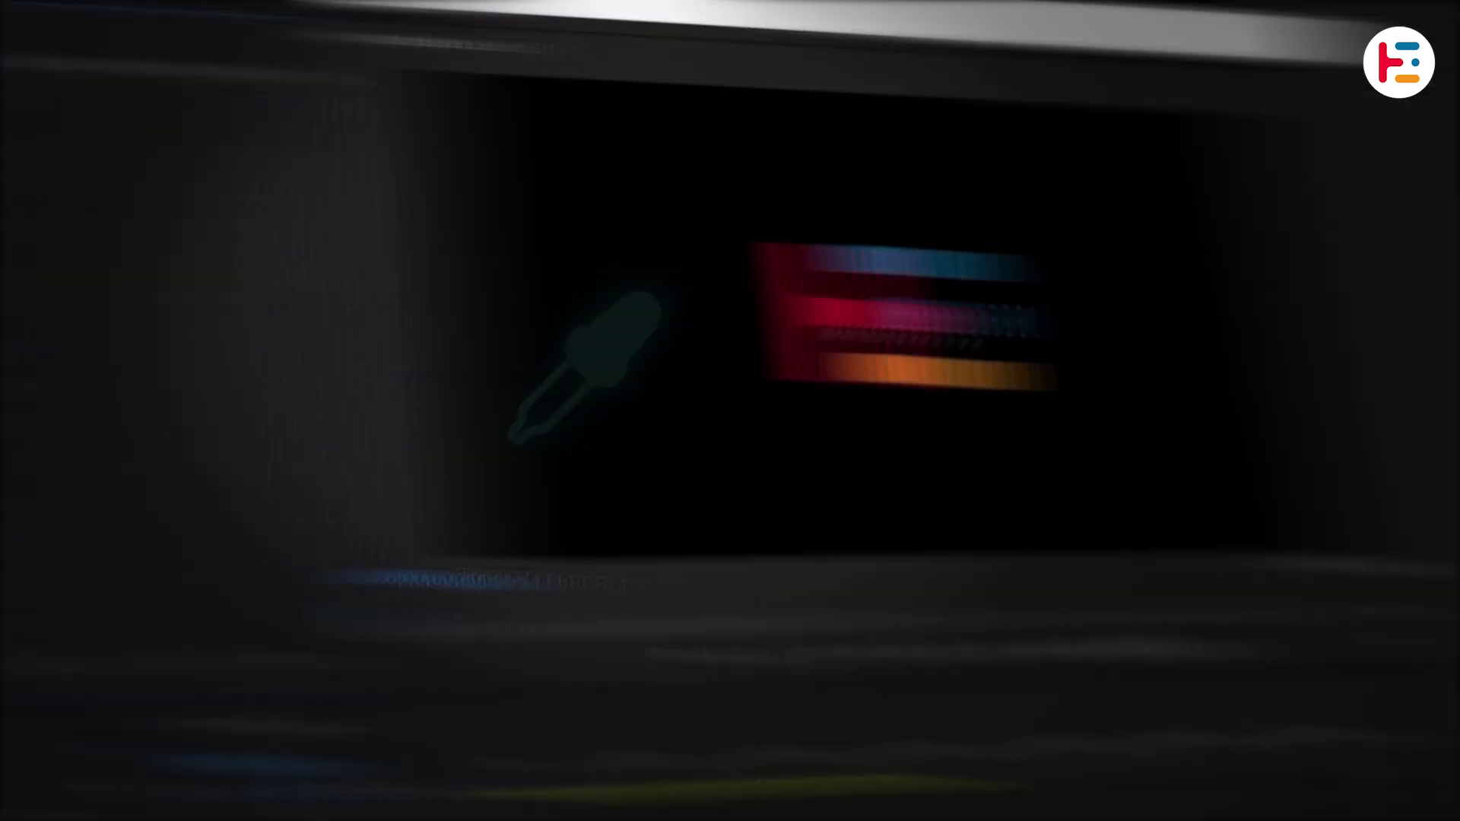
left_click(759, 226)
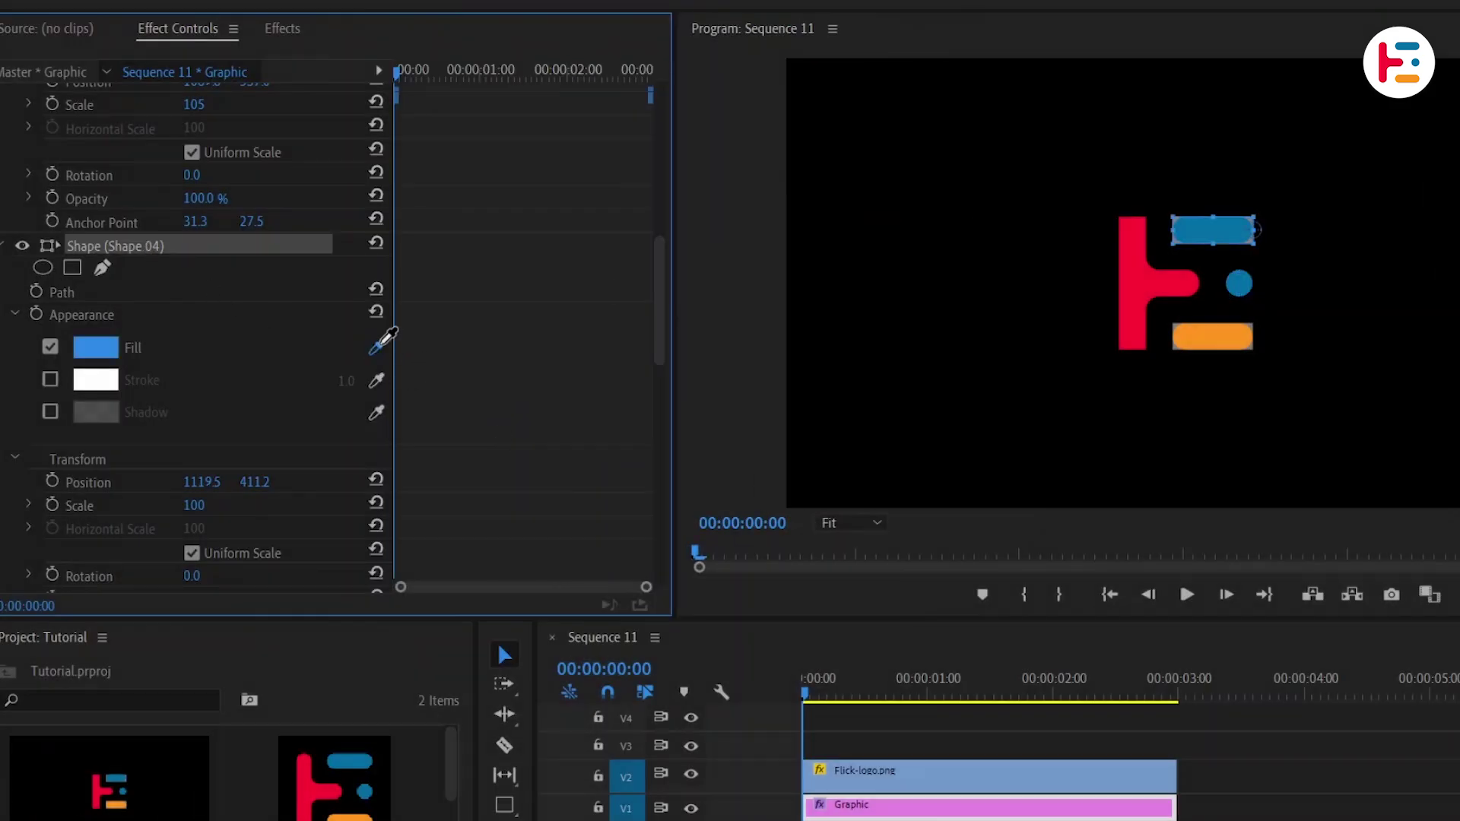
scroll(436, 394, "down", 5)
left_click(100, 220)
left_click(376, 324)
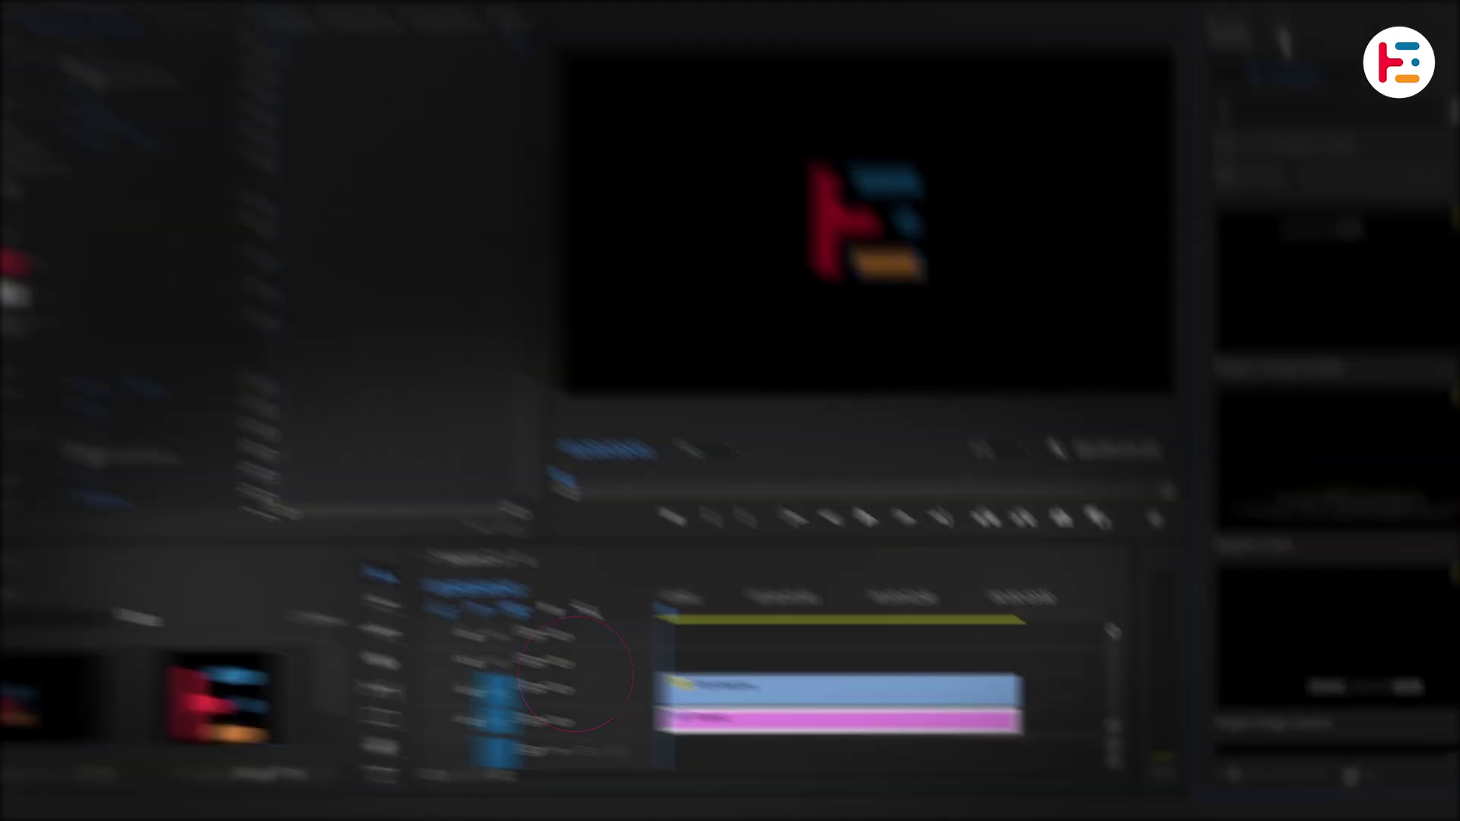
- Open the graphic's shape layer list and select its layers in turn to check them
left_click(1283, 40)
left_click(1343, 165)
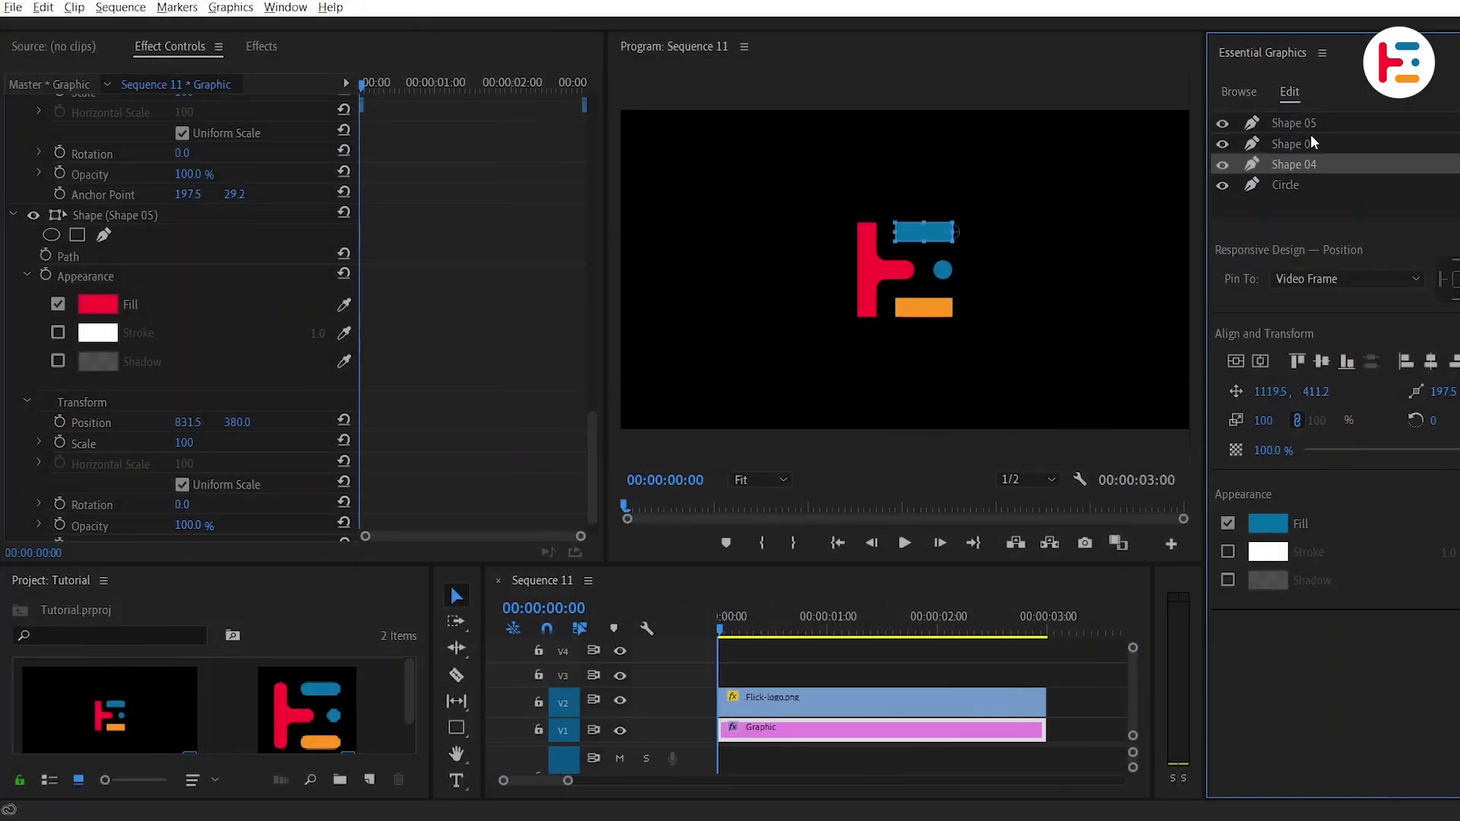
left_click(1338, 195)
left_click(1296, 161)
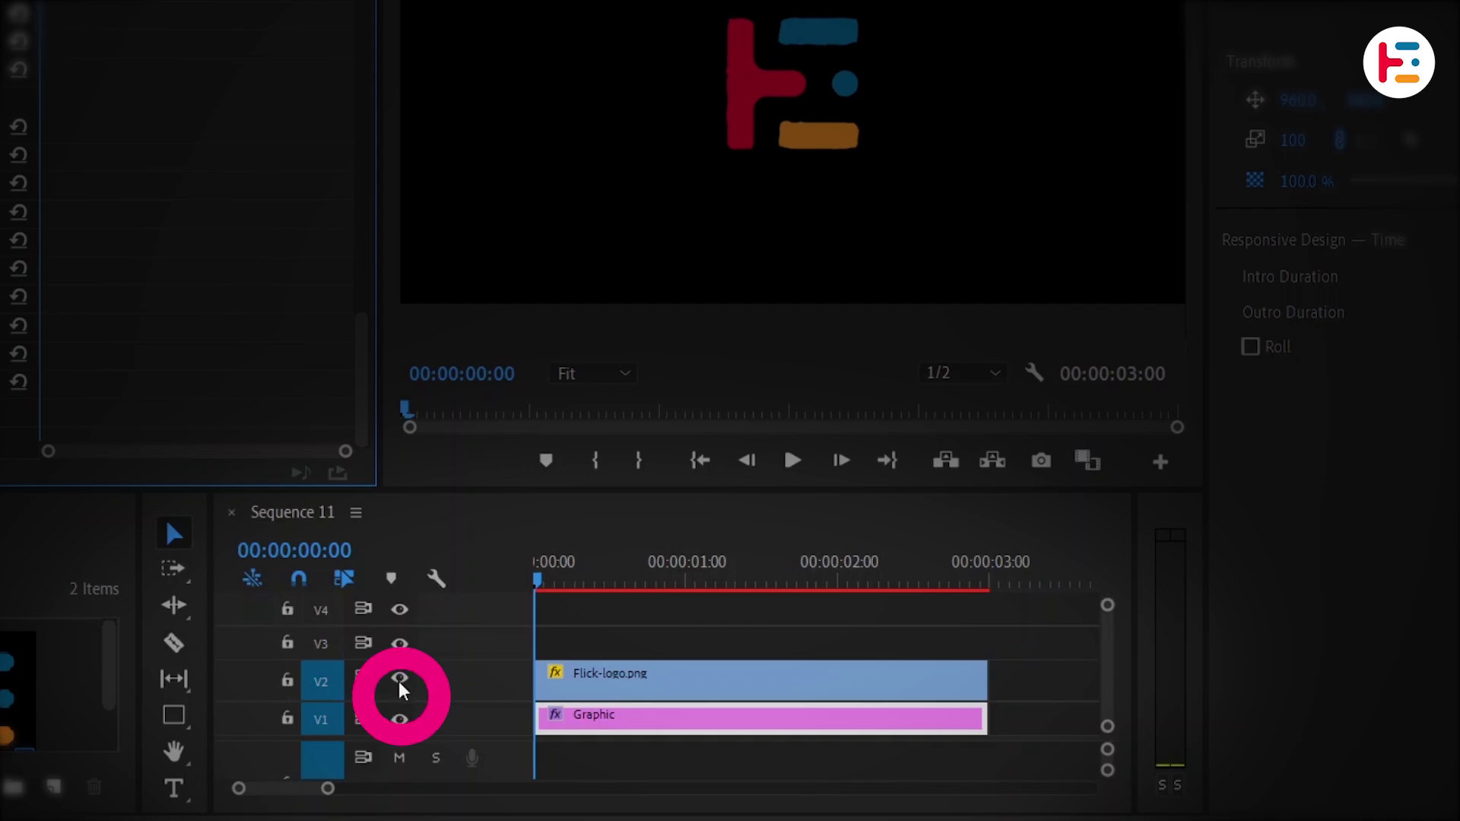
- Hide the logo's V2 track and move the Circle shape below the Roughen Edges effect by cutting and pasting it
left_click(400, 676)
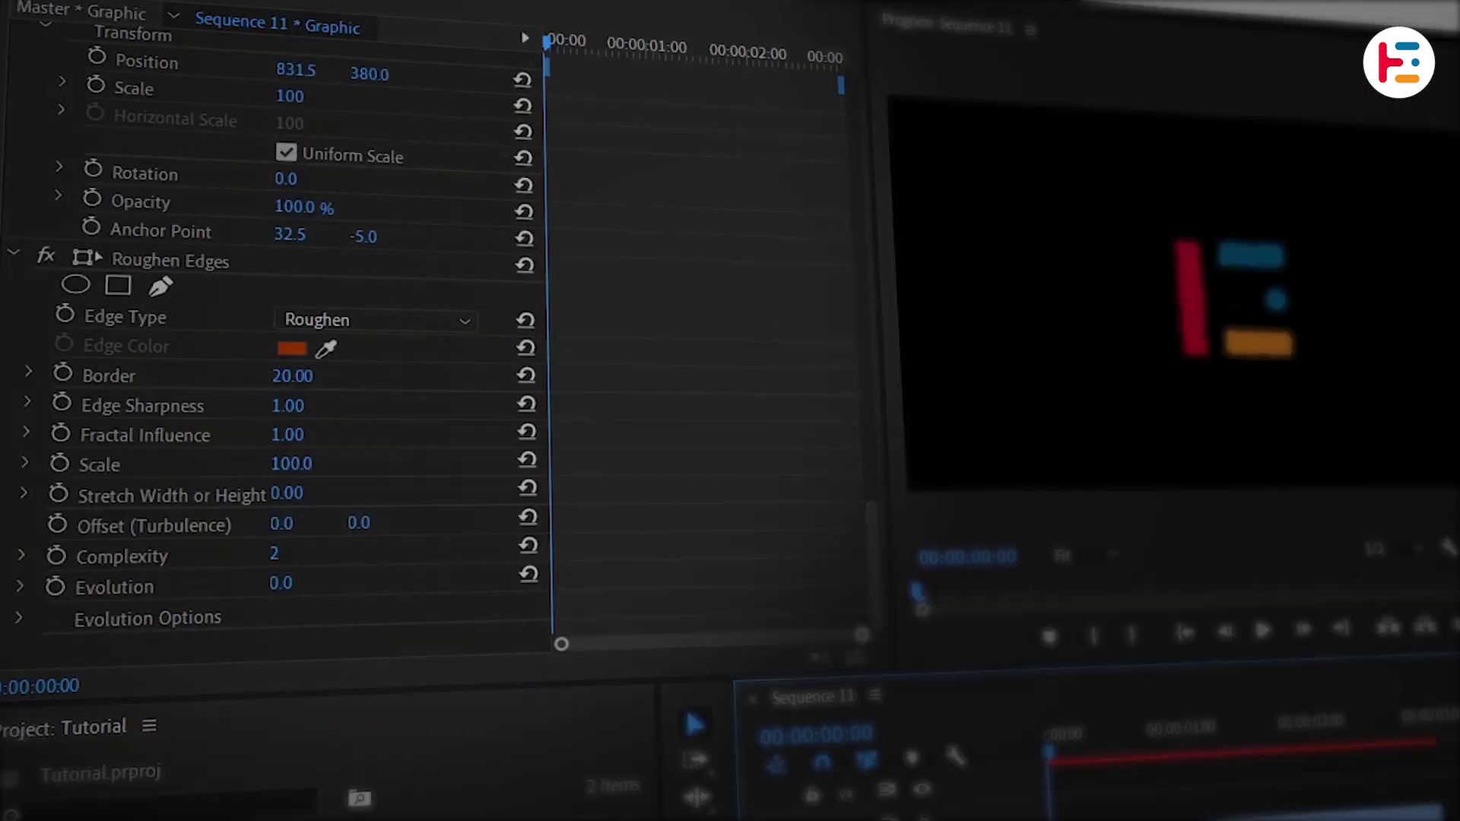
scroll(697, 304, "down", 10)
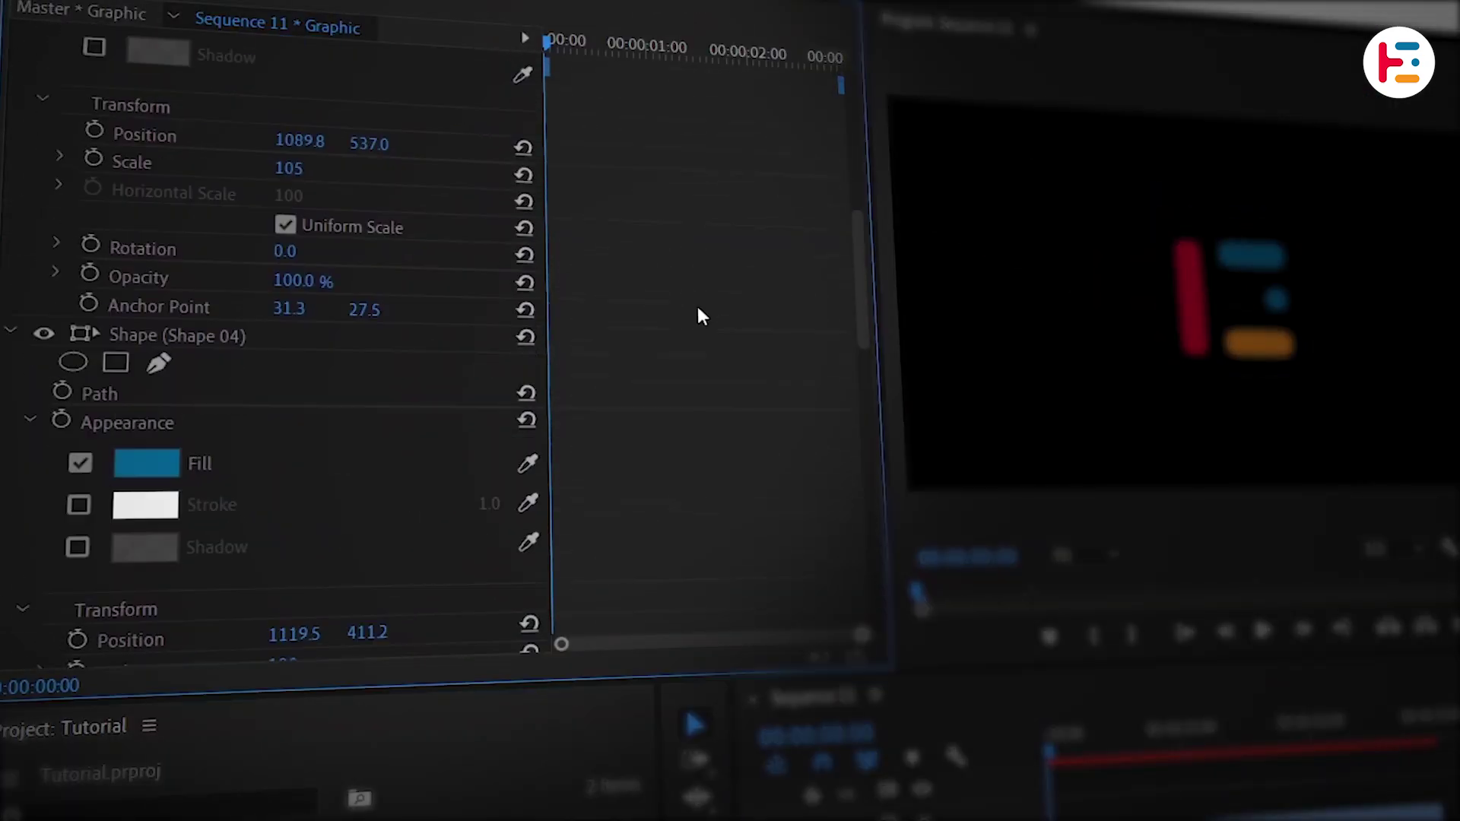
scroll(697, 304, "up", 3)
left_click(229, 97)
key("ctrl+x")
scroll(610, 366, "down", 10)
key("ctrl+v")
scroll(690, 505, "down", 5)
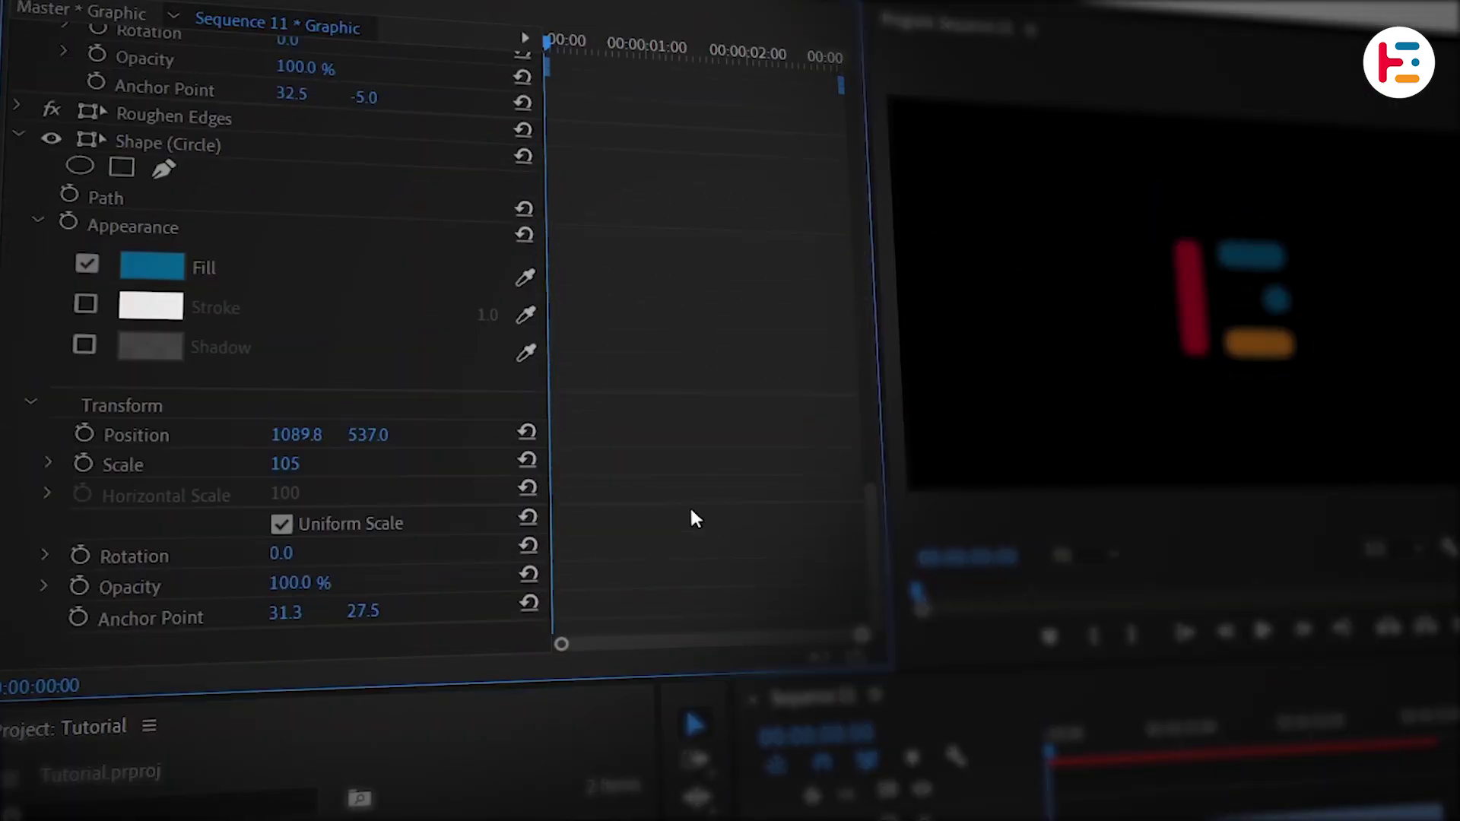
left_click(221, 137)
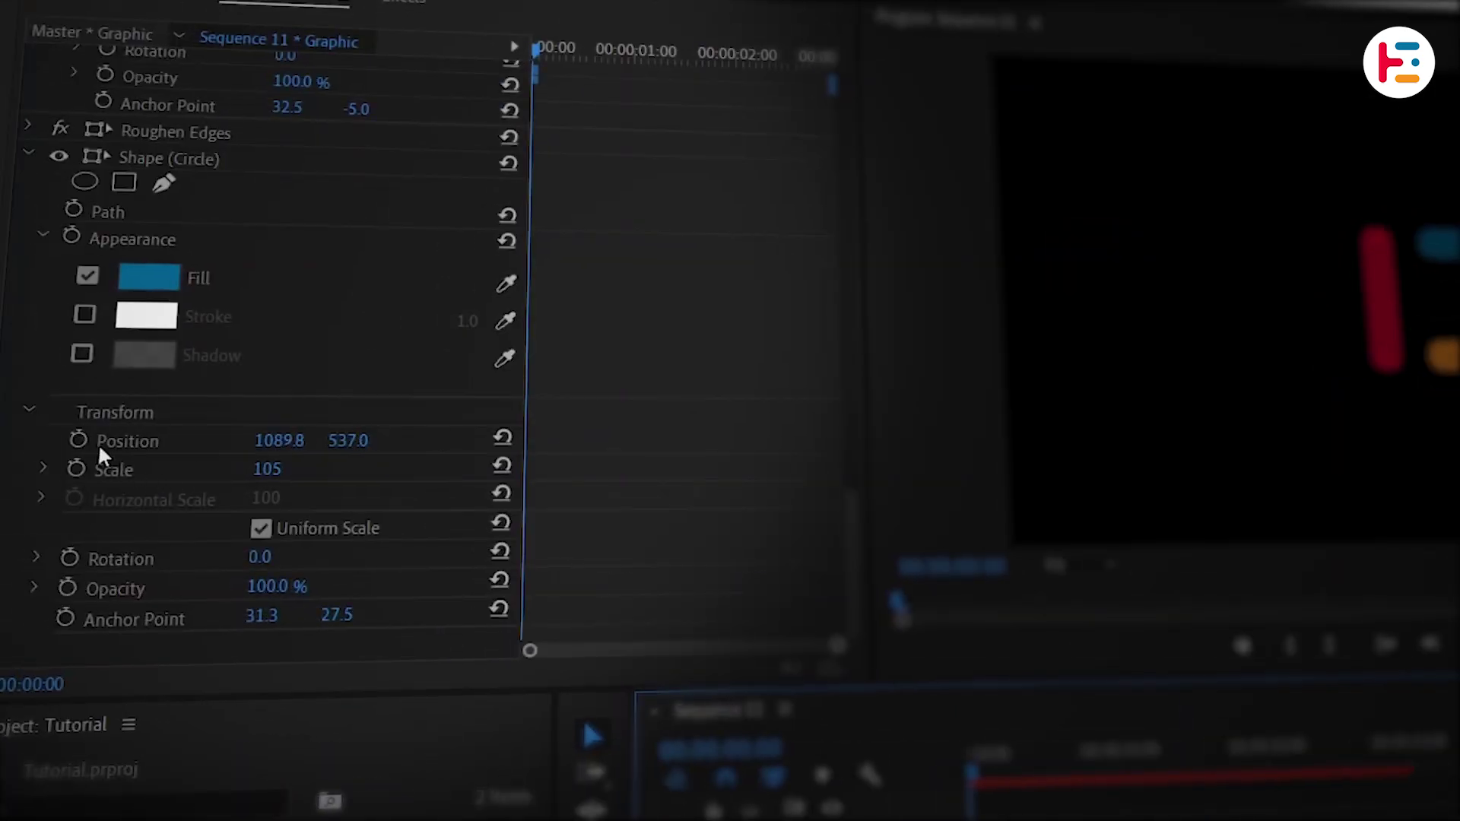
- Enable position and scale animation for the circle and set keyframes for both, with the last pair at 00:00:00:25
left_click(84, 443)
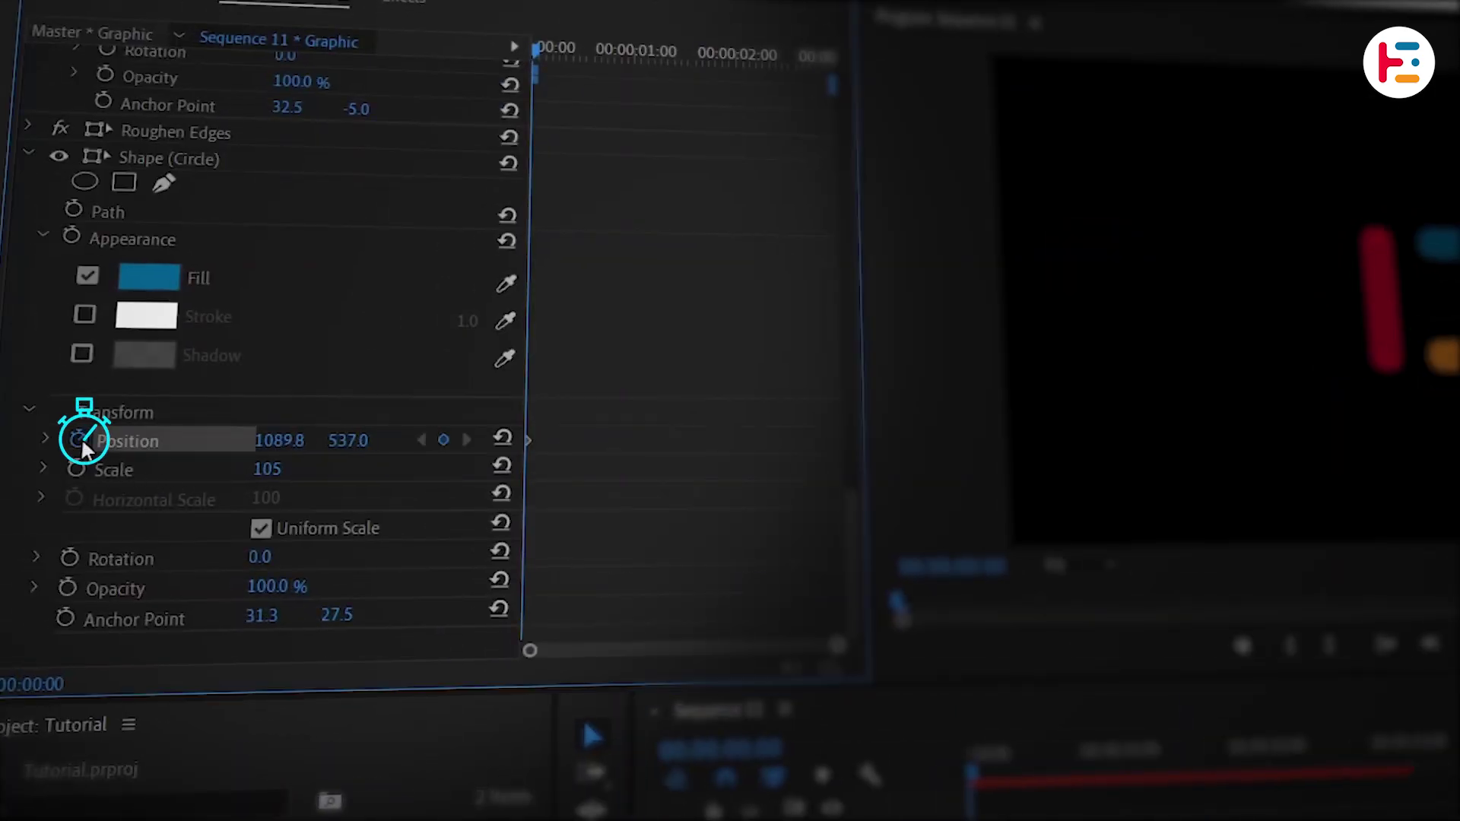
left_click(79, 471)
left_click(44, 468)
left_click(47, 439)
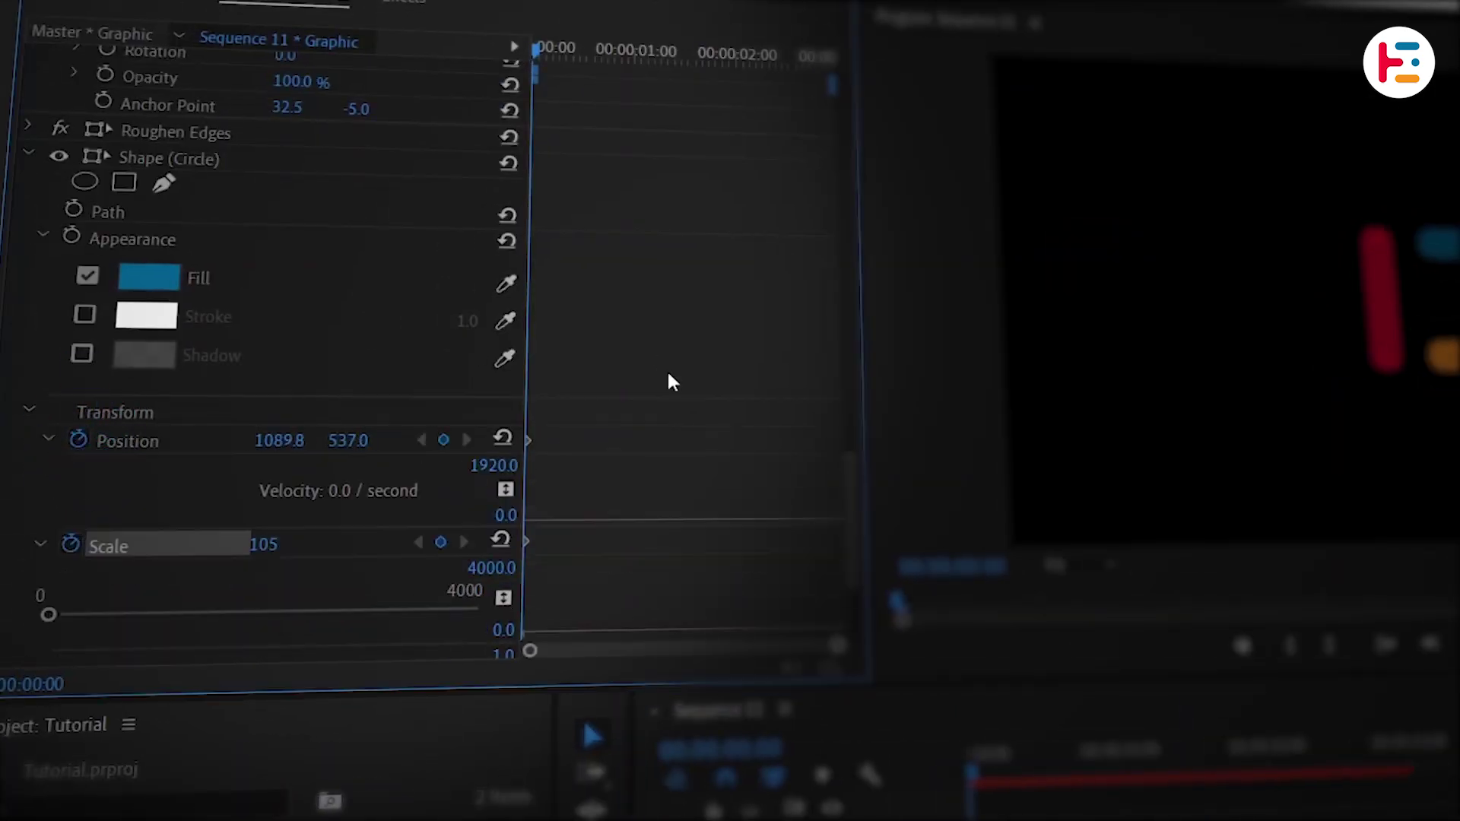
left_click_drag(526, 439, 599, 441)
key("shift+Right")
key("shift+Right")
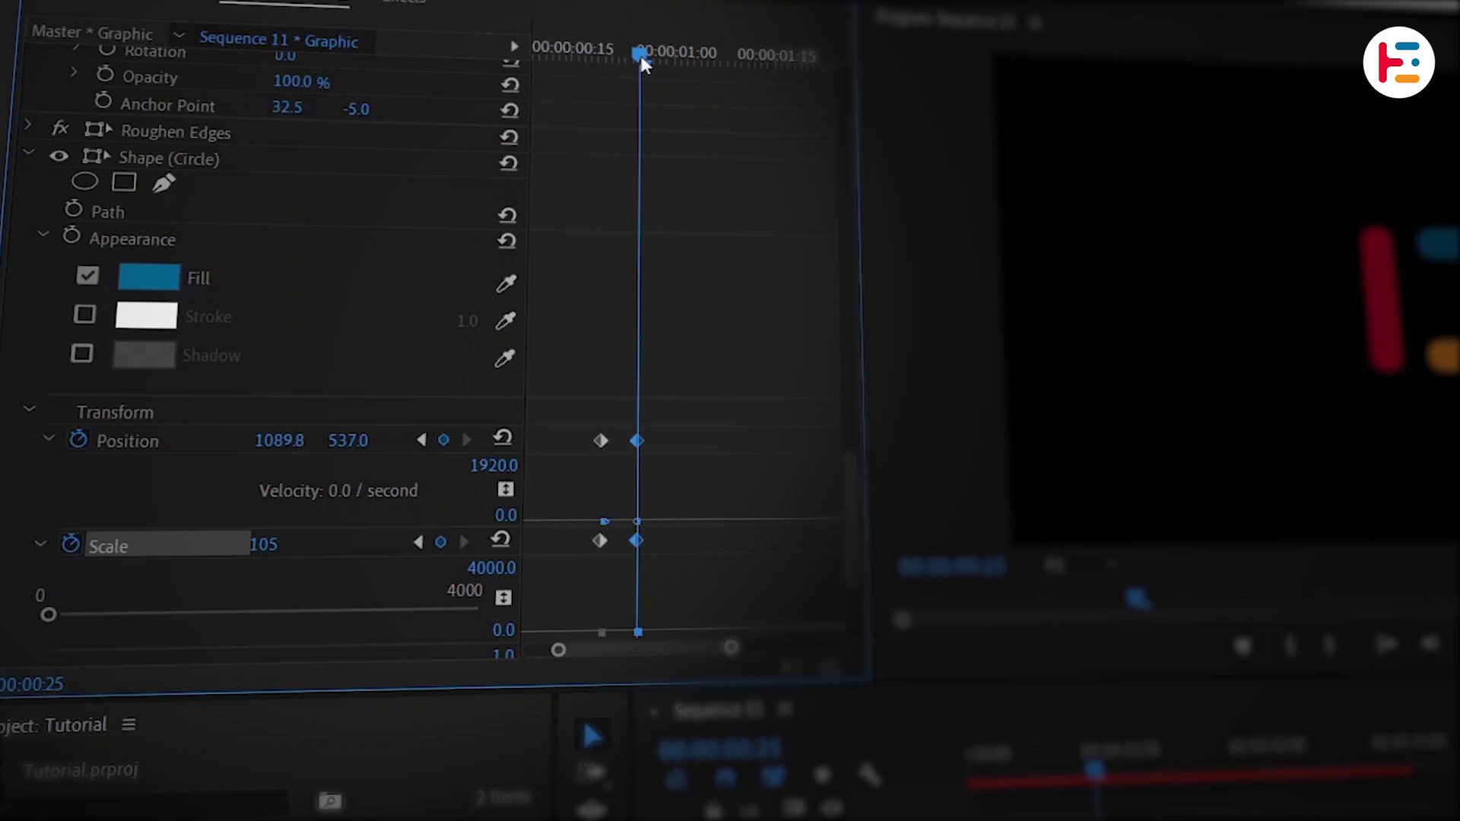
- Move the circle horizontally to about 961.8, 537.4 at the sequence start and delay that position keyframe
left_click_drag(639, 57, 520, 58)
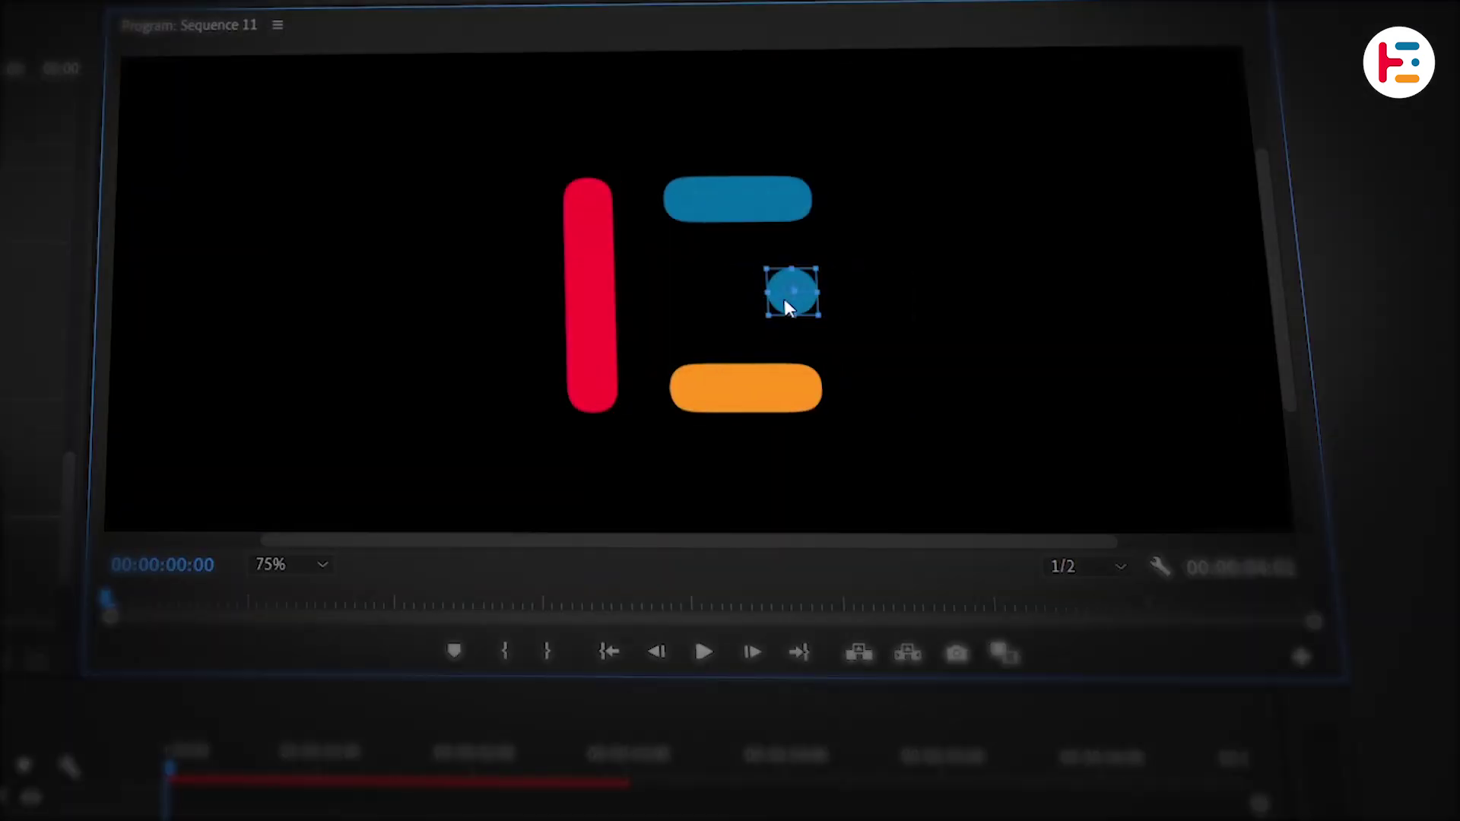
left_click_drag(787, 306, 682, 304)
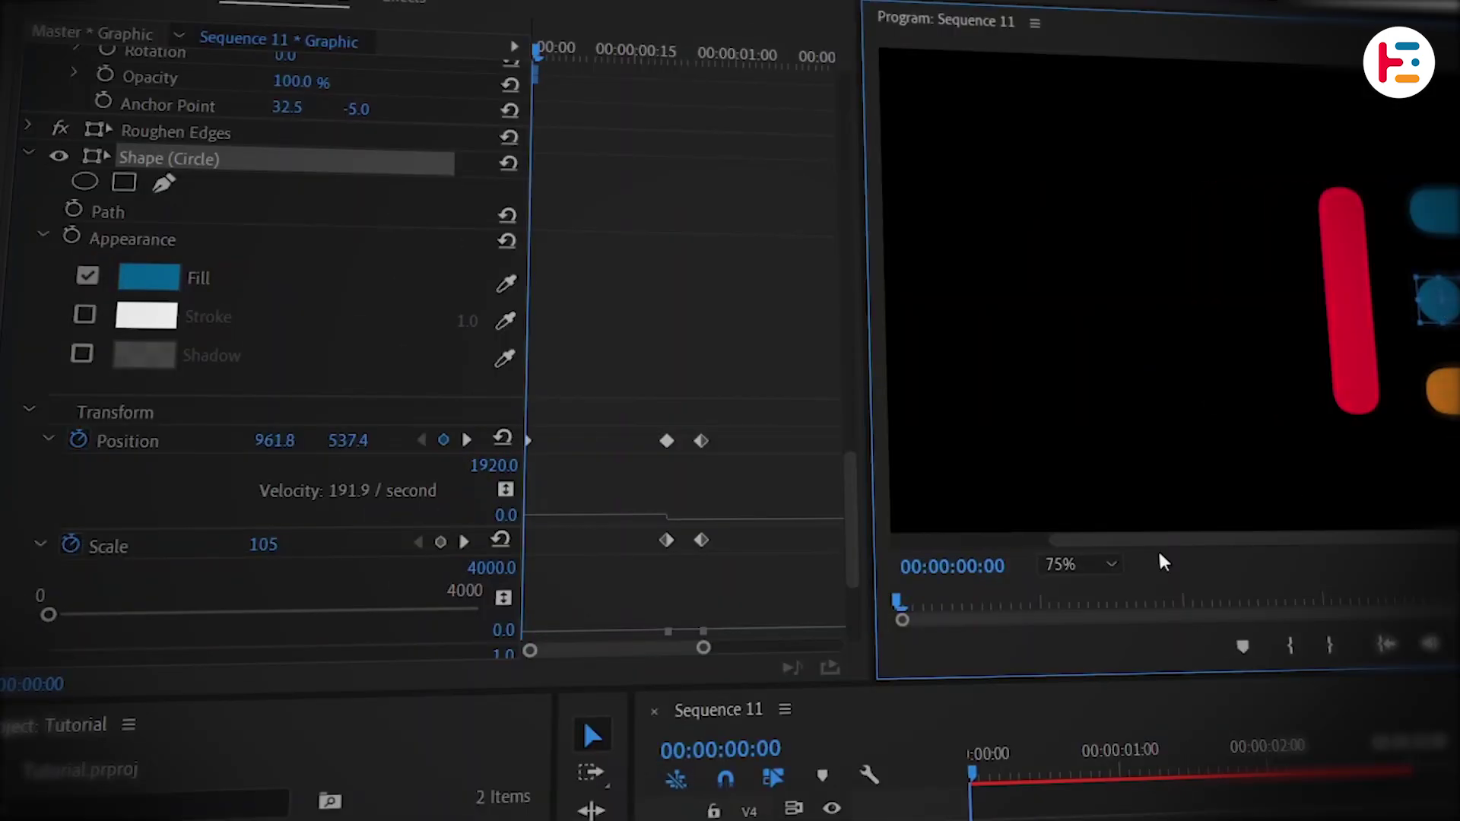
left_click_drag(529, 440, 599, 440)
- Delete the middle position keyframe and retime the other two so the circle starts moving at 00:00:00:25
left_click(702, 440)
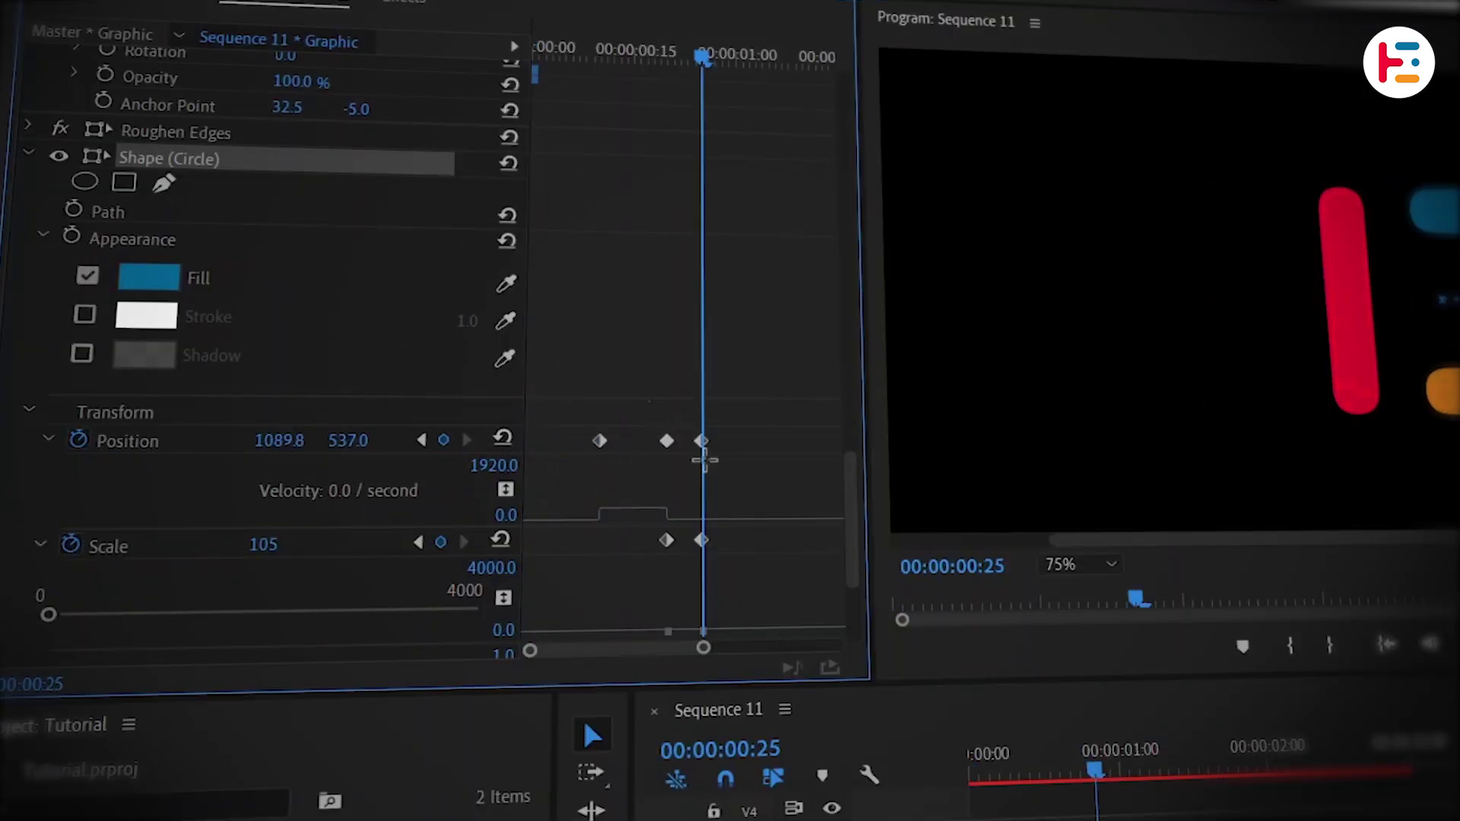
left_click_drag(703, 442, 749, 451)
left_click(666, 443)
key("Delete")
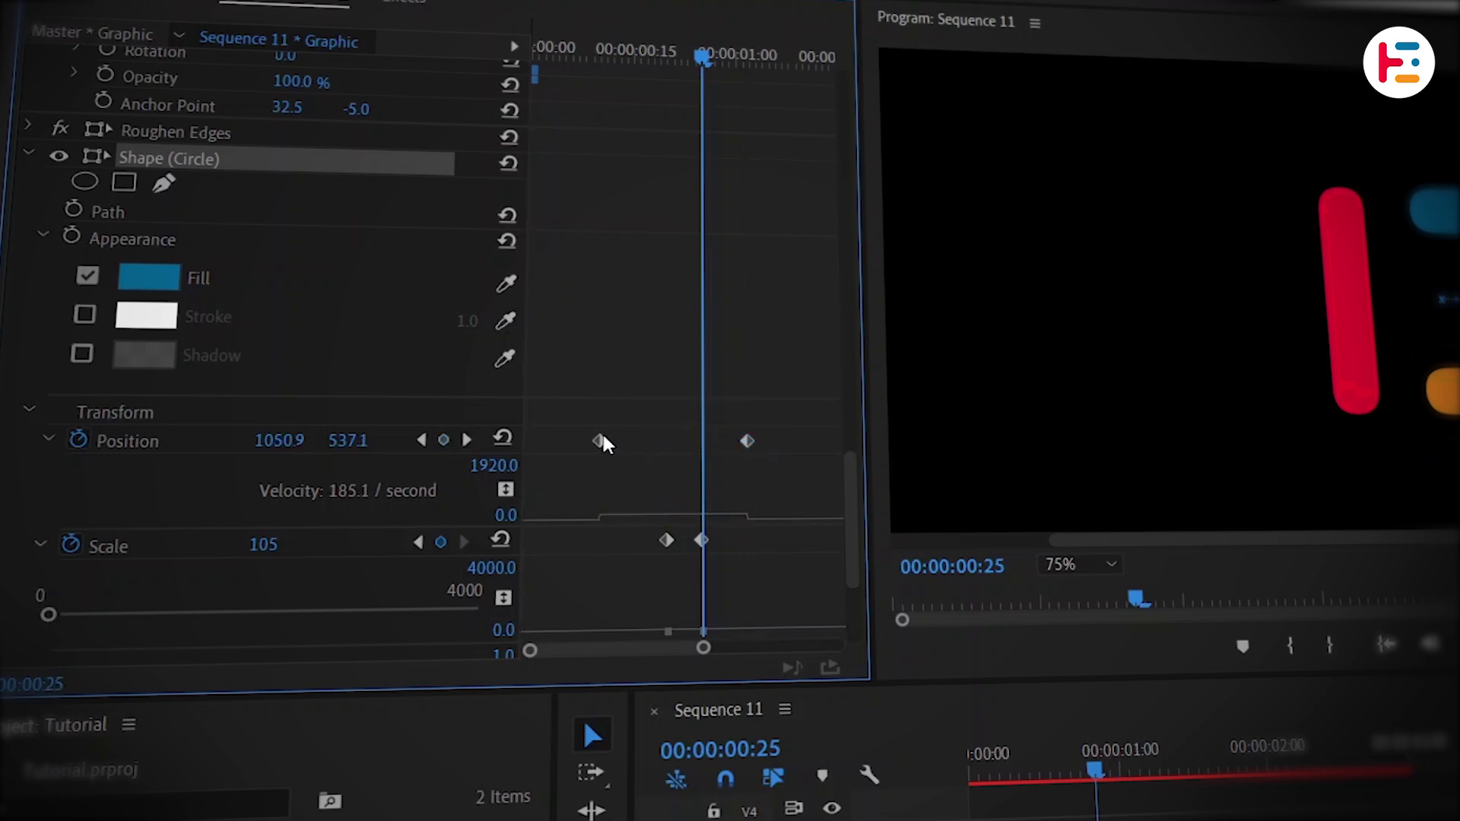
left_click_drag(599, 440, 701, 442)
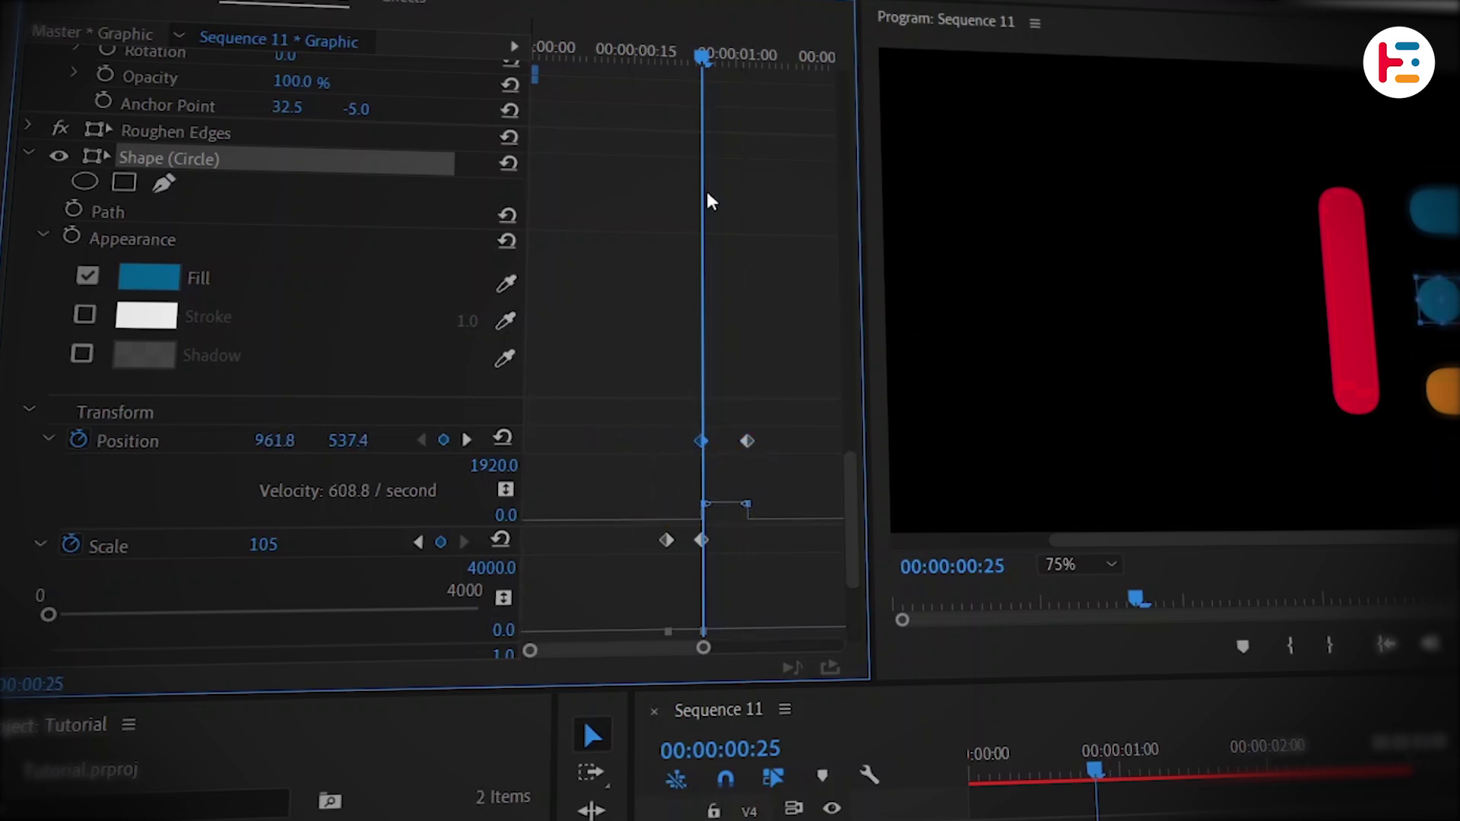
- Set the circle's scale to 0 at the sequence start
left_click_drag(698, 60, 494, 90)
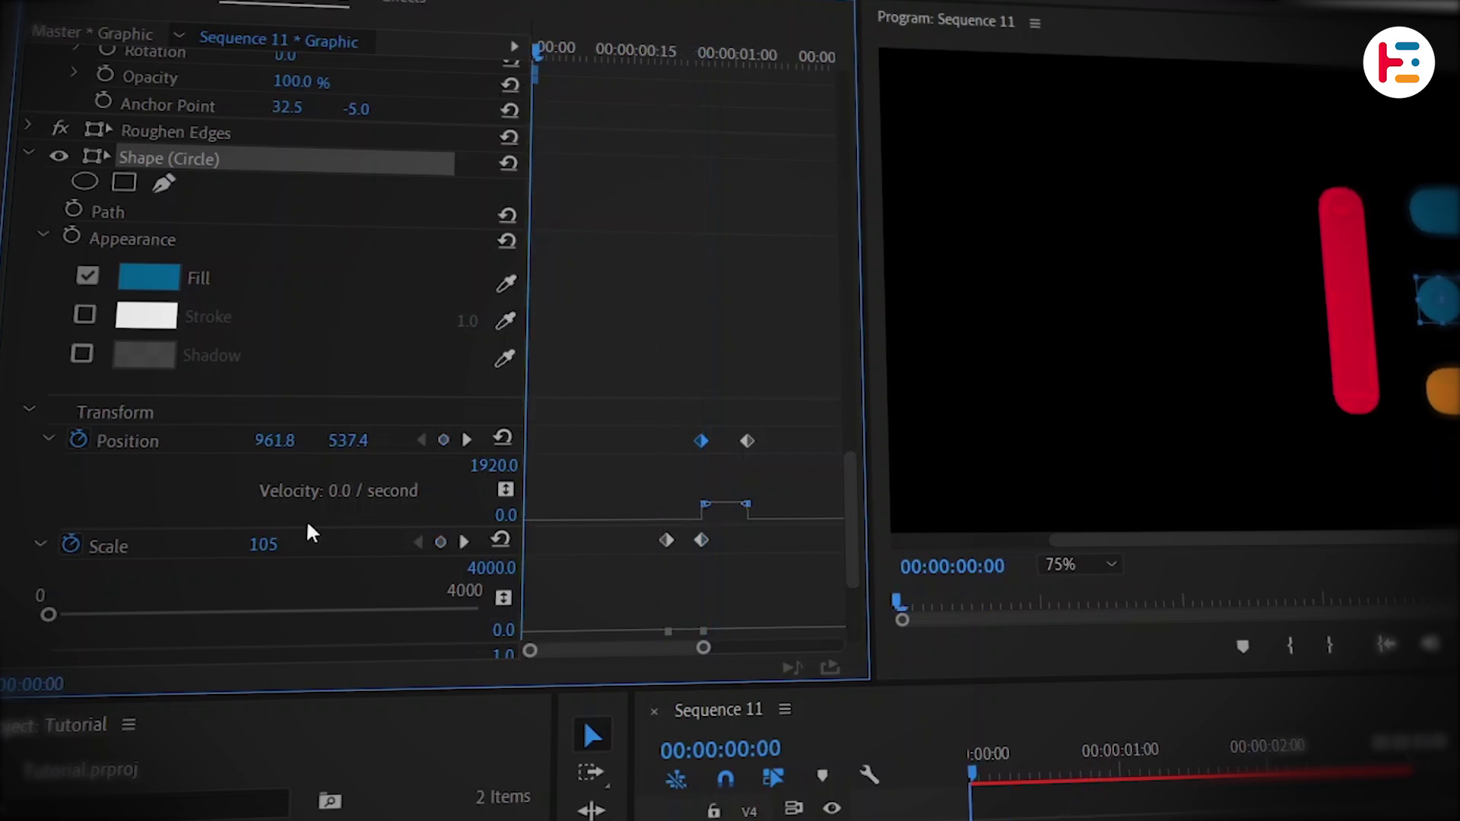
left_click(266, 543)
type("0")
key("Return")
- Keyframe the circle's scale at 180, followed by 140 further along the timeline
left_click_drag(616, 40, 680, 85)
left_click(258, 543)
type("180")
key("Return")
left_click(312, 546)
type("140")
key("Return")
- Retime the position keyframes so the circle's move starts at 00:00:00:22, and align the last scale keyframe with its end
left_click_drag(656, 384, 787, 454)
left_click_drag(699, 443, 681, 444)
left_click_drag(701, 541, 726, 543)
- Copy the circle's 140 scale keyframe and paste it at 00:00:00:22
left_click_drag(700, 62, 683, 61)
left_click(667, 540)
key("ctrl+c")
key("ctrl+v")
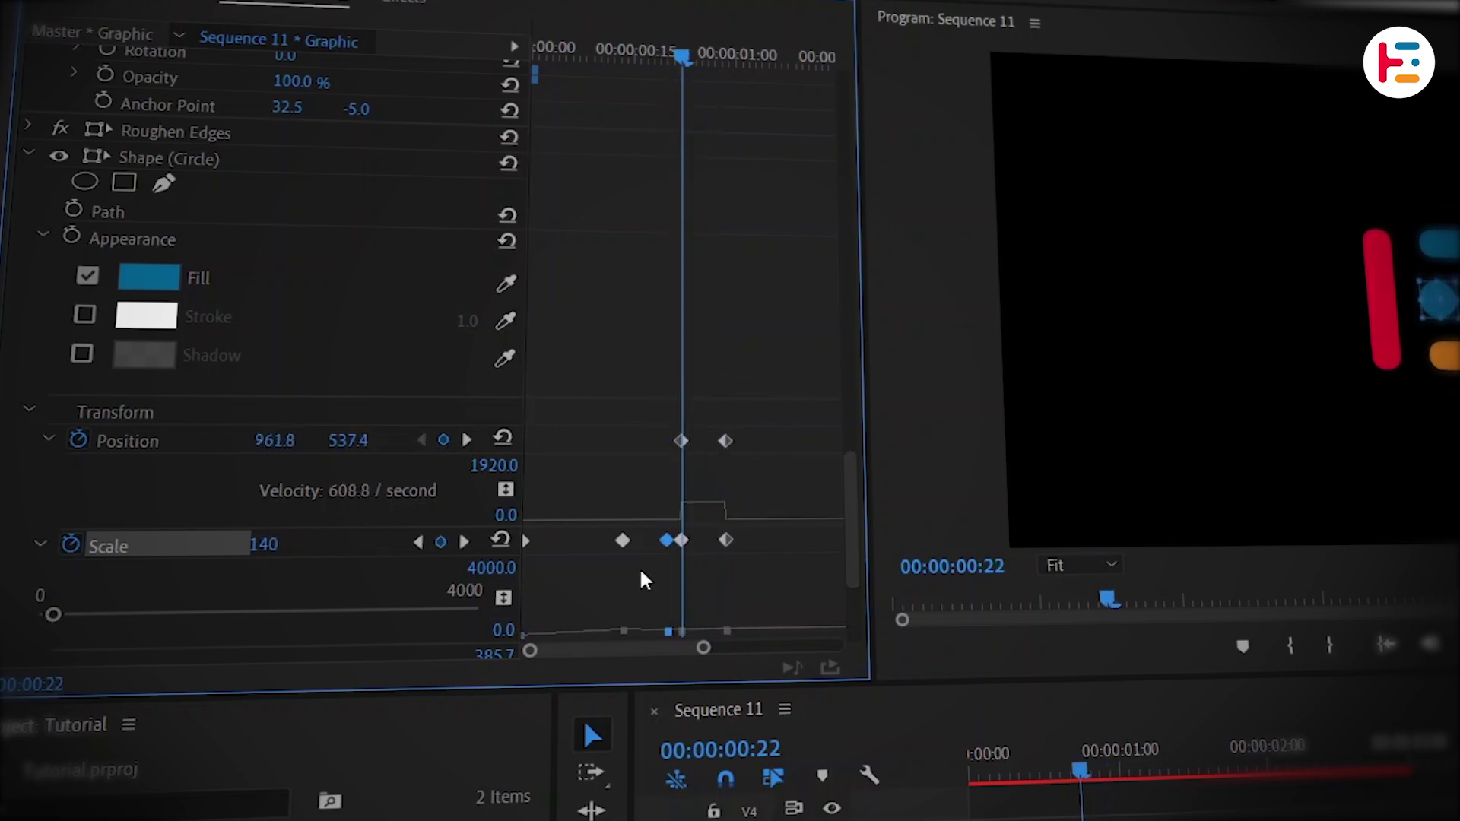
- Apply Ease In and Ease Out temporal interpolation to the circle's position and scale keyframes
scroll(654, 348, "down", 3)
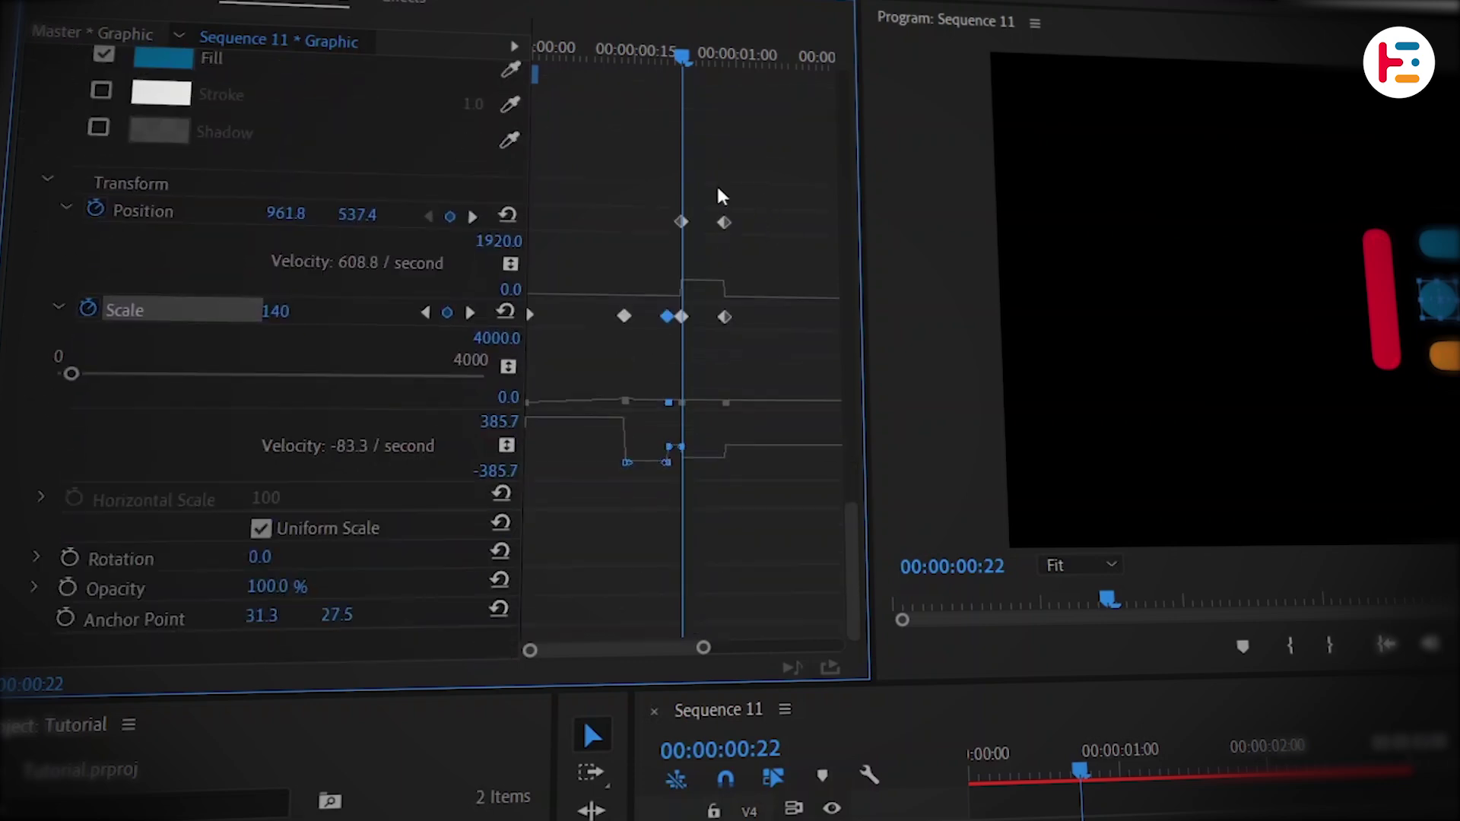
left_click_drag(722, 196, 769, 366)
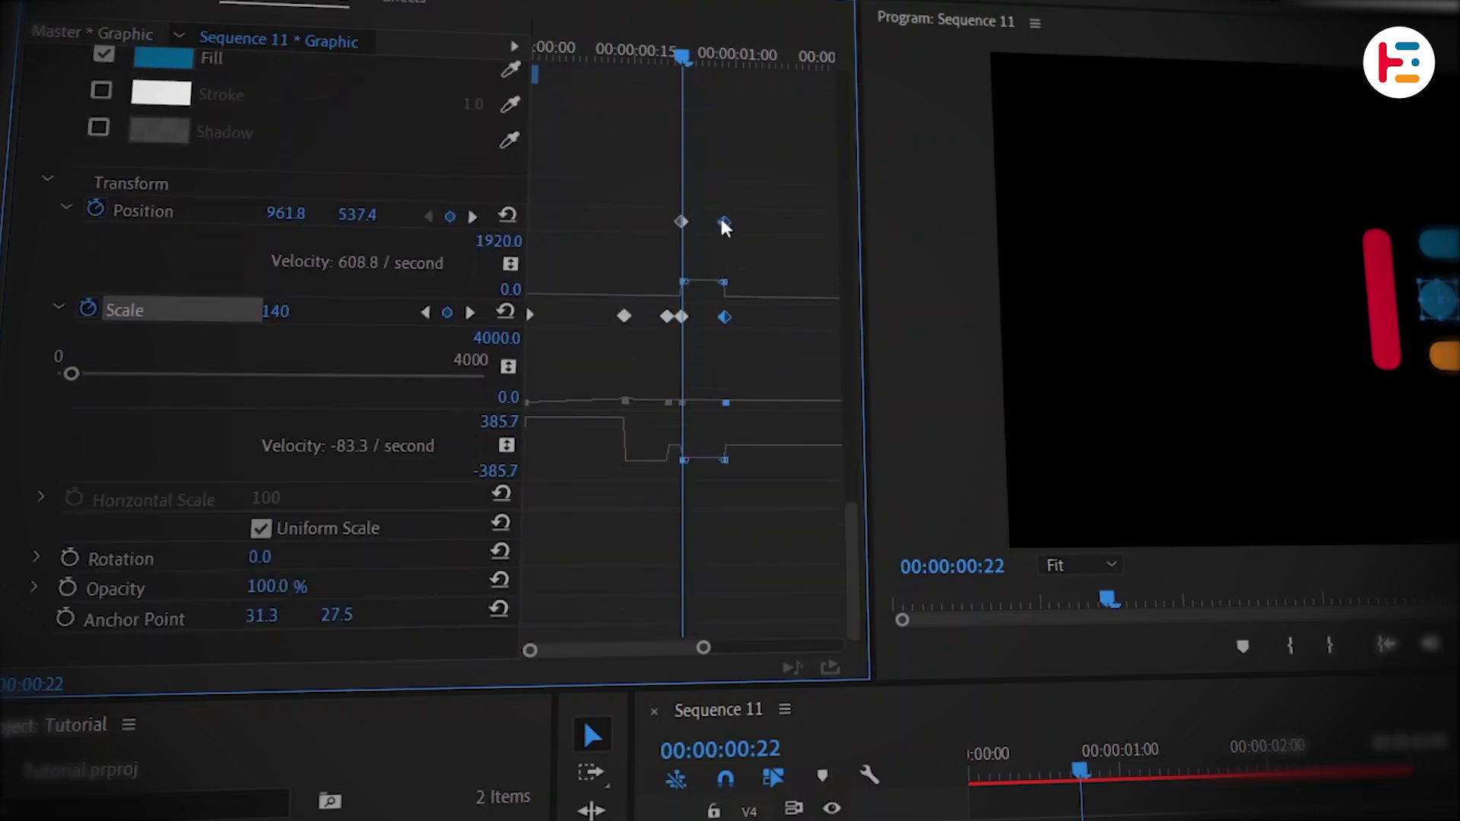
right_click(723, 225)
mouse_move(949, 400)
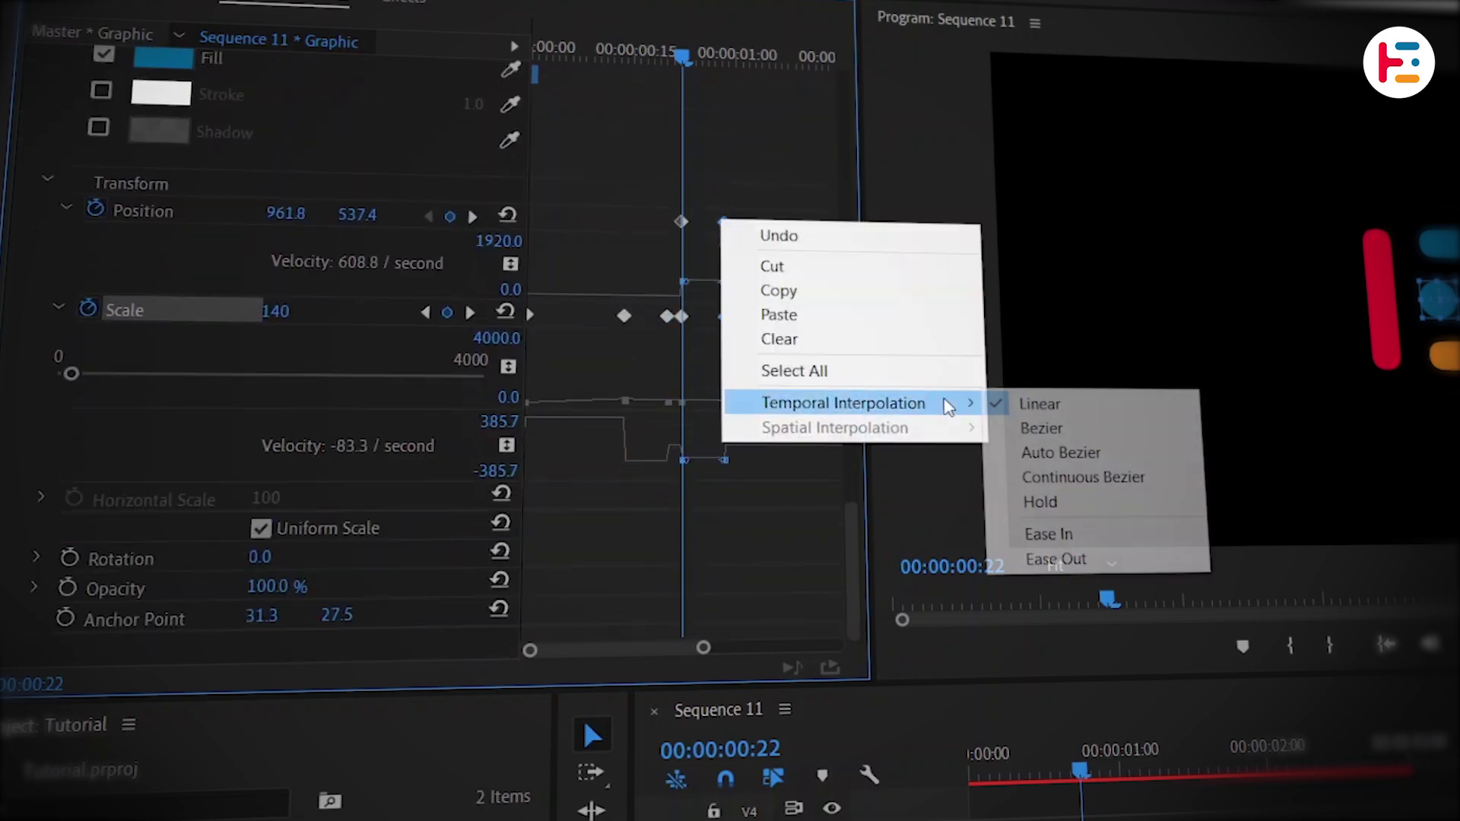
left_click(1141, 536)
right_click(535, 320)
left_click(696, 673)
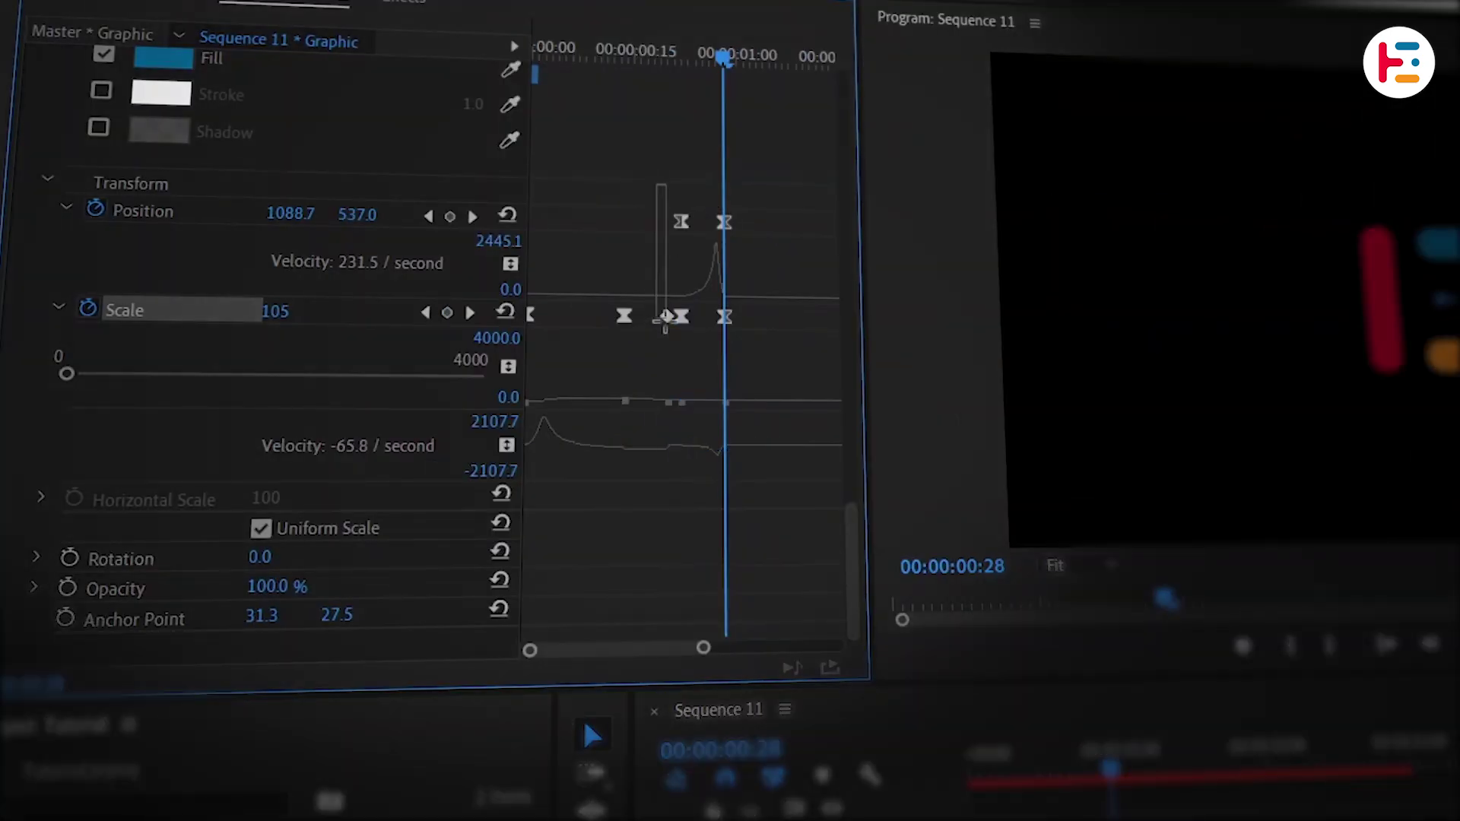
- Shift the circle's middle keyframes slightly earlier and place the final position and scale keyframes at 00:00:01:02
left_click(677, 317)
left_click_drag(683, 324, 671, 316)
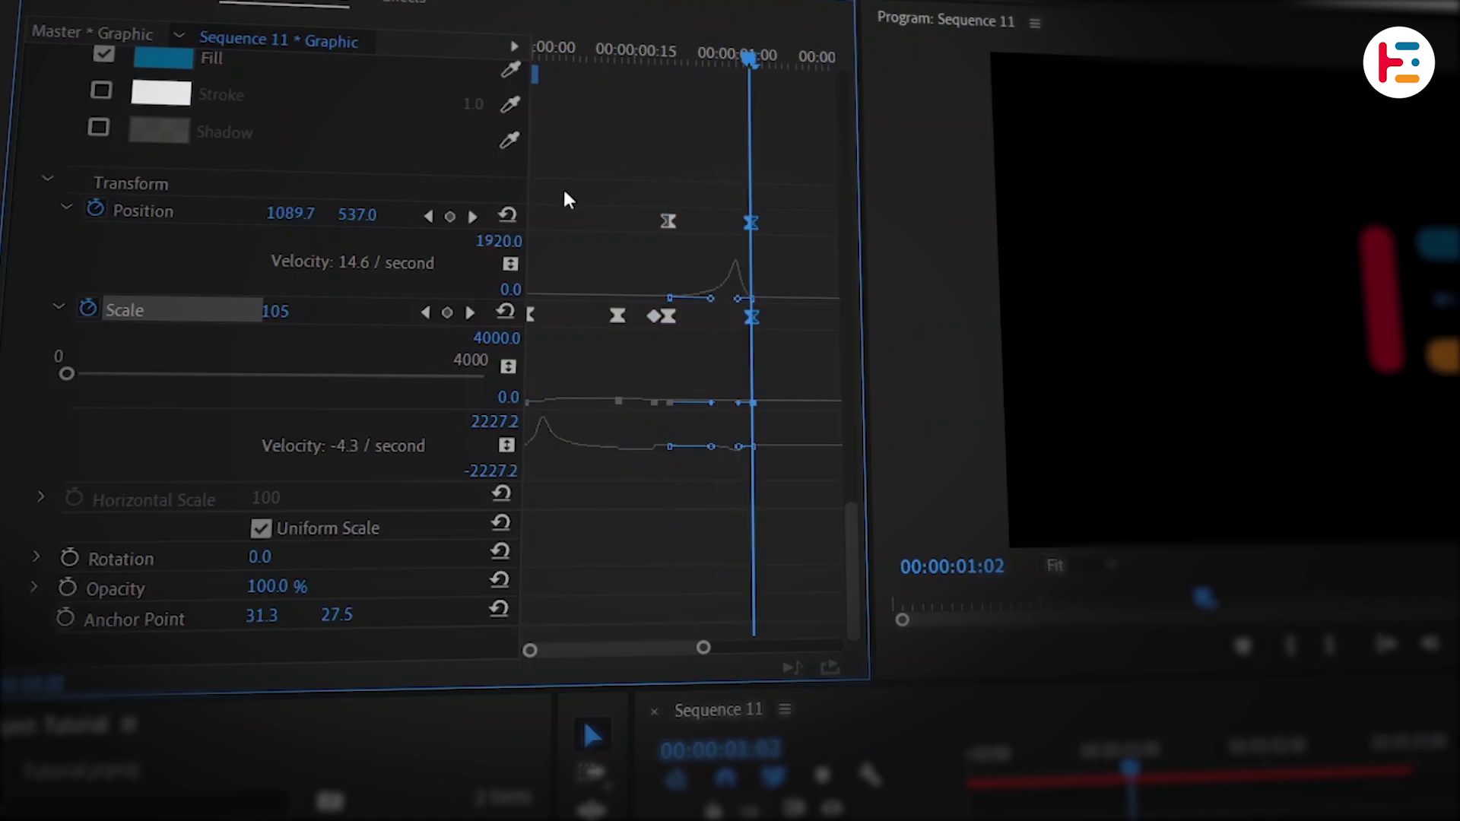
- Turn off Uniform Scale for the blue bar and start keyframing its Horizontal Scale
scroll(564, 190, "up", 15)
scroll(564, 193, "down", 4)
left_click(174, 320)
scroll(575, 295, "down", 10)
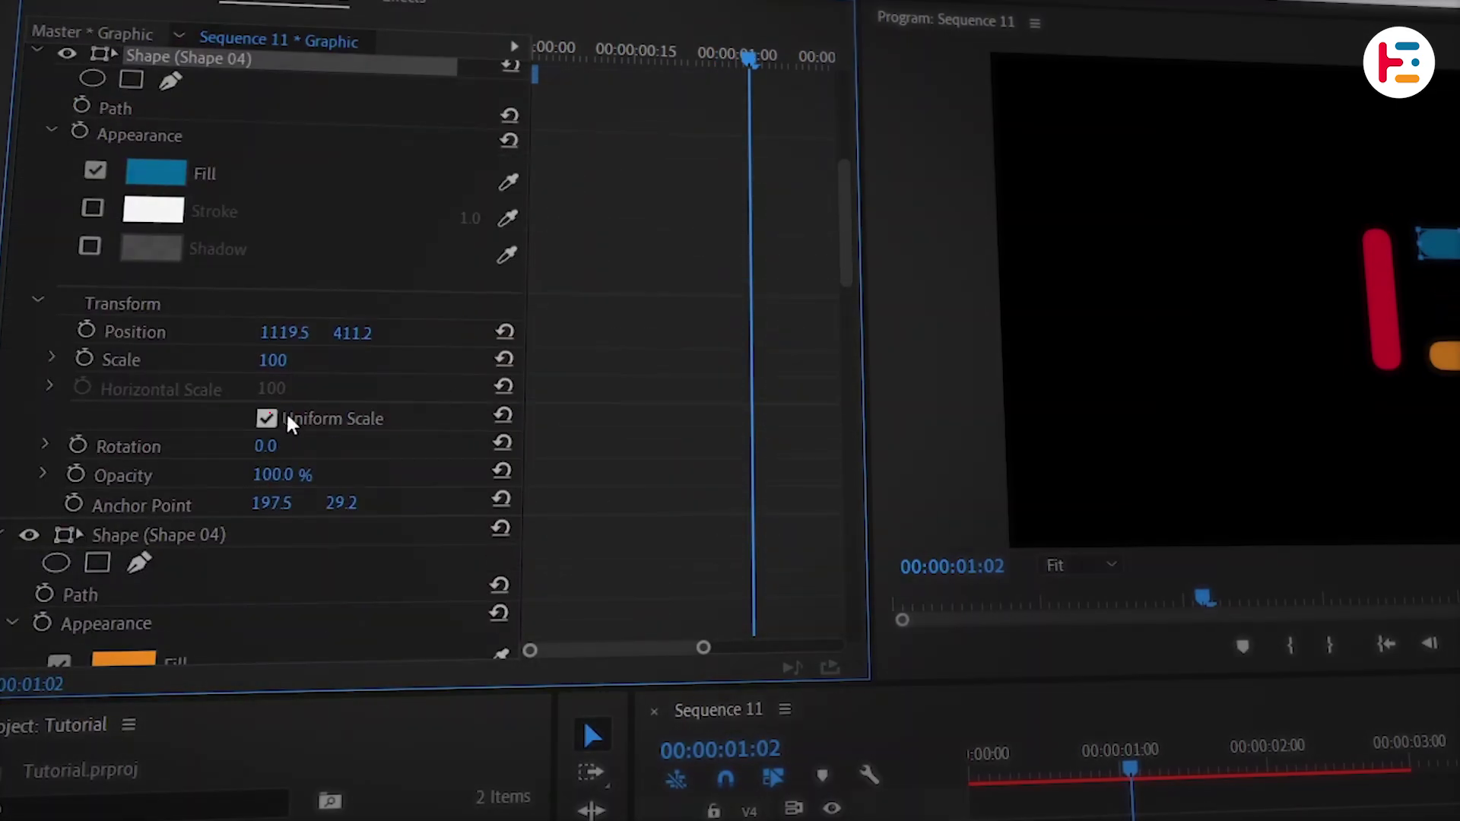
left_click(268, 418)
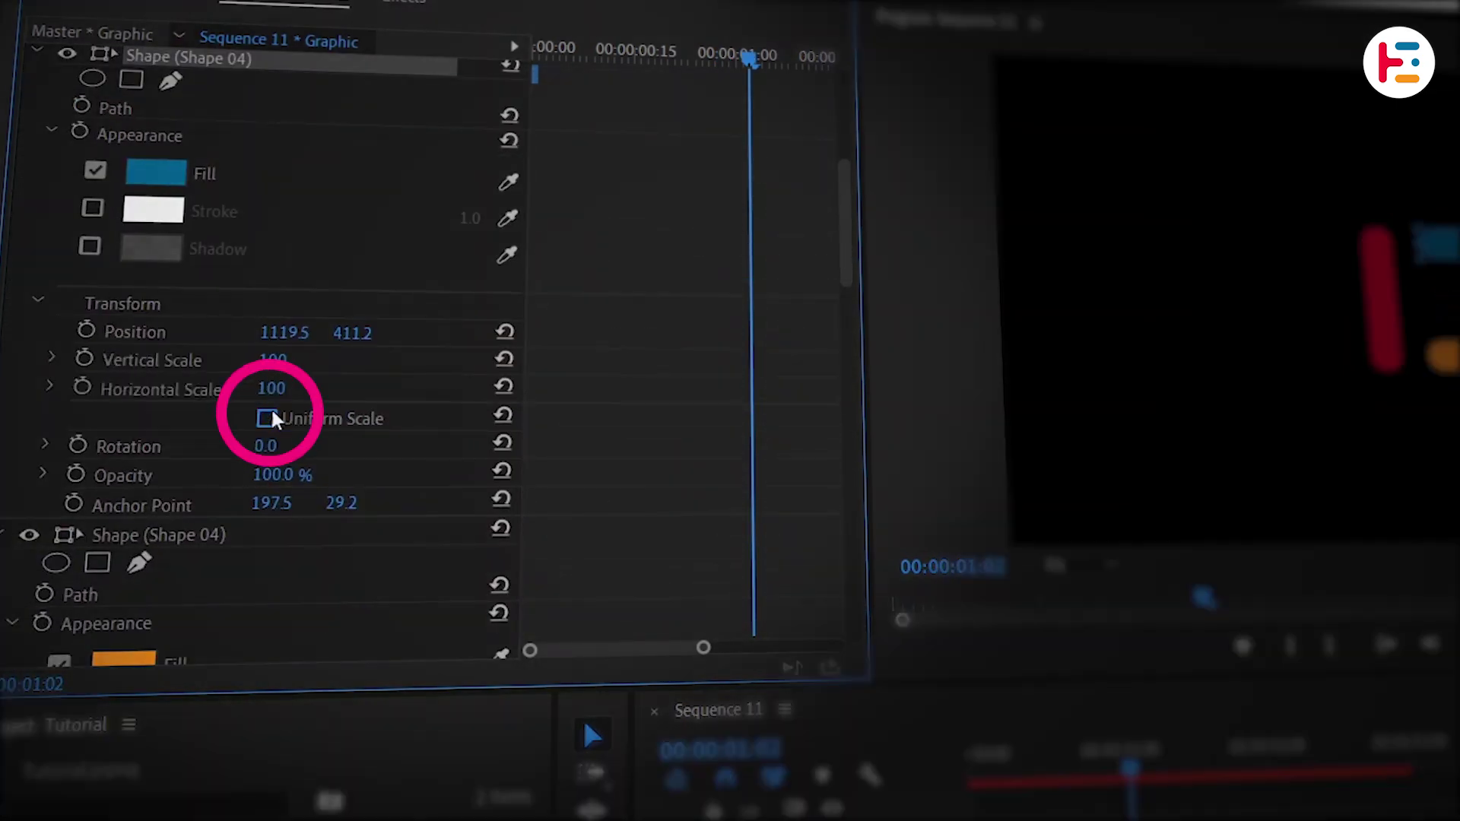
left_click(84, 388)
scroll(714, 408, "down", 1)
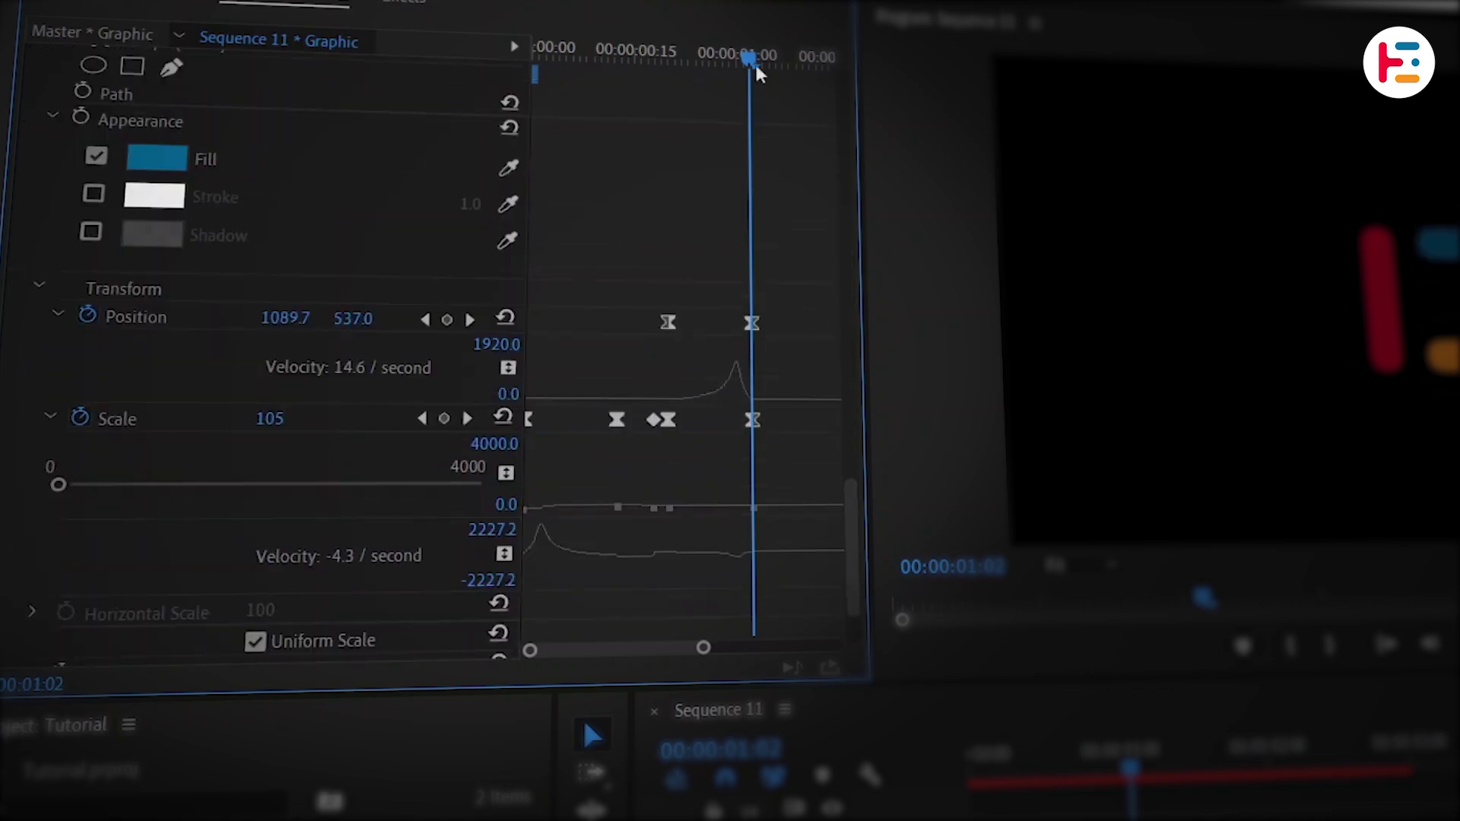
- Add an earlier Horizontal Scale keyframe of 0 for the blue bar and ease the keyframes with Ease Out
left_click_drag(756, 66, 637, 69)
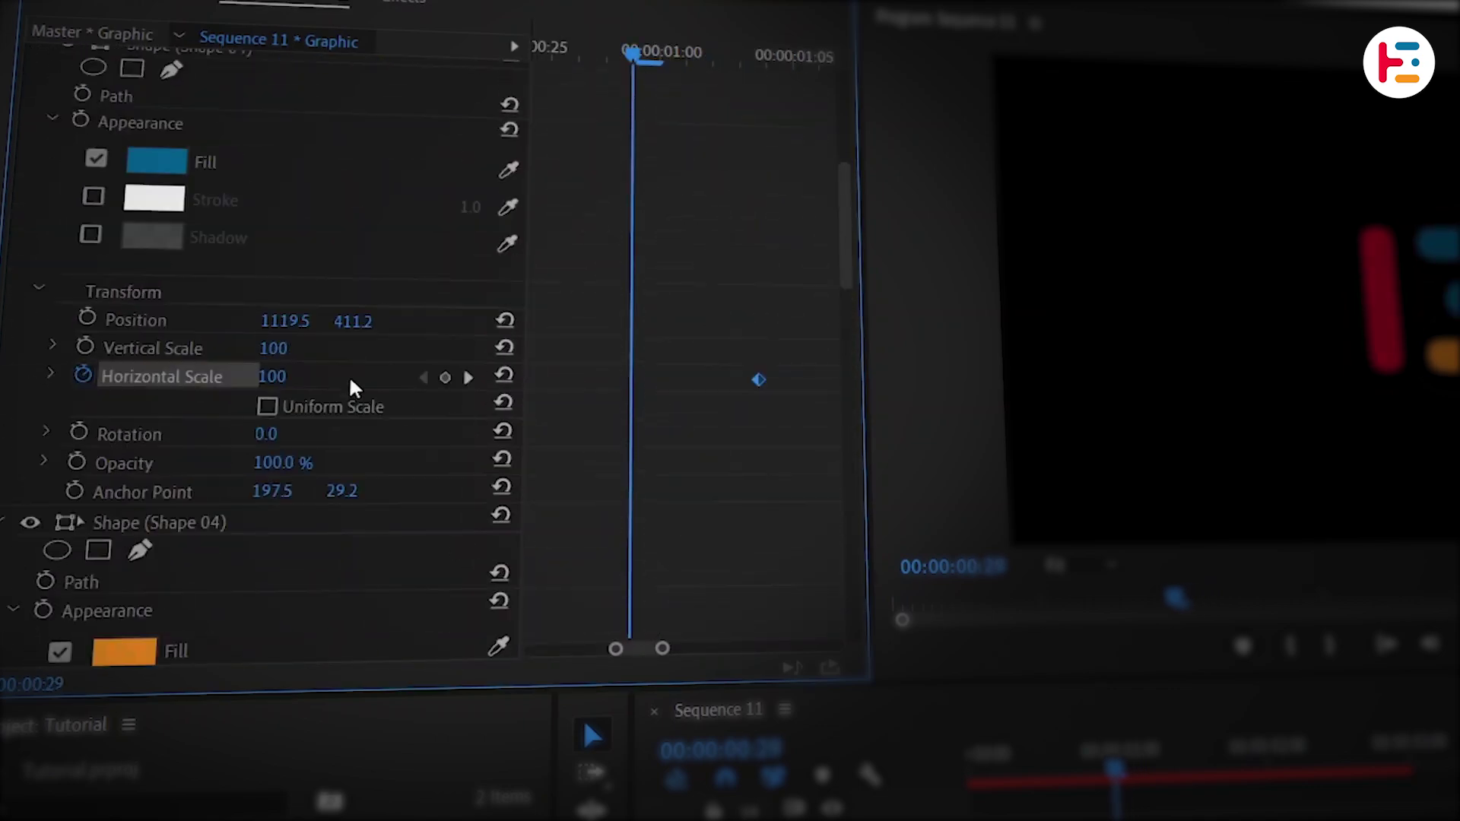
left_click(336, 378)
type("0")
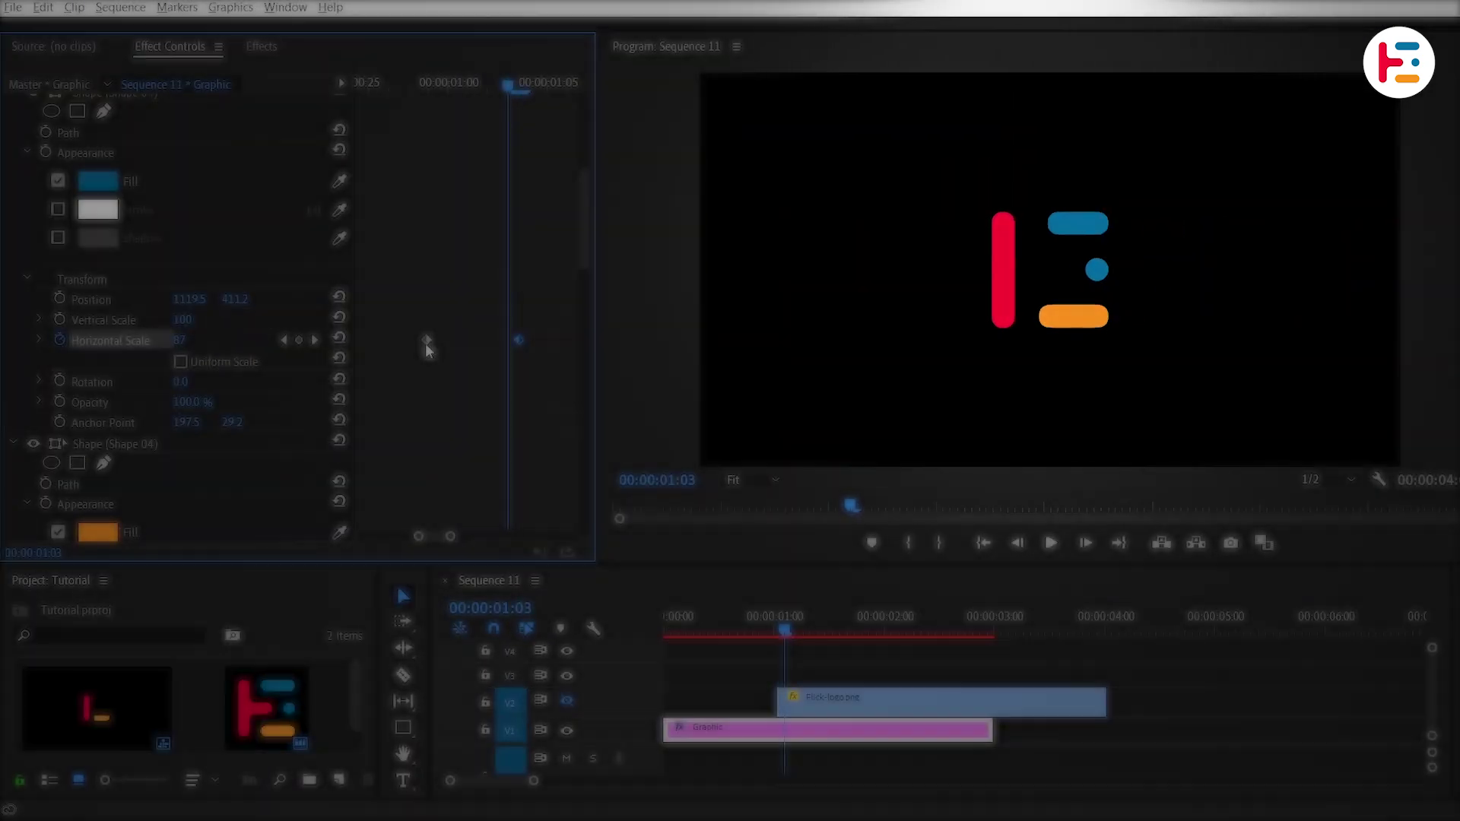
right_click(426, 344)
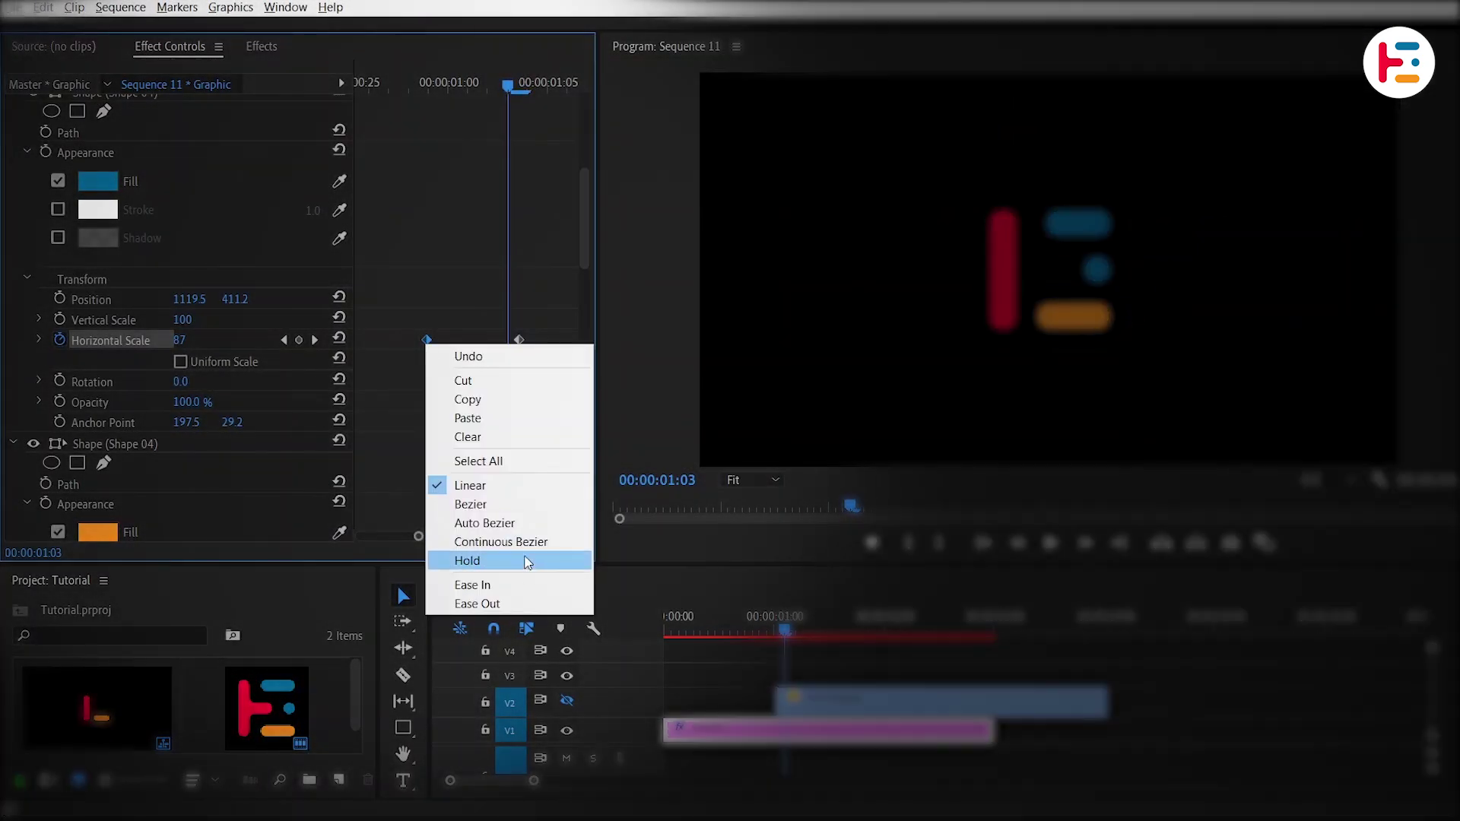
left_click(523, 600)
left_click(30, 368)
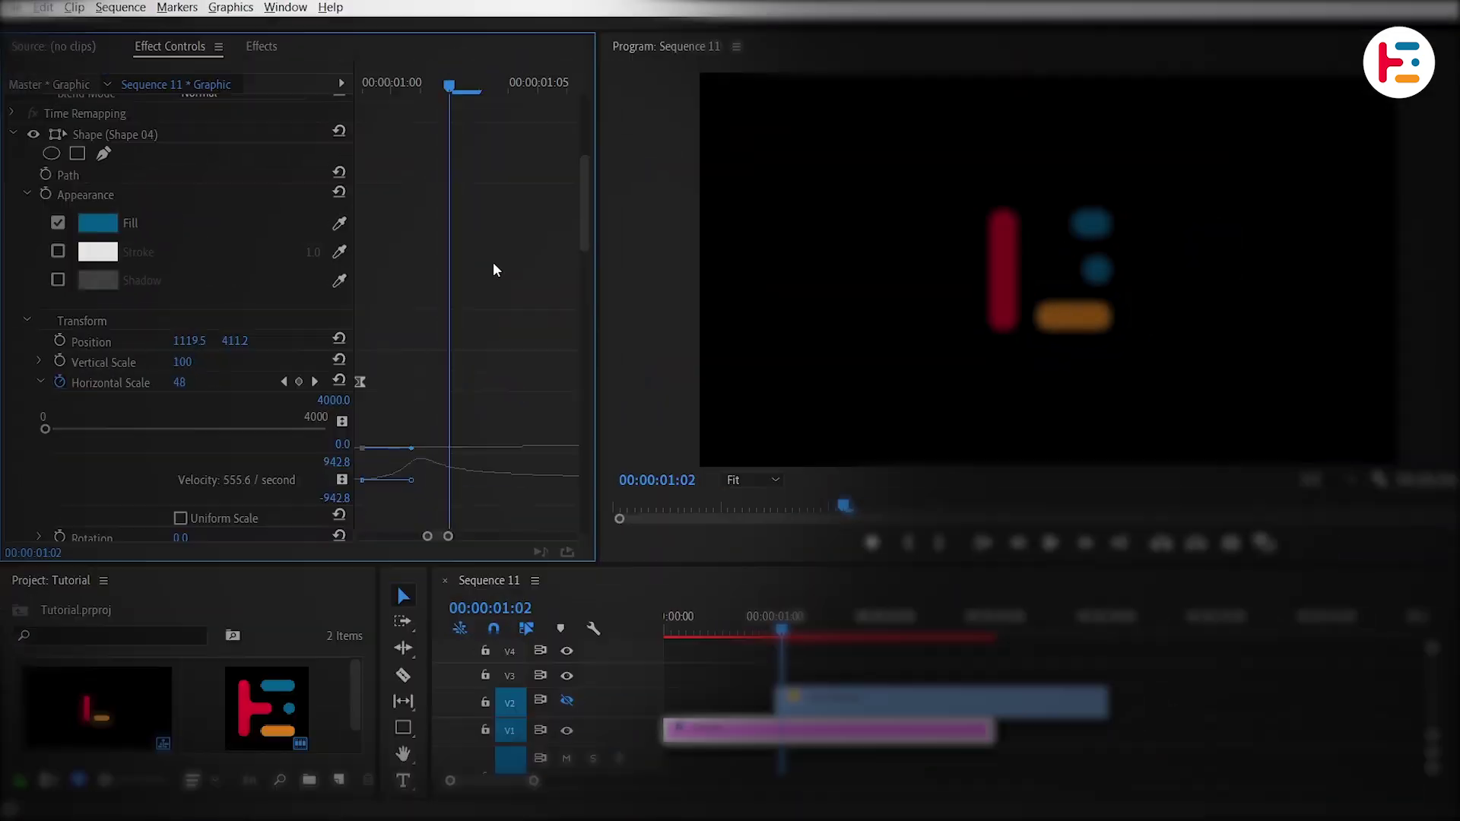
- With Uniform Scale off, keyframe the orange bar's Horizontal Scale from 00:00:01:02 to 100 at 00:00:01:12, with Ease Out
scroll(492, 270, "down", 10)
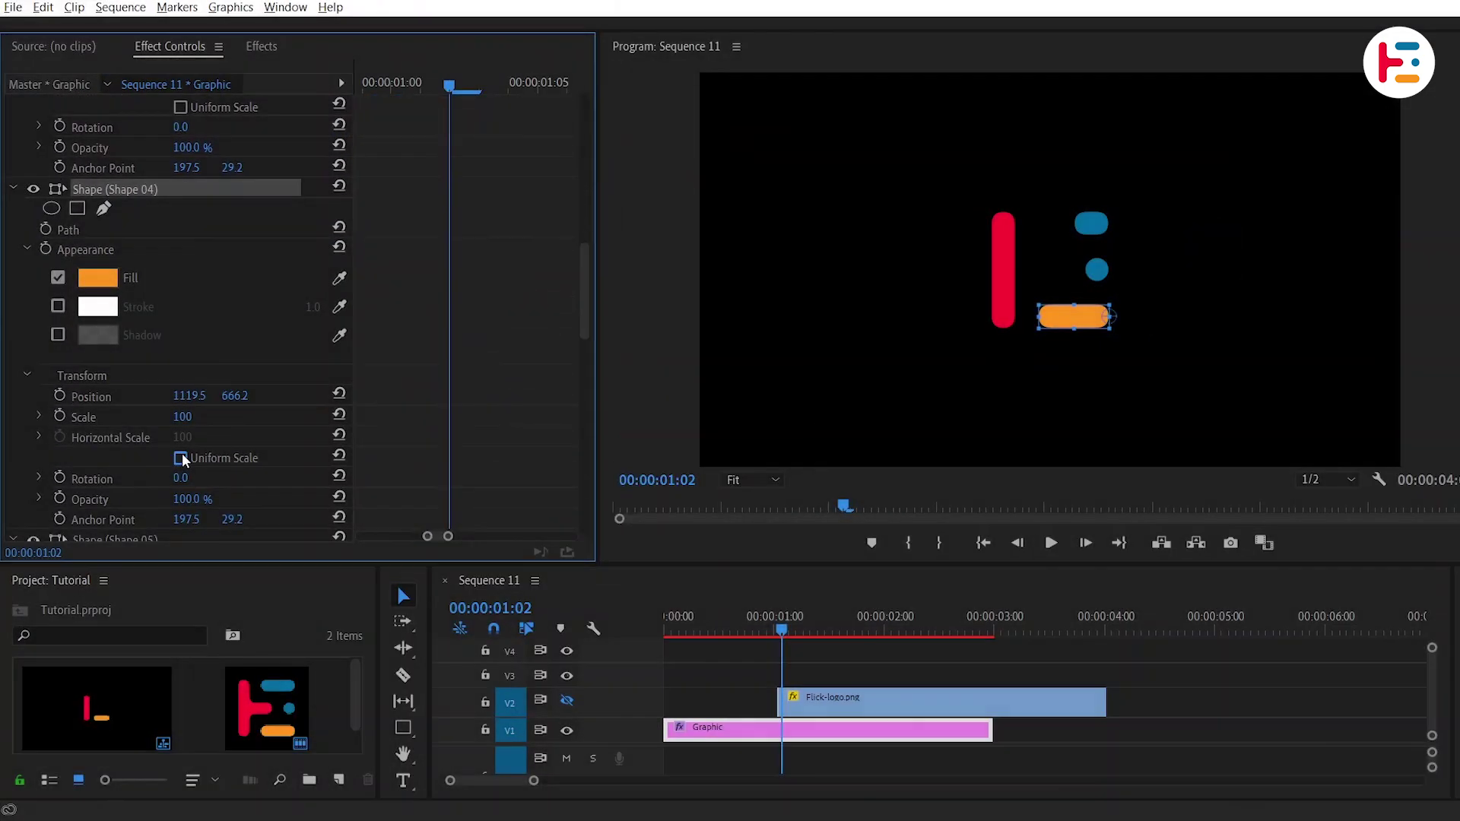
left_click(180, 458)
left_click(59, 436)
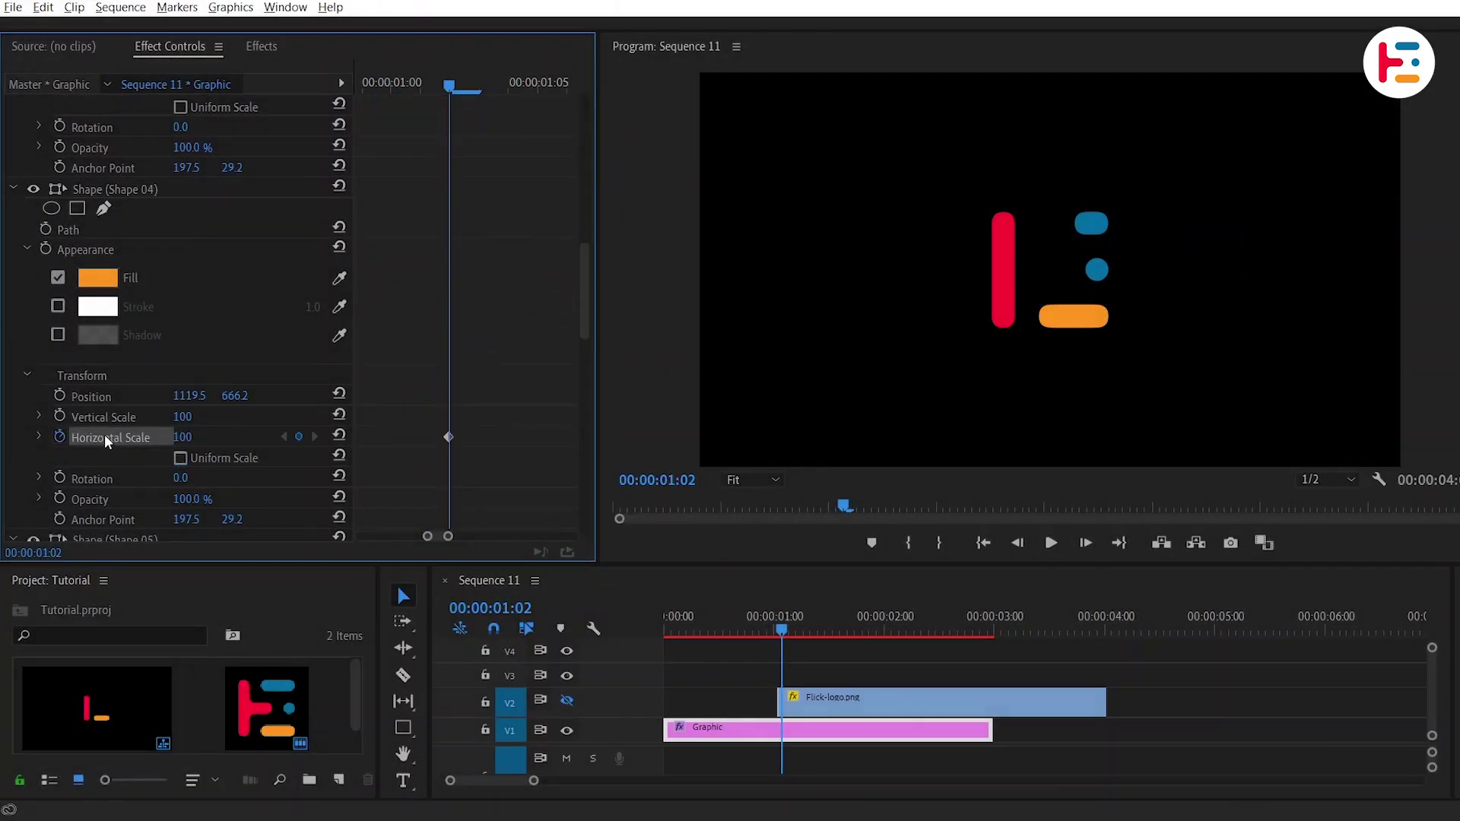
right_click(400, 437)
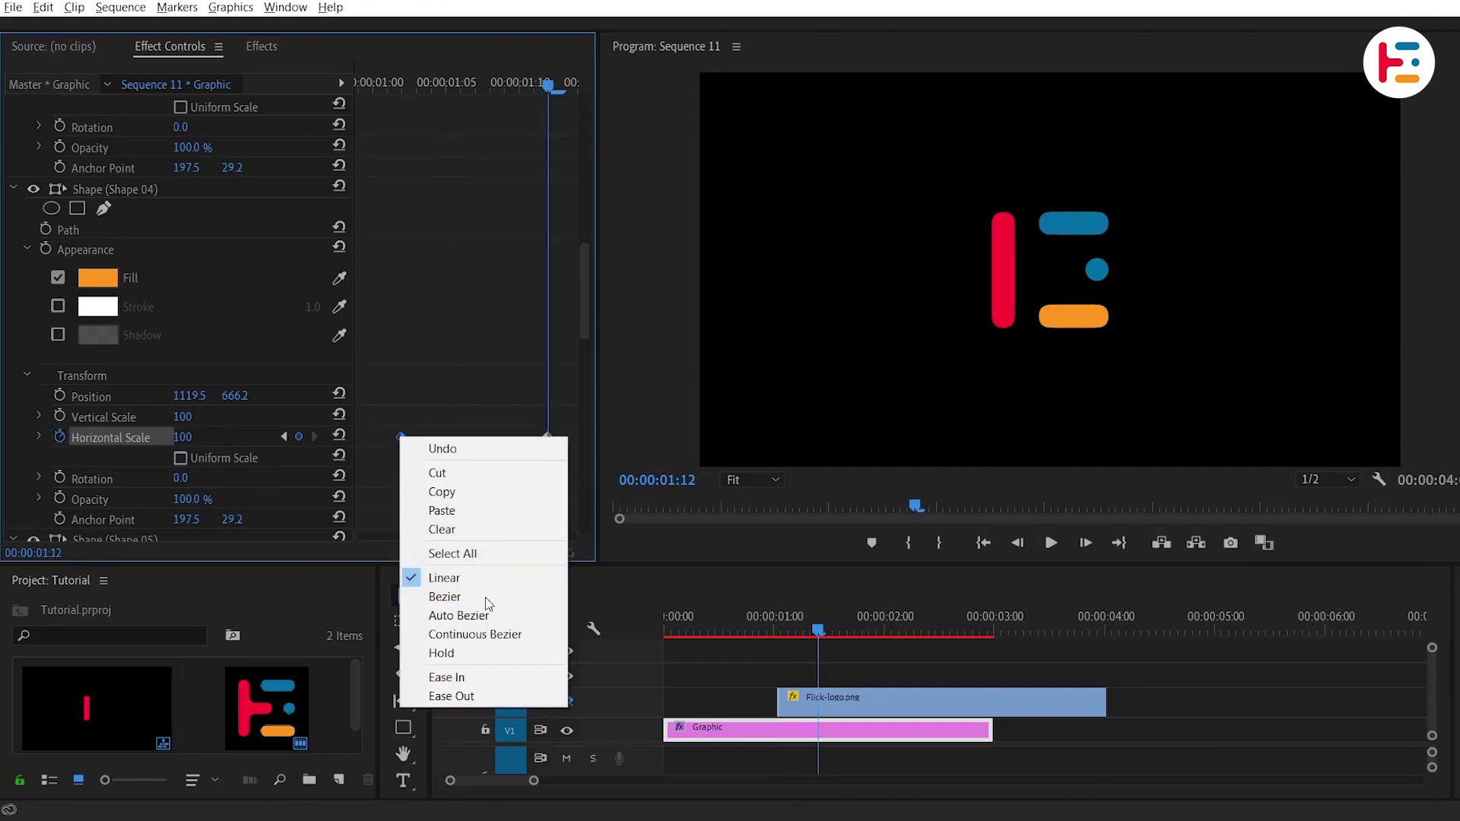
left_click(505, 694)
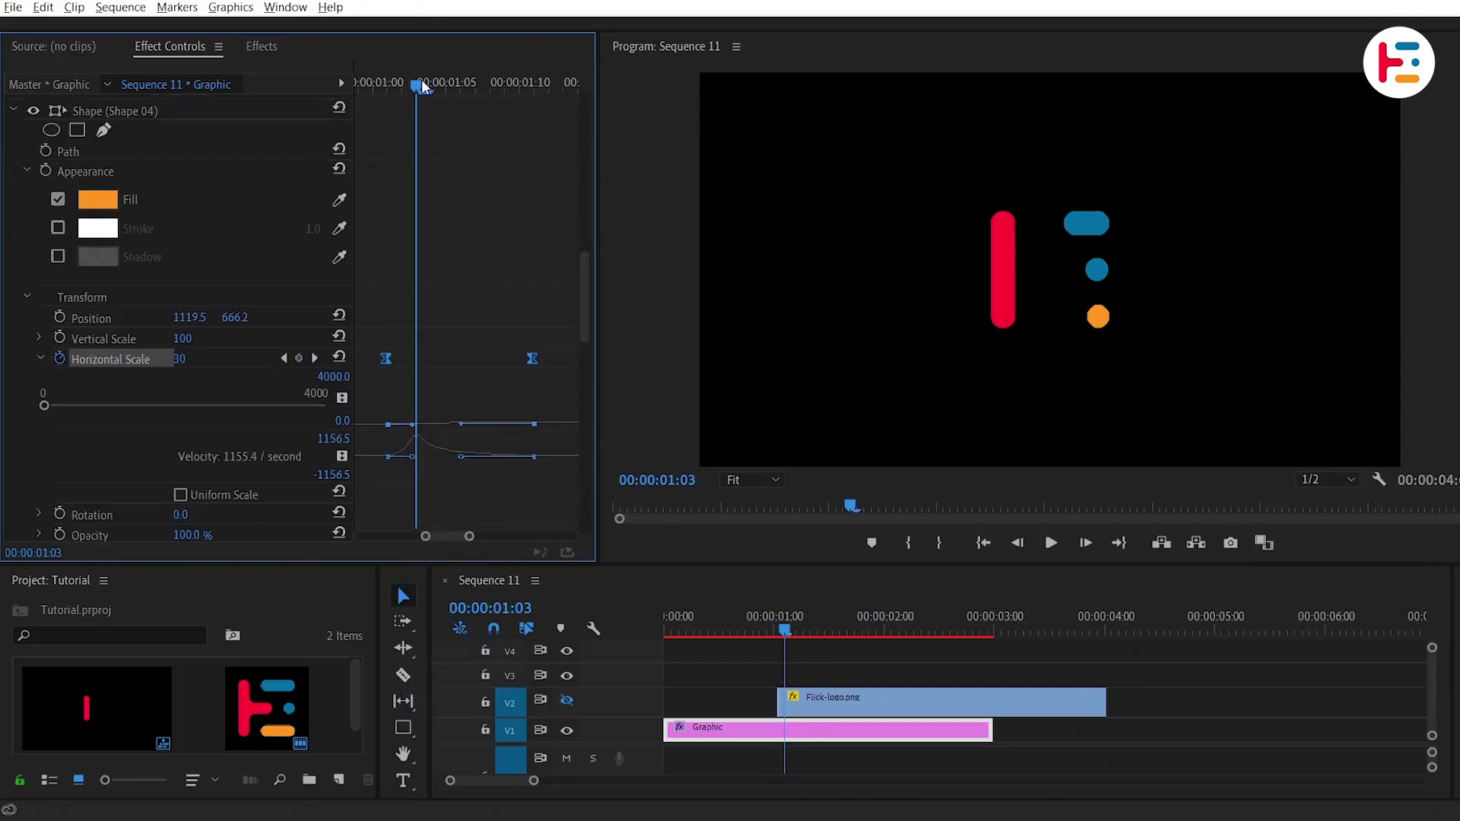
- With Uniform Scale off, keyframe the red bar's Vertical Scale from 00:00:01:03 to 100 at 00:00:01:13, with eased interpolation
scroll(487, 333, "down", 8)
left_click(124, 178)
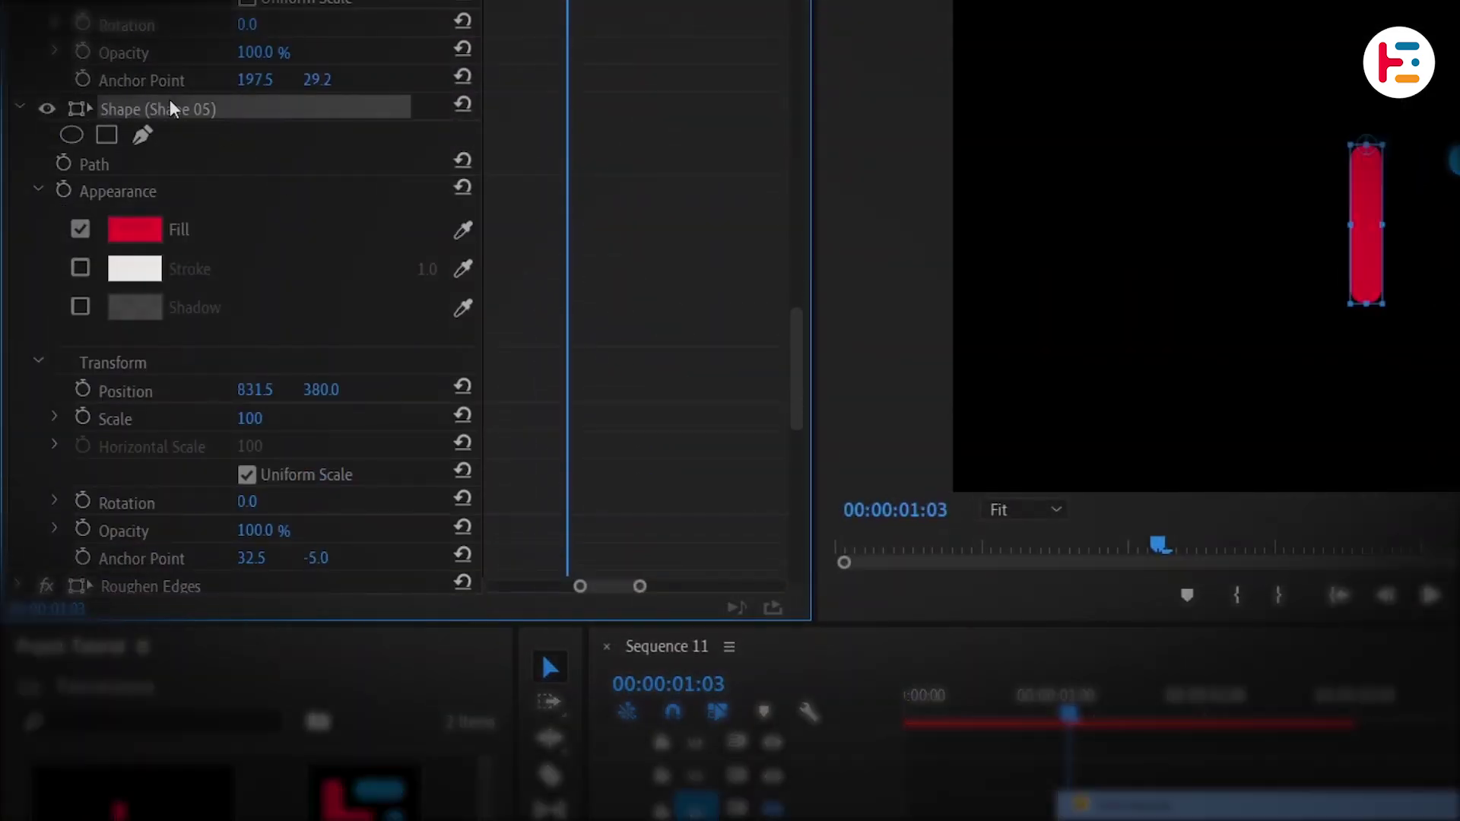
left_click(247, 475)
left_click(83, 417)
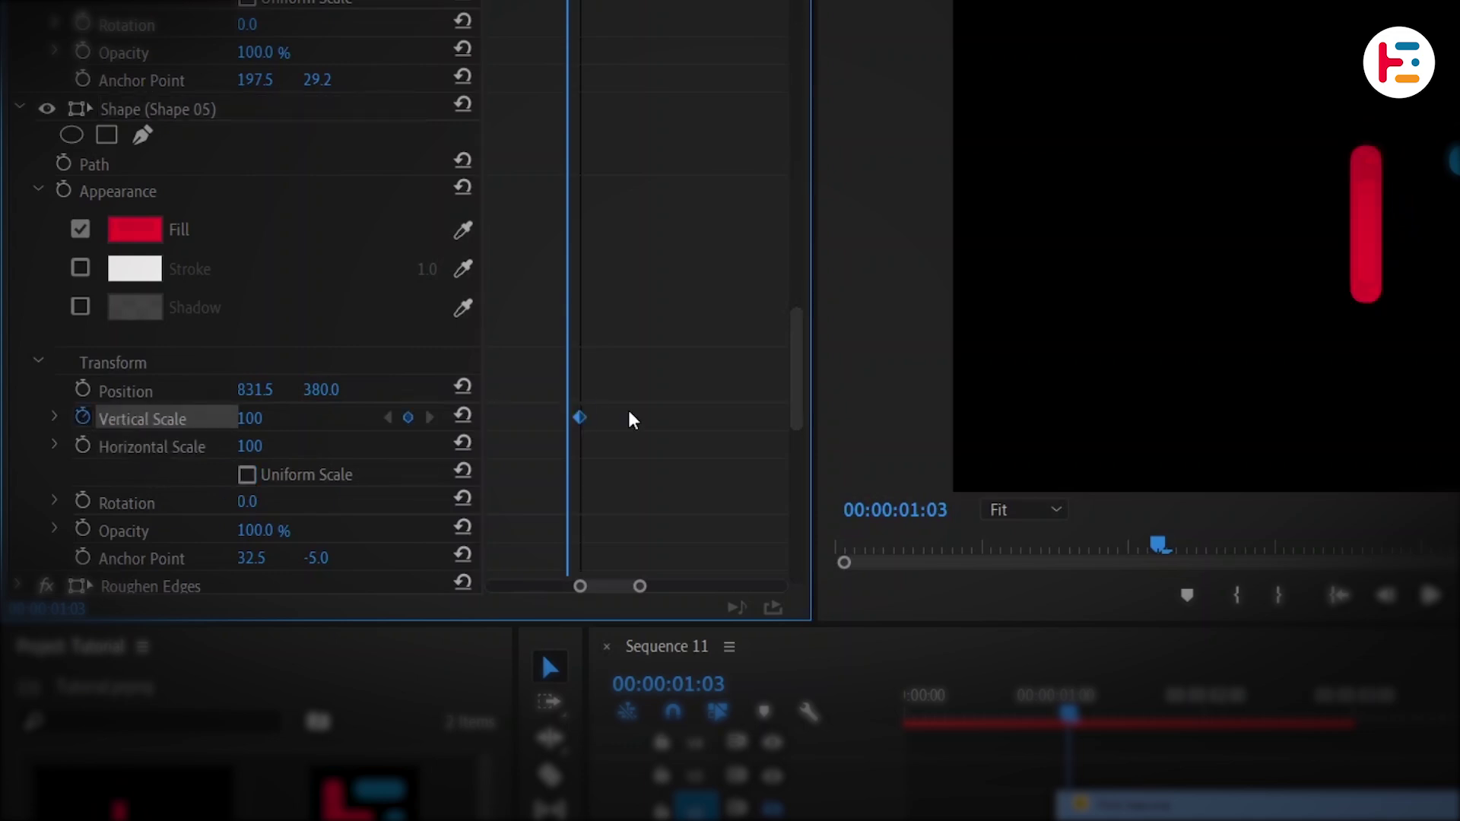
left_click(247, 417)
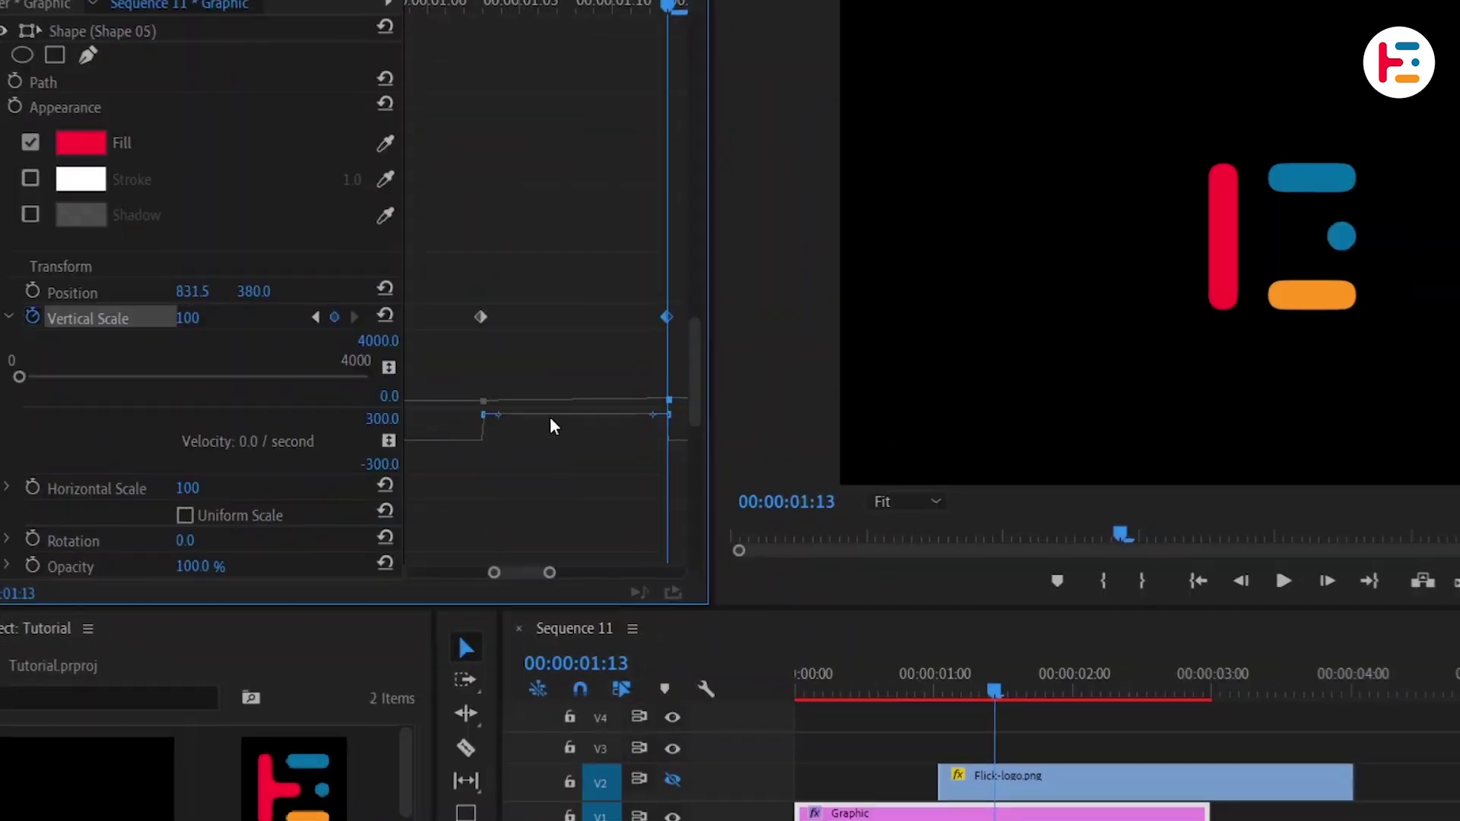
right_click(482, 318)
left_click(620, 646)
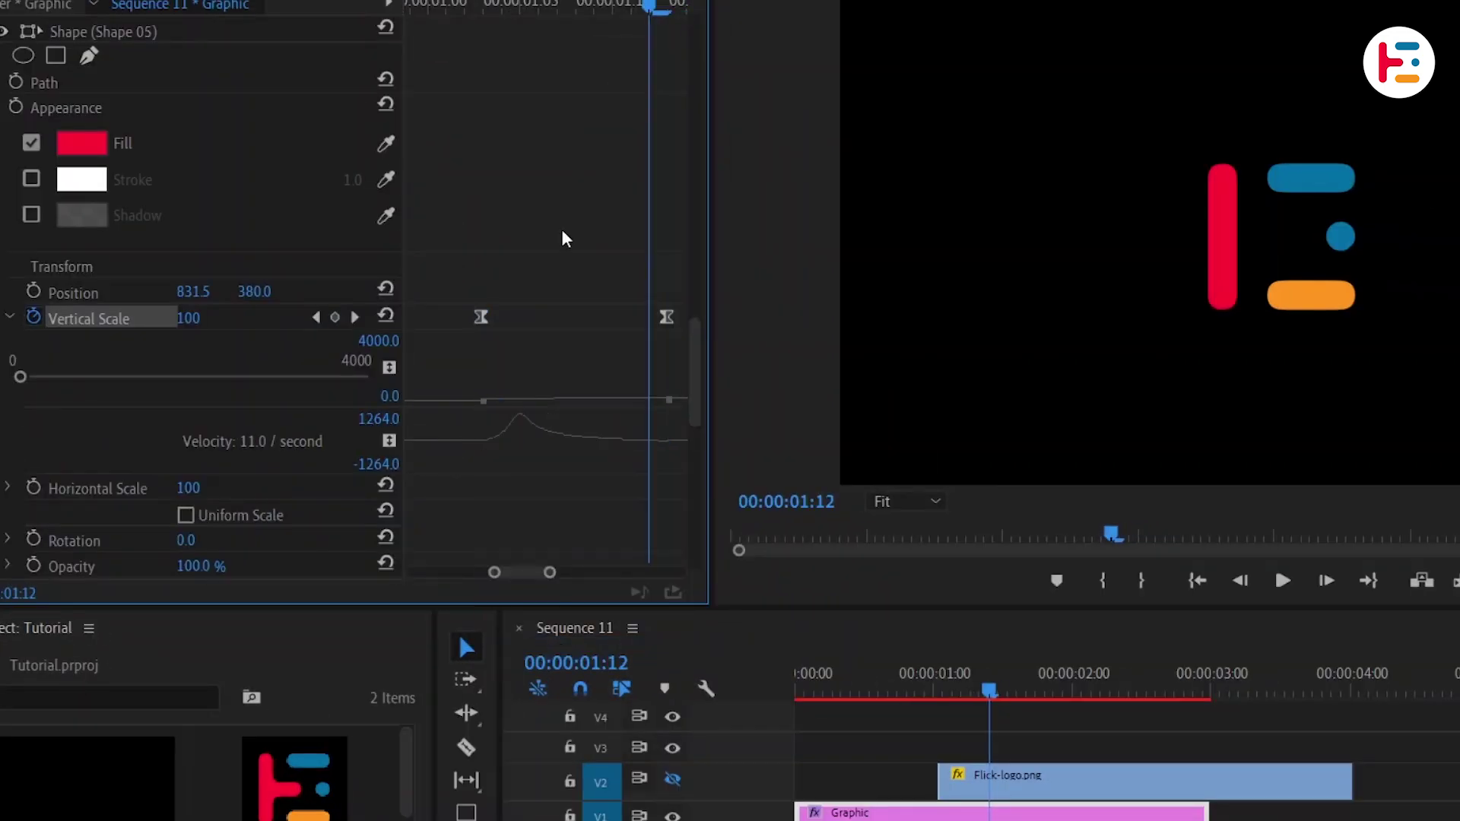
- Remove the existing Position and Scale animation from the duplicate circle at 00:00:01:06
scroll(562, 232, "down", 3)
left_click_drag(536, 5, 496, 5)
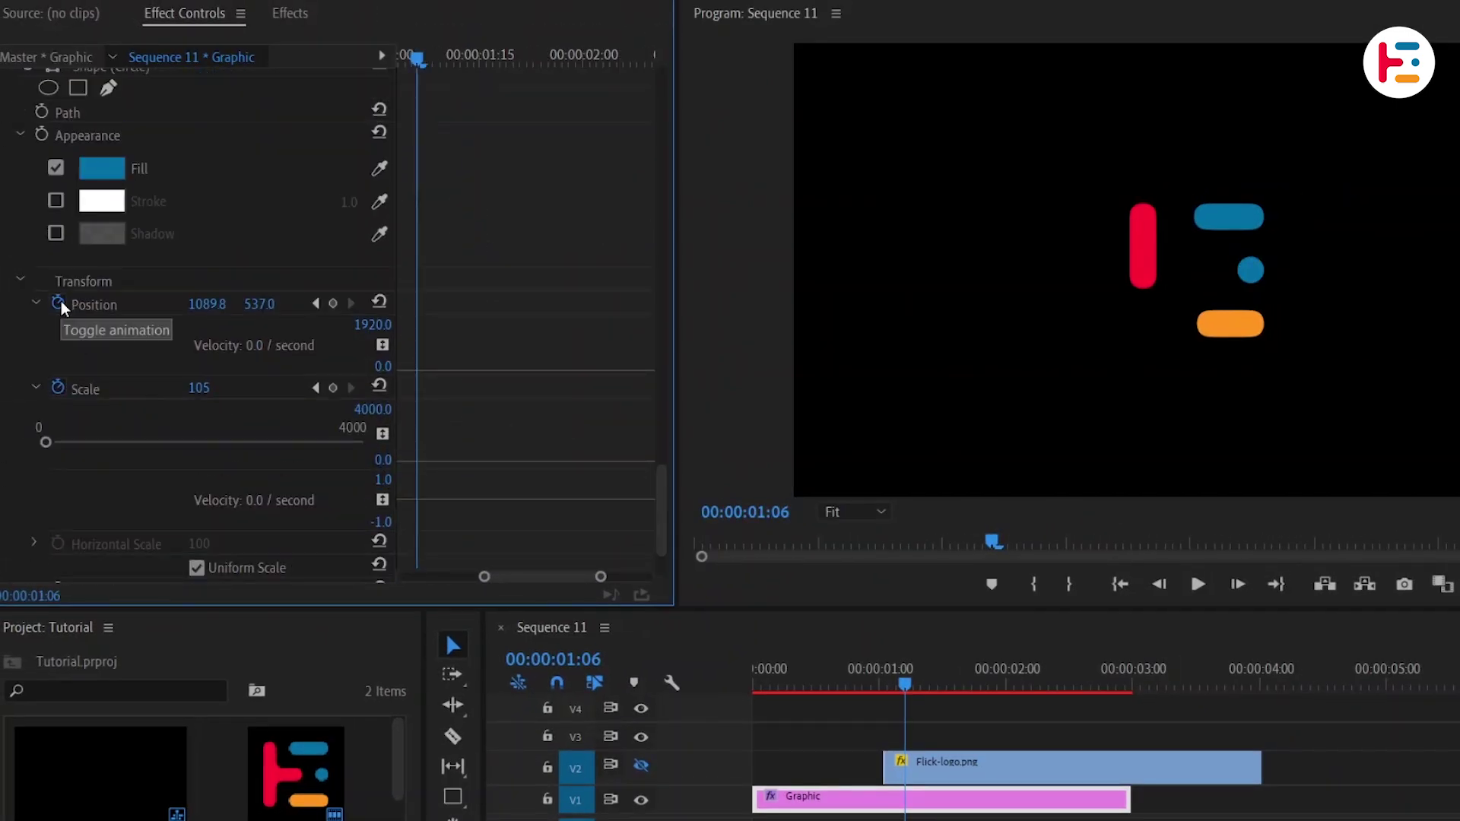
left_click(61, 301)
key("Return")
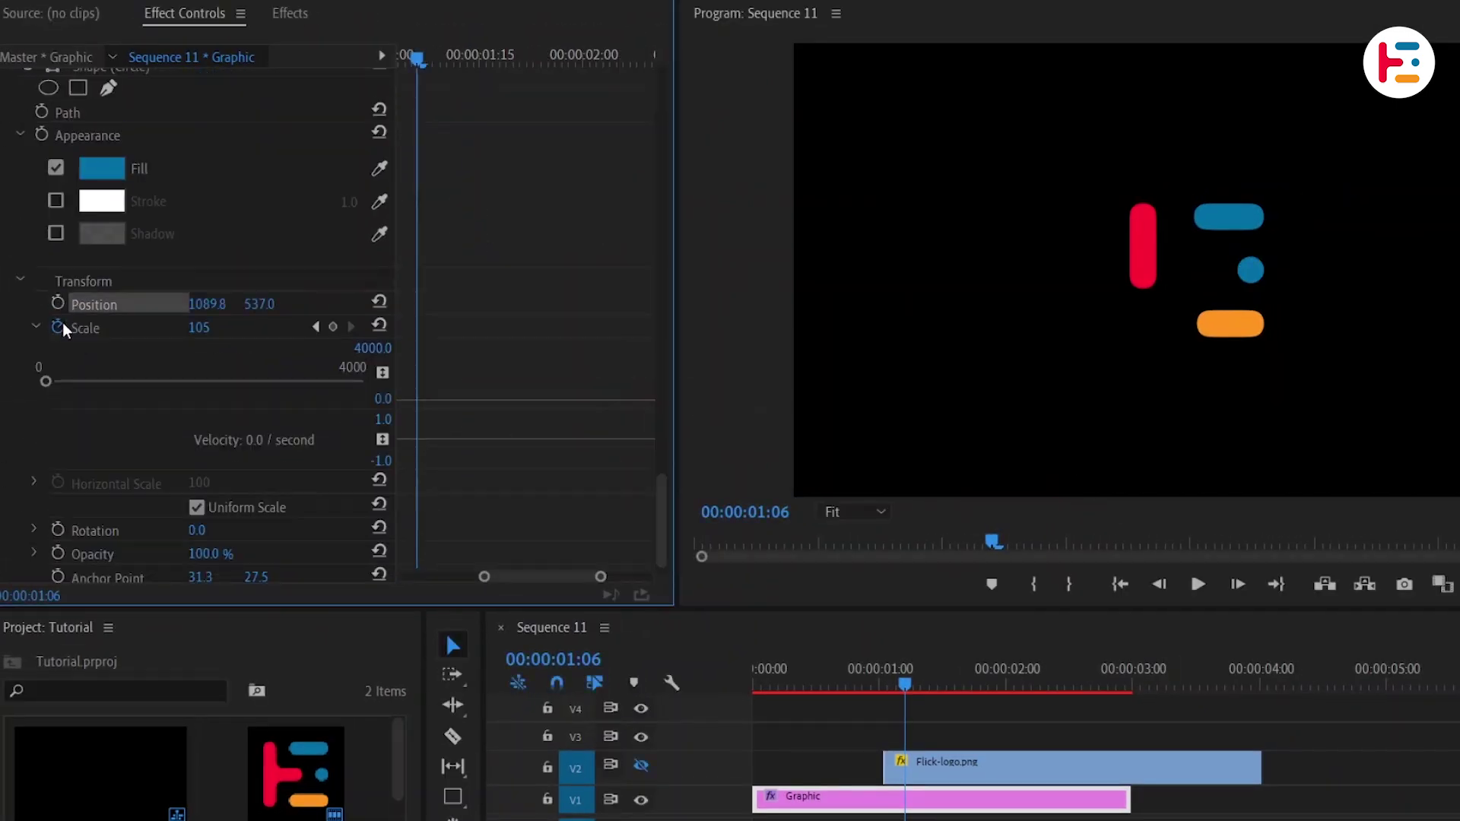
left_click(61, 325)
key("Return")
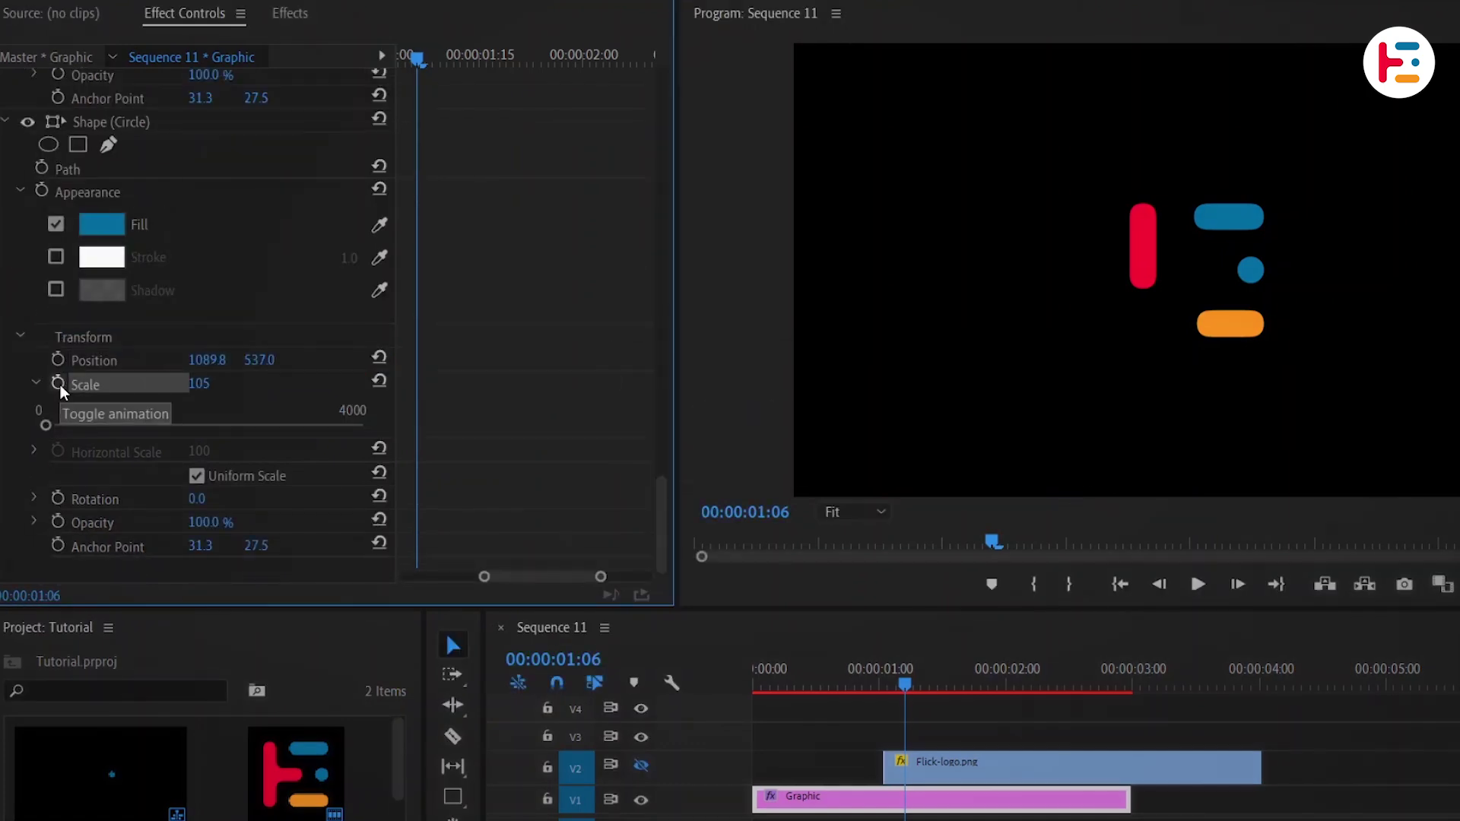
- Start new Position and Scale keyframes on the duplicate circle at 00:00:01:06 and set its scale to 80
left_click(61, 380)
left_click(57, 360)
left_click(198, 445)
type("80")
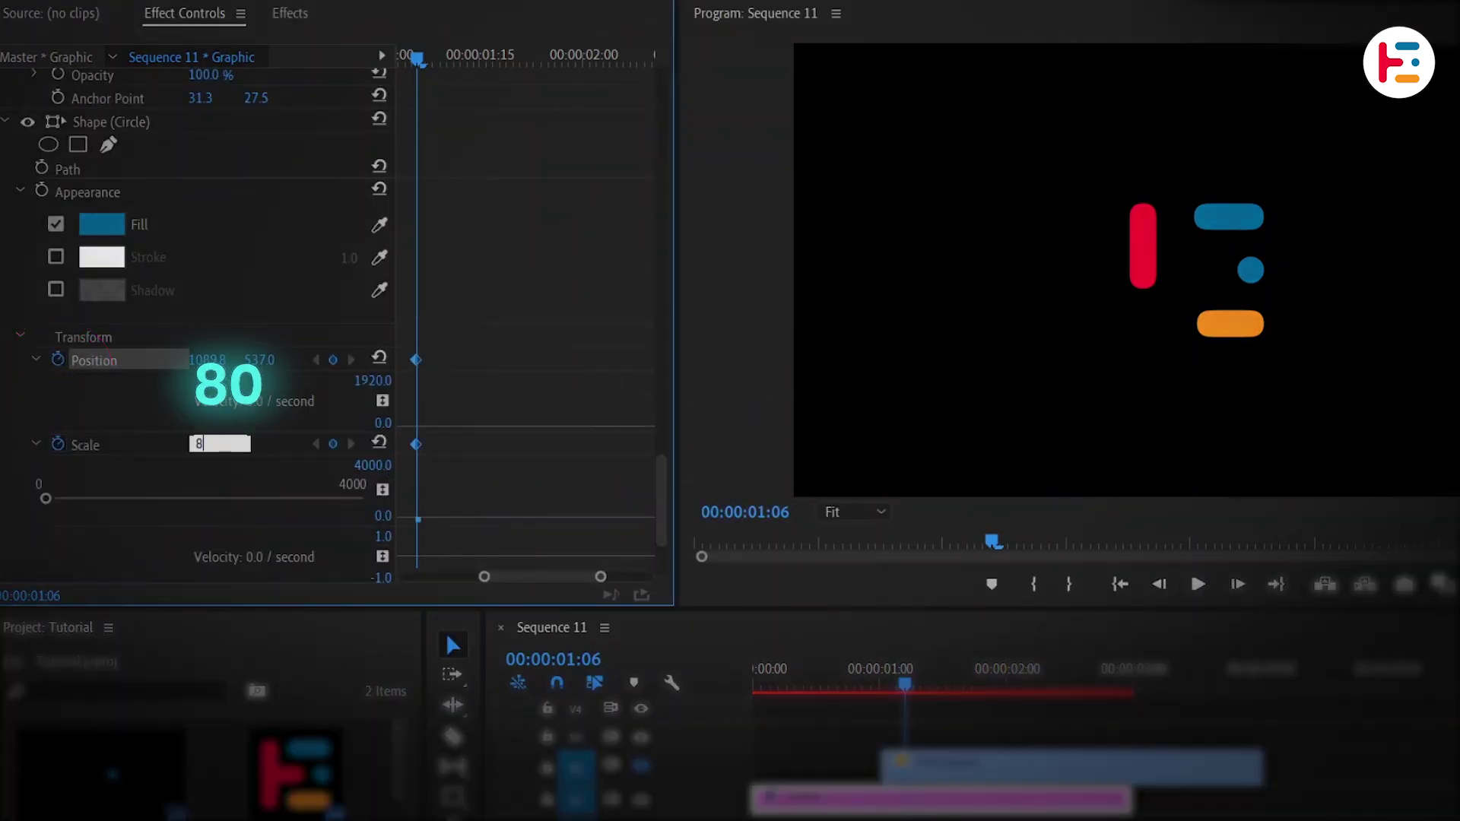
key("Return")
- At 00:00:01:16, set the duplicate circle's horizontal position to 880.8 beside the red bar and its scale to 105
key("shift+Right")
key("shift+Right")
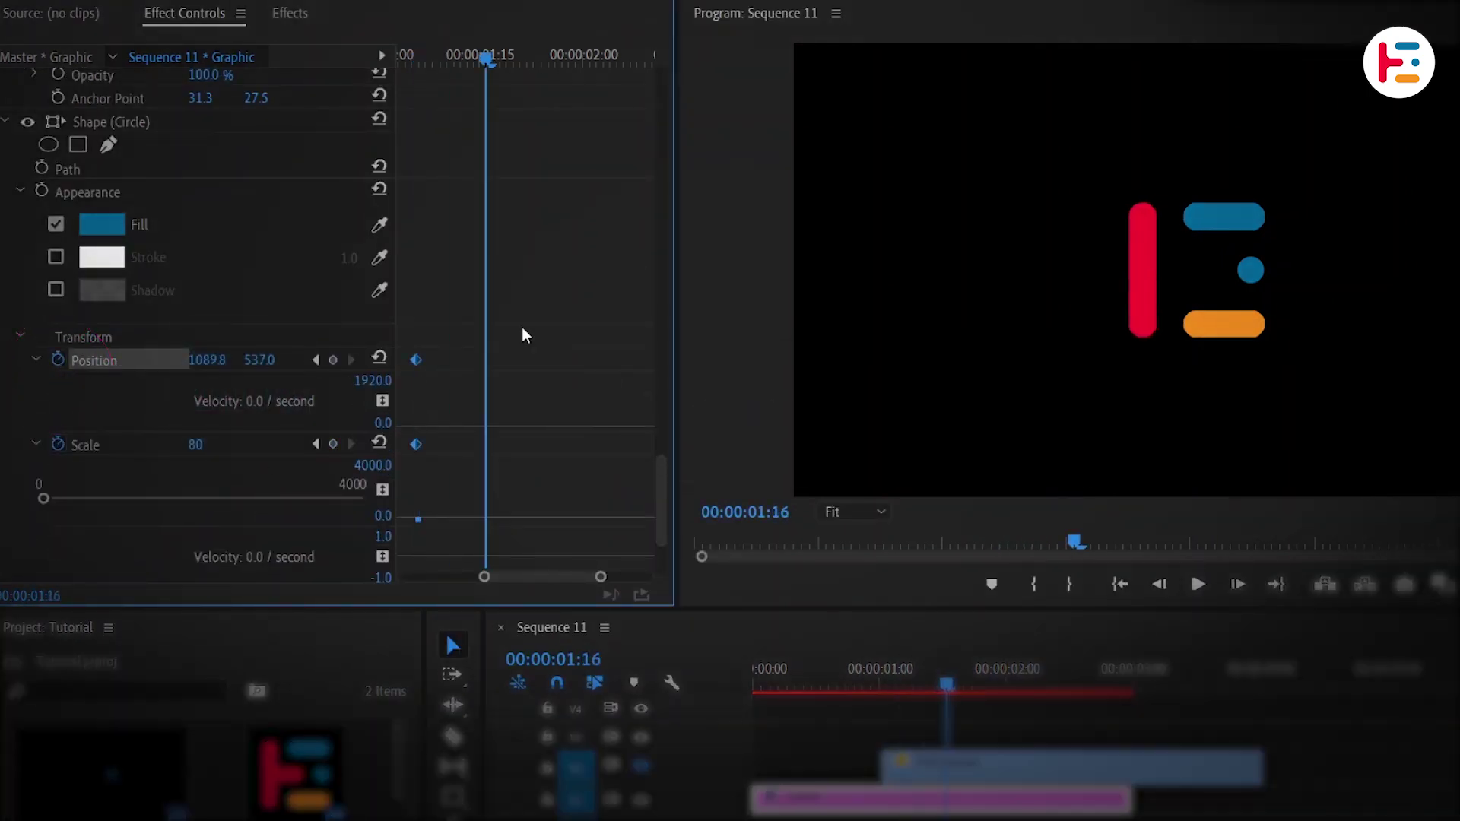
left_click_drag(236, 366, 159, 365)
left_click(204, 445)
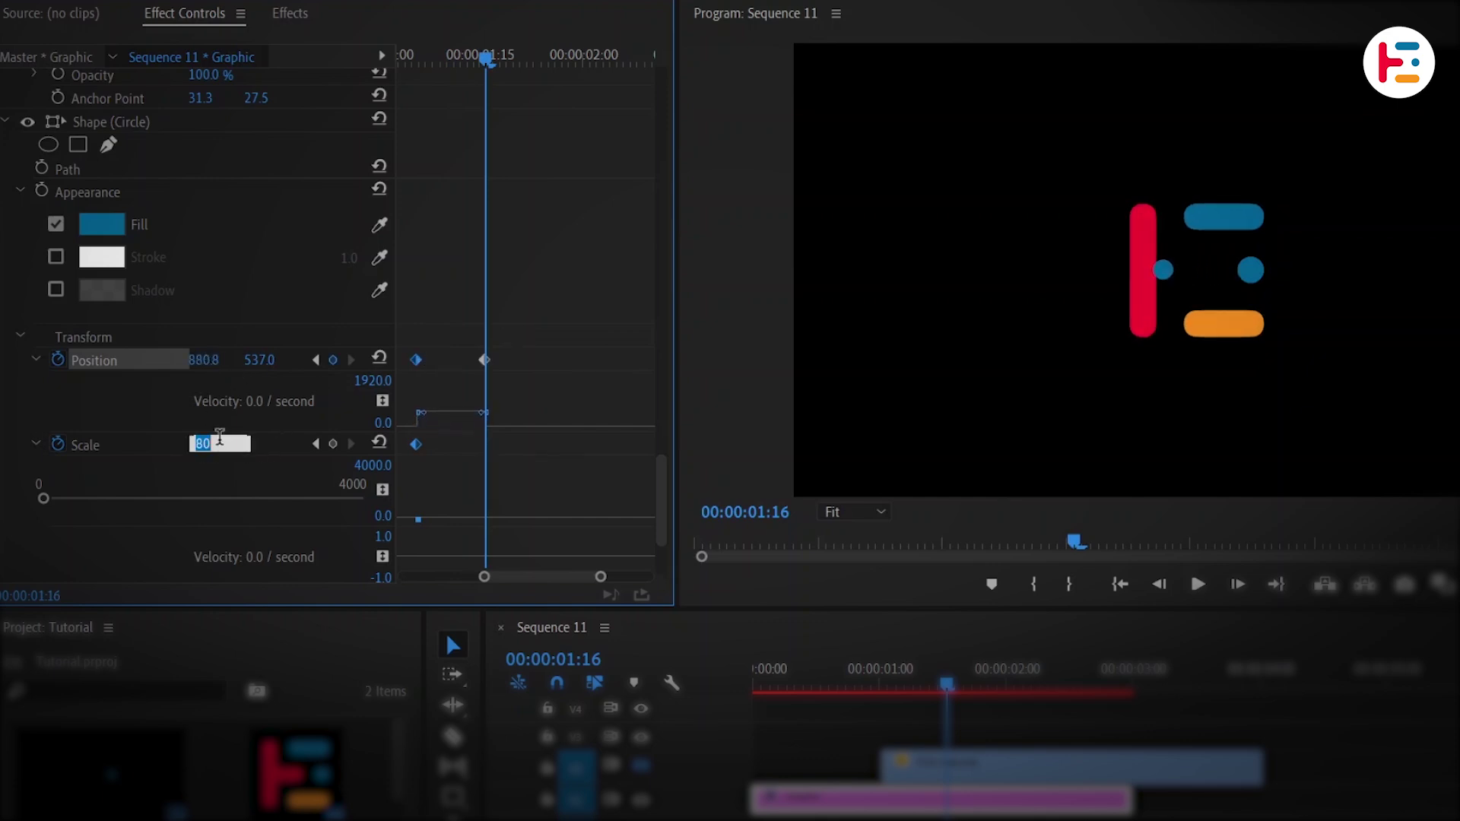
- Apply easing through Temporal Interpolation to the duplicate circle's Position and Scale keyframes
right_click(417, 362)
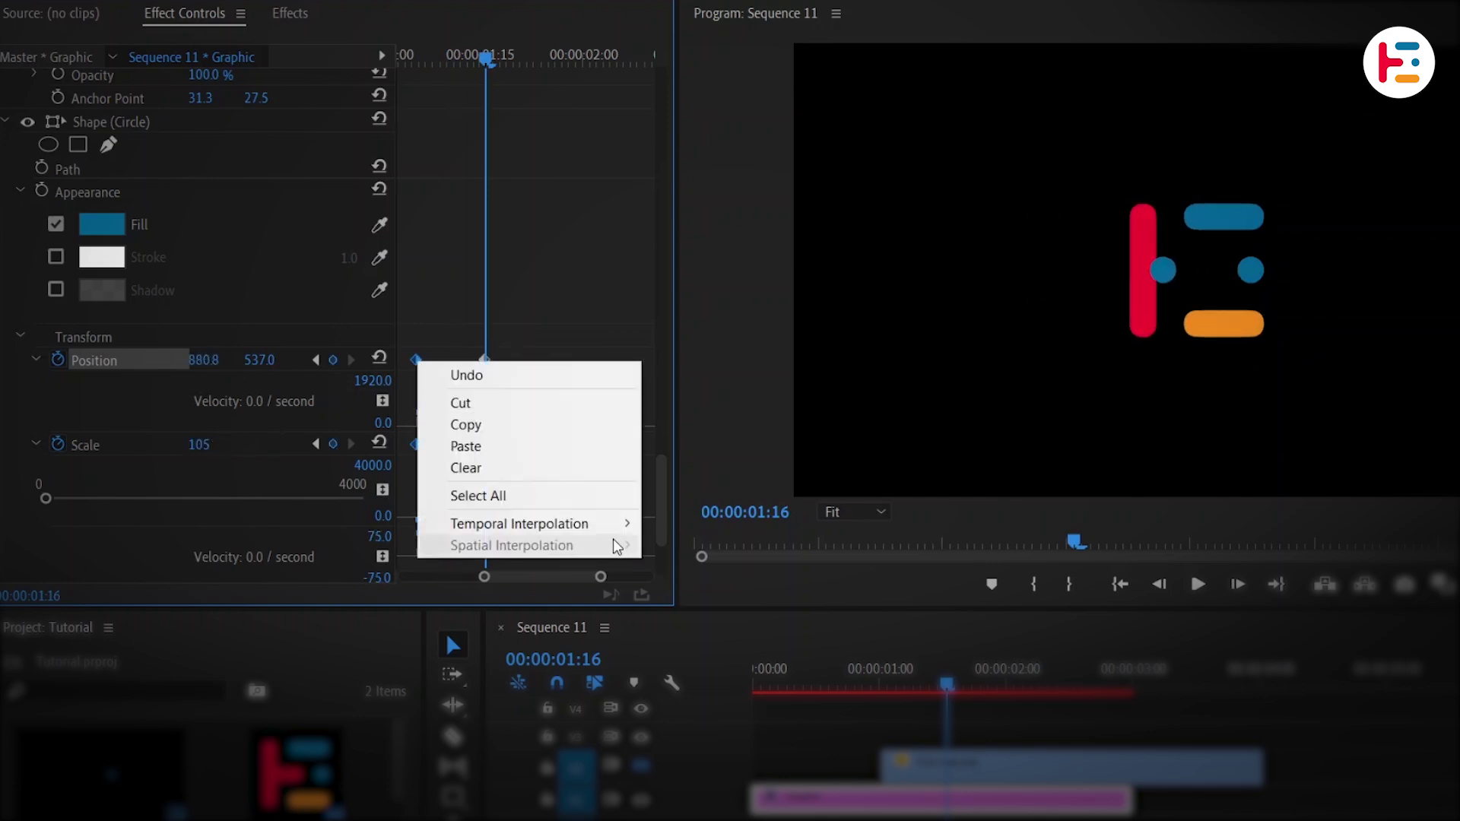
mouse_move(601, 522)
left_click(809, 660)
left_click(474, 412)
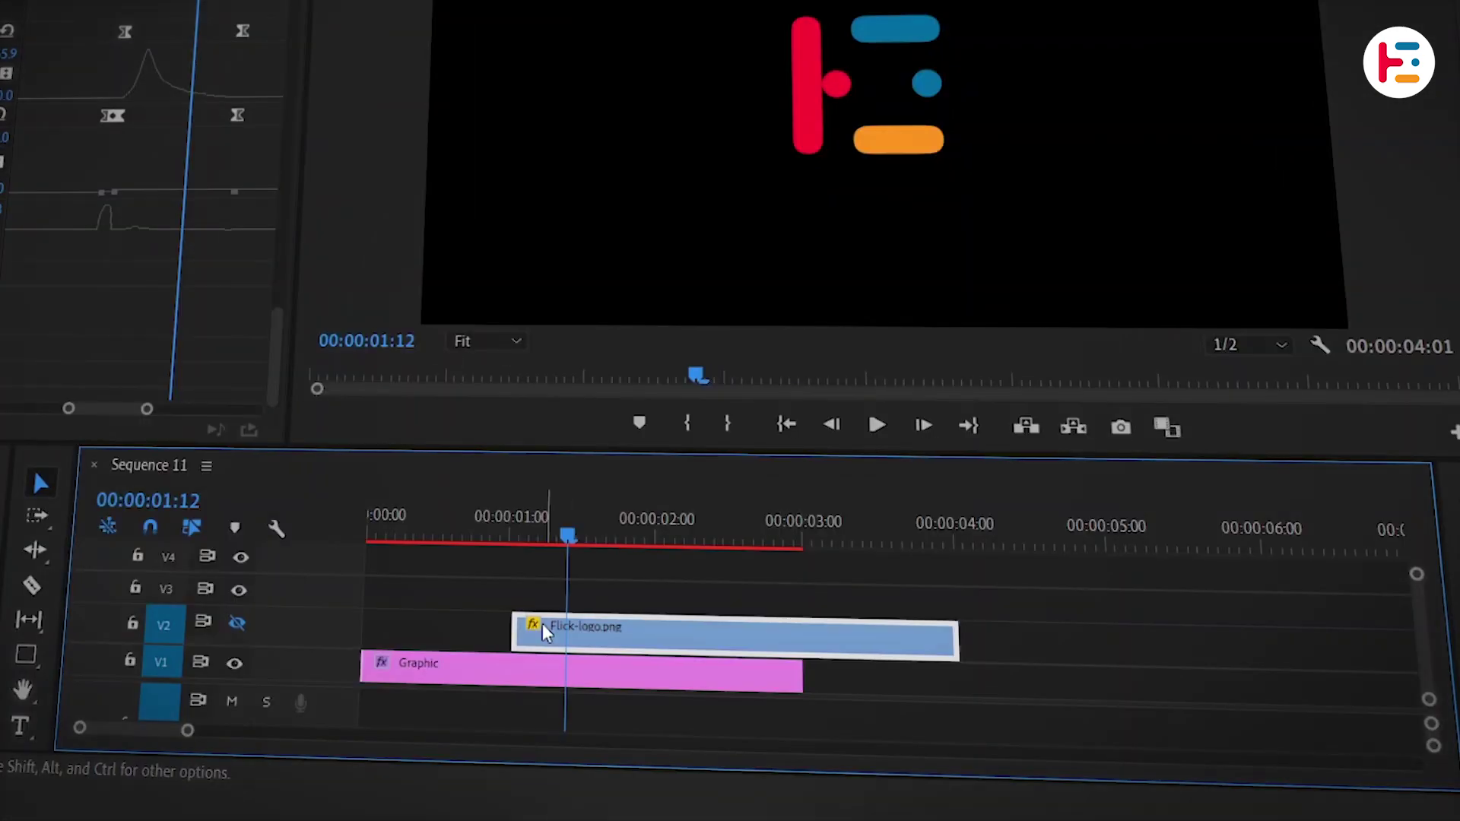
- Move the Flick-logo.png clip to start at 00:00:01:12 and turn on V2 track output
left_click_drag(534, 630, 592, 630)
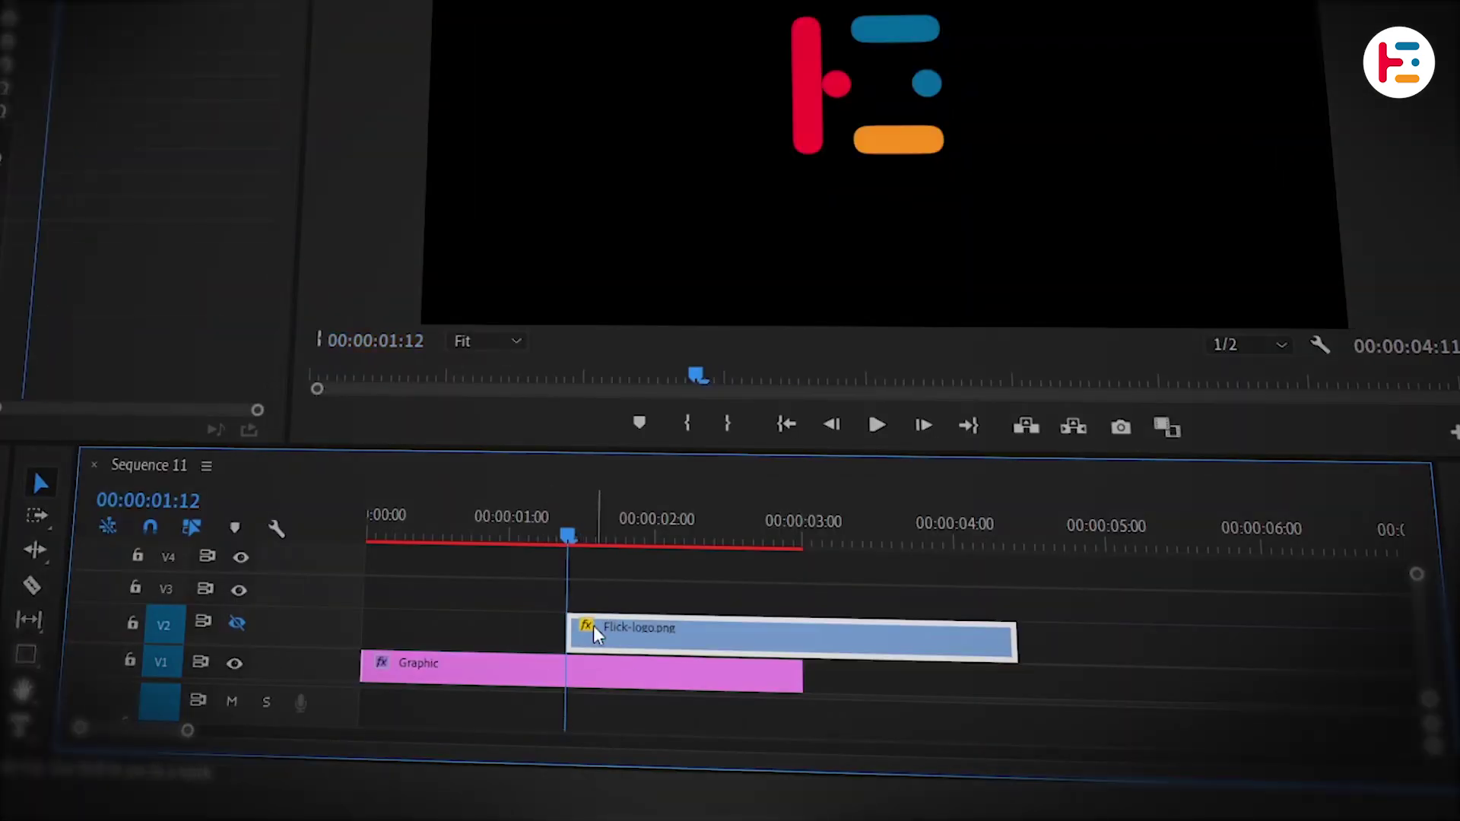
left_click(237, 624)
- Fade in Flick-logo.png with an opacity keyframe of 0 at 00:00:01:12 and a 100% keyframe slightly after it
left_click(631, 633)
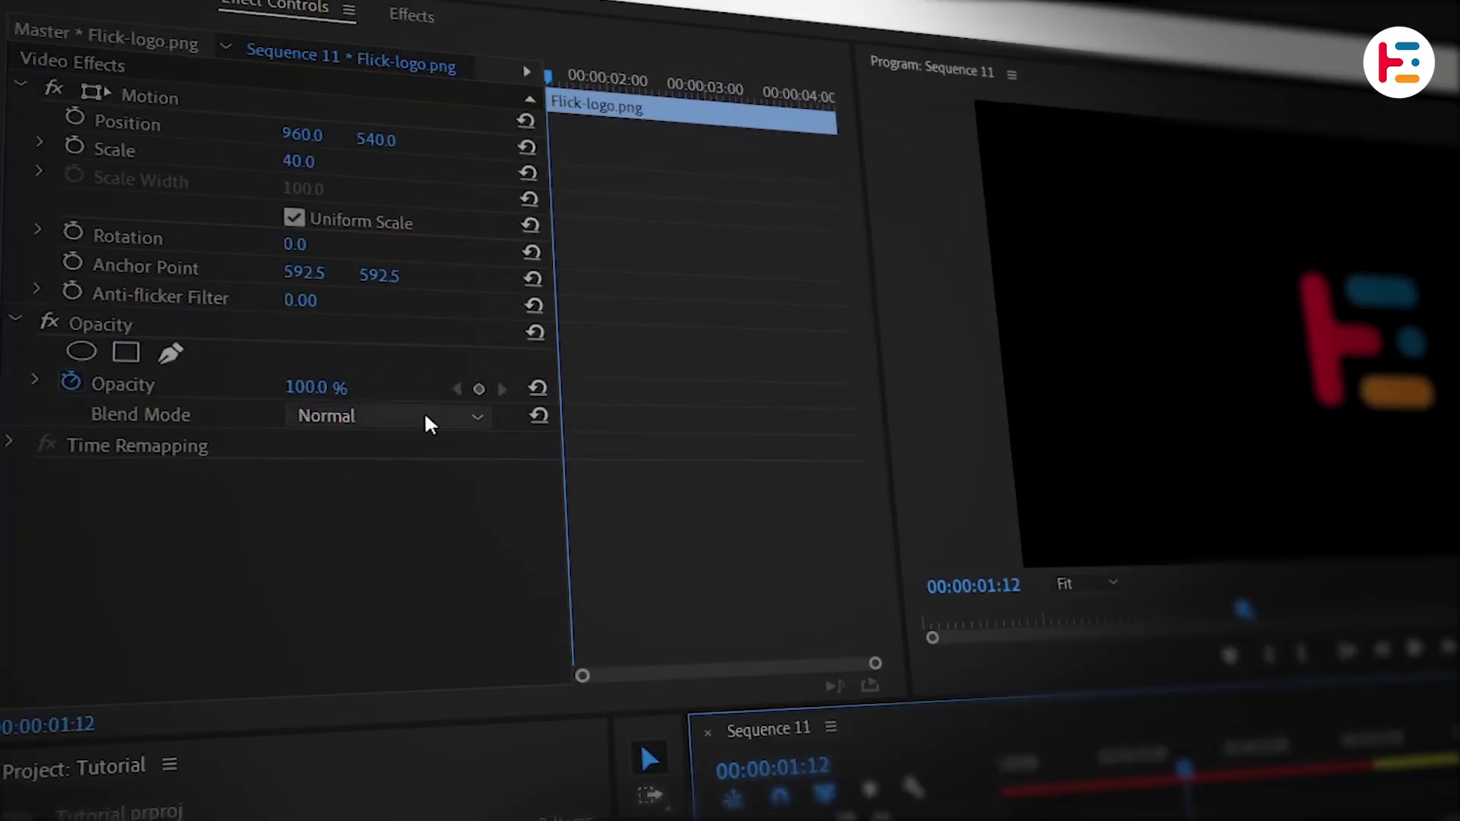
left_click(477, 389)
left_click_drag(566, 392, 587, 394)
type("0")
key("Return")
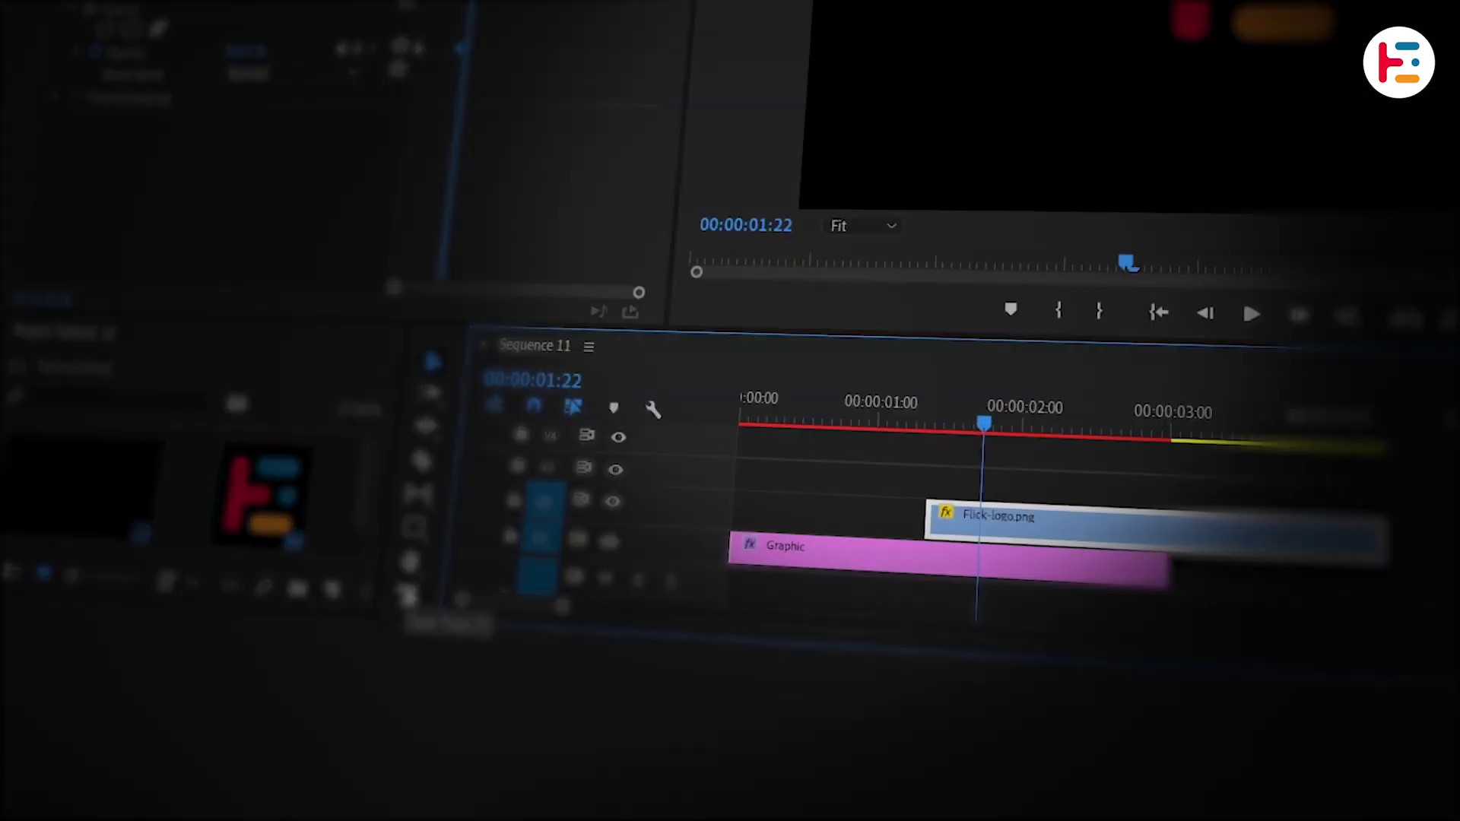
- Add the text "Flick Edit" beside the logo and trim its clip to end with the Flick-logo.png clip
left_click(410, 597)
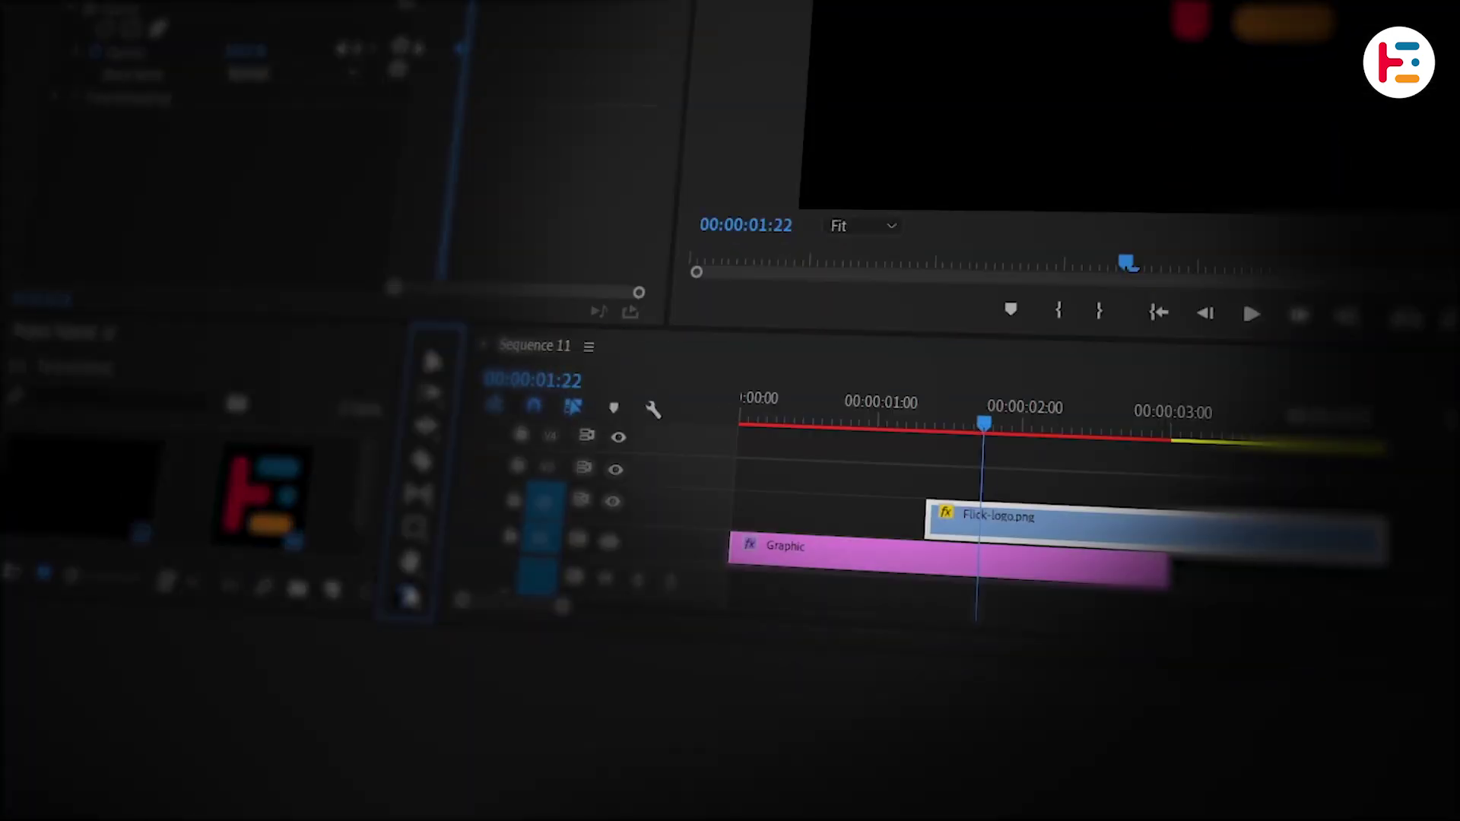
left_click(915, 222)
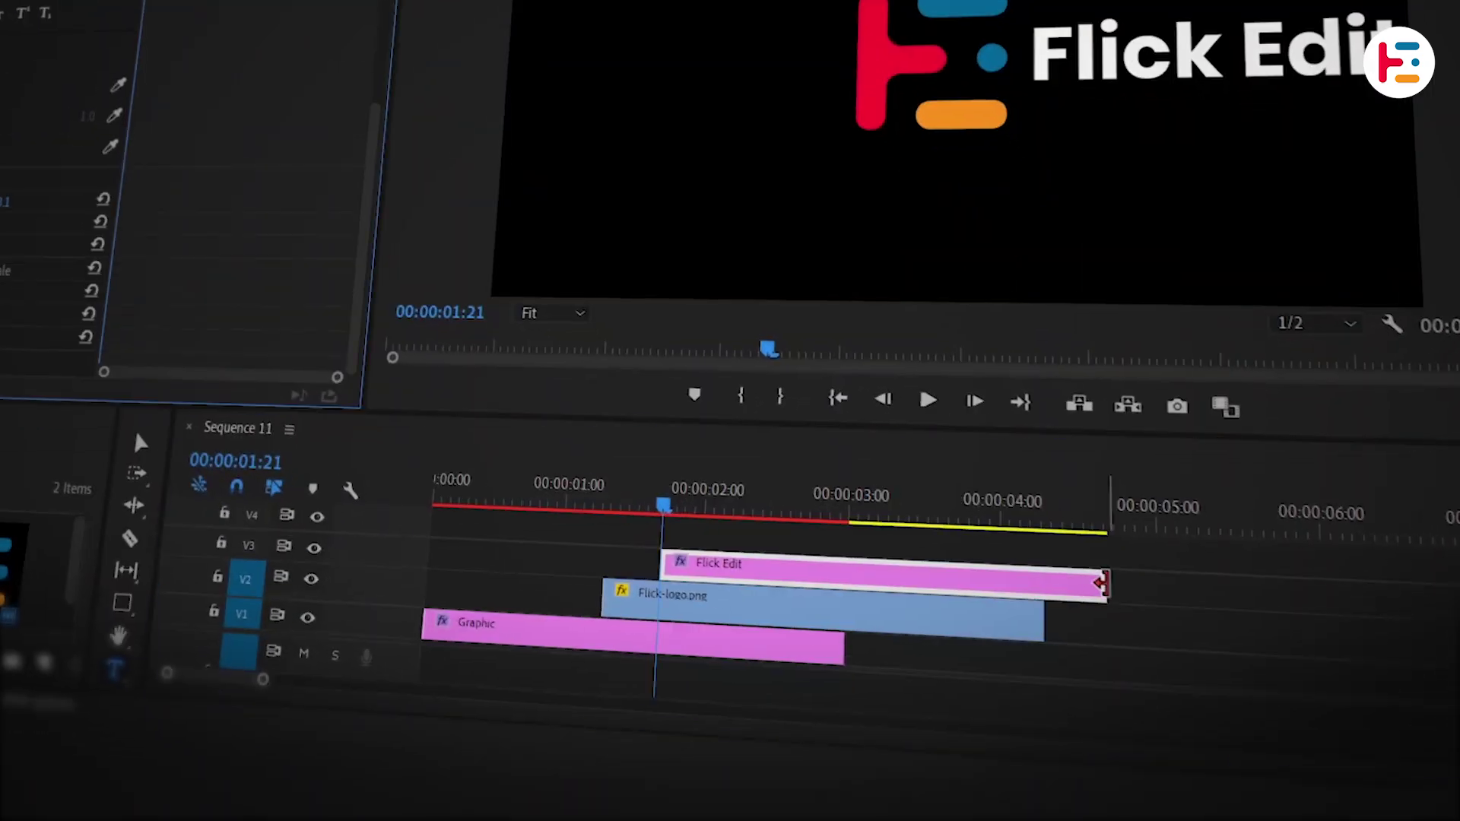
left_click_drag(1199, 689, 1157, 689)
left_click_drag(1039, 574, 1039, 576)
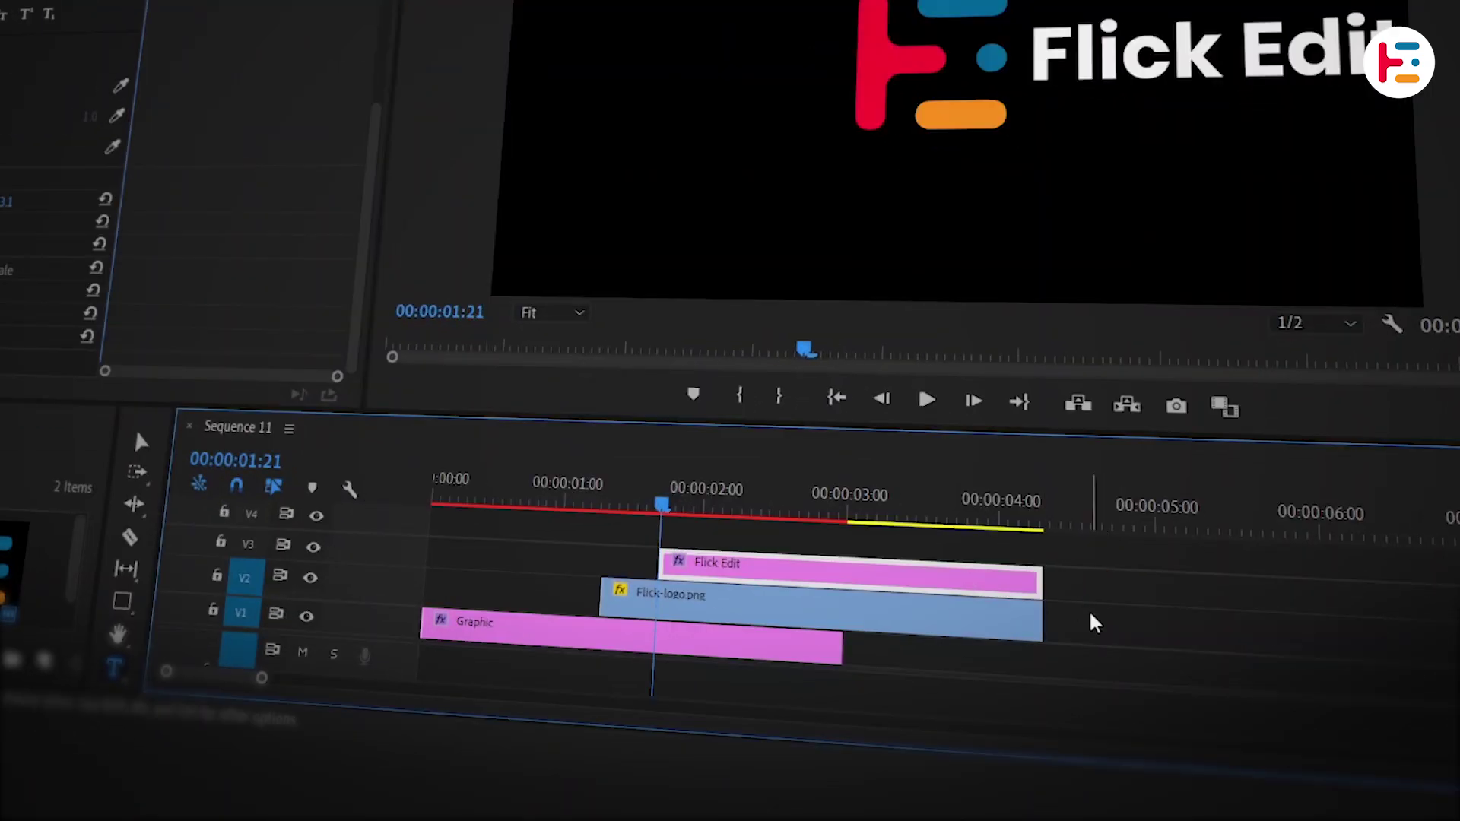
- Nest the Flick Edit and Flick-logo.png clips into a sequence named Logo
left_click_drag(1103, 622, 968, 567)
right_click(962, 572)
left_click(970, 272)
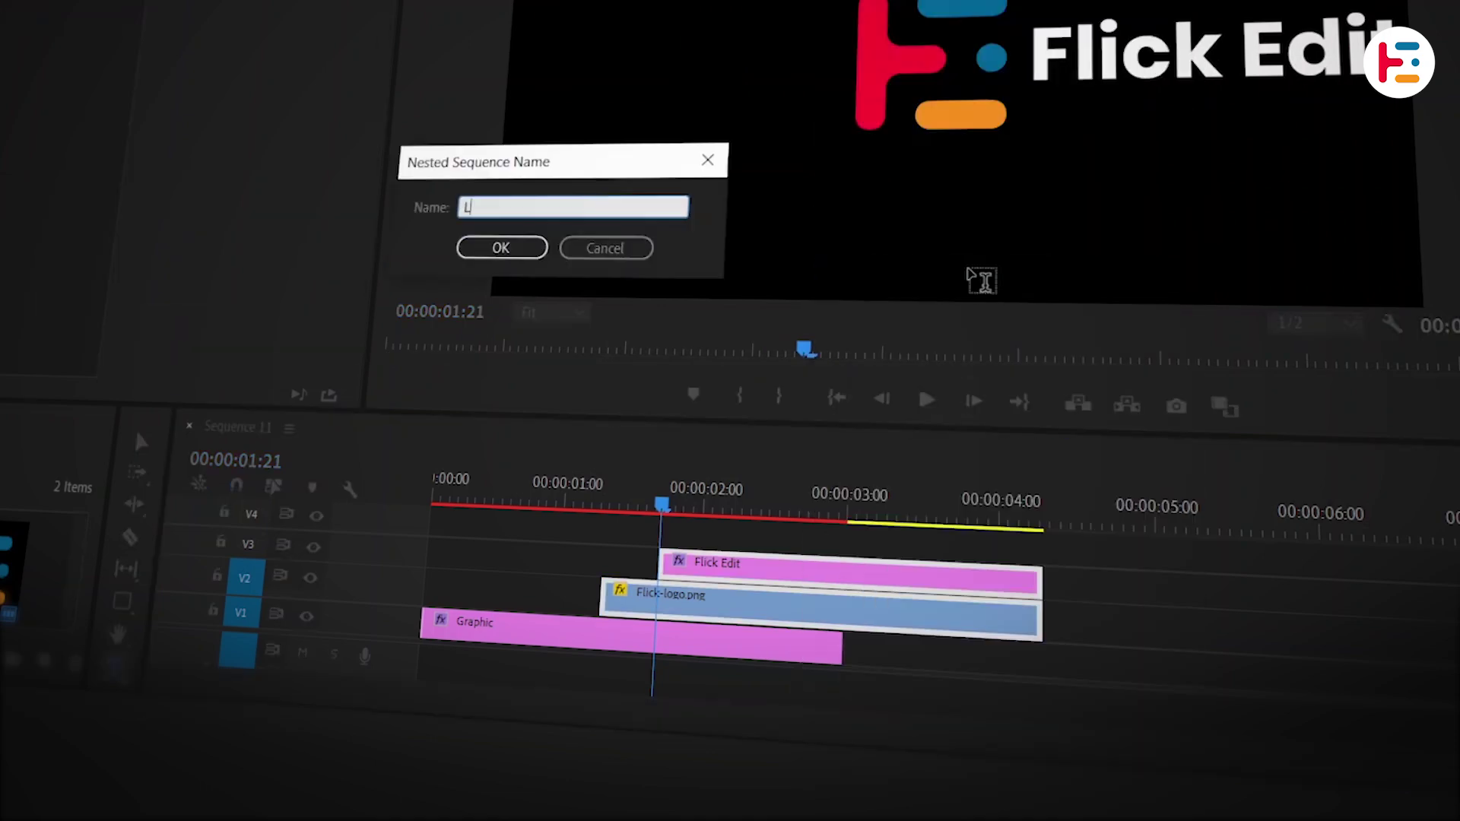
key("Return")
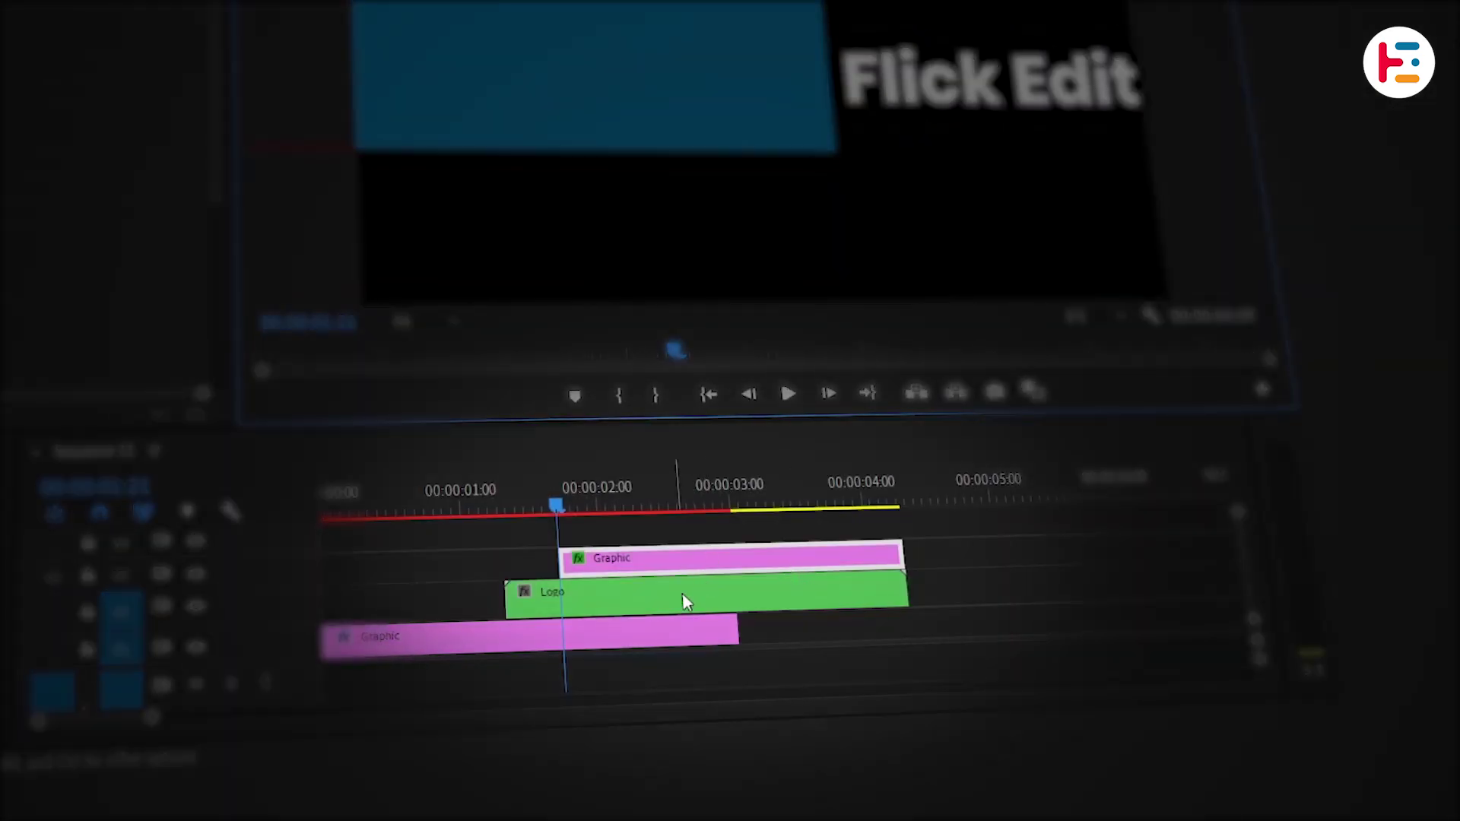
- Find the Track Matte Key effect and apply it to the nested Logo clip
left_click(682, 769)
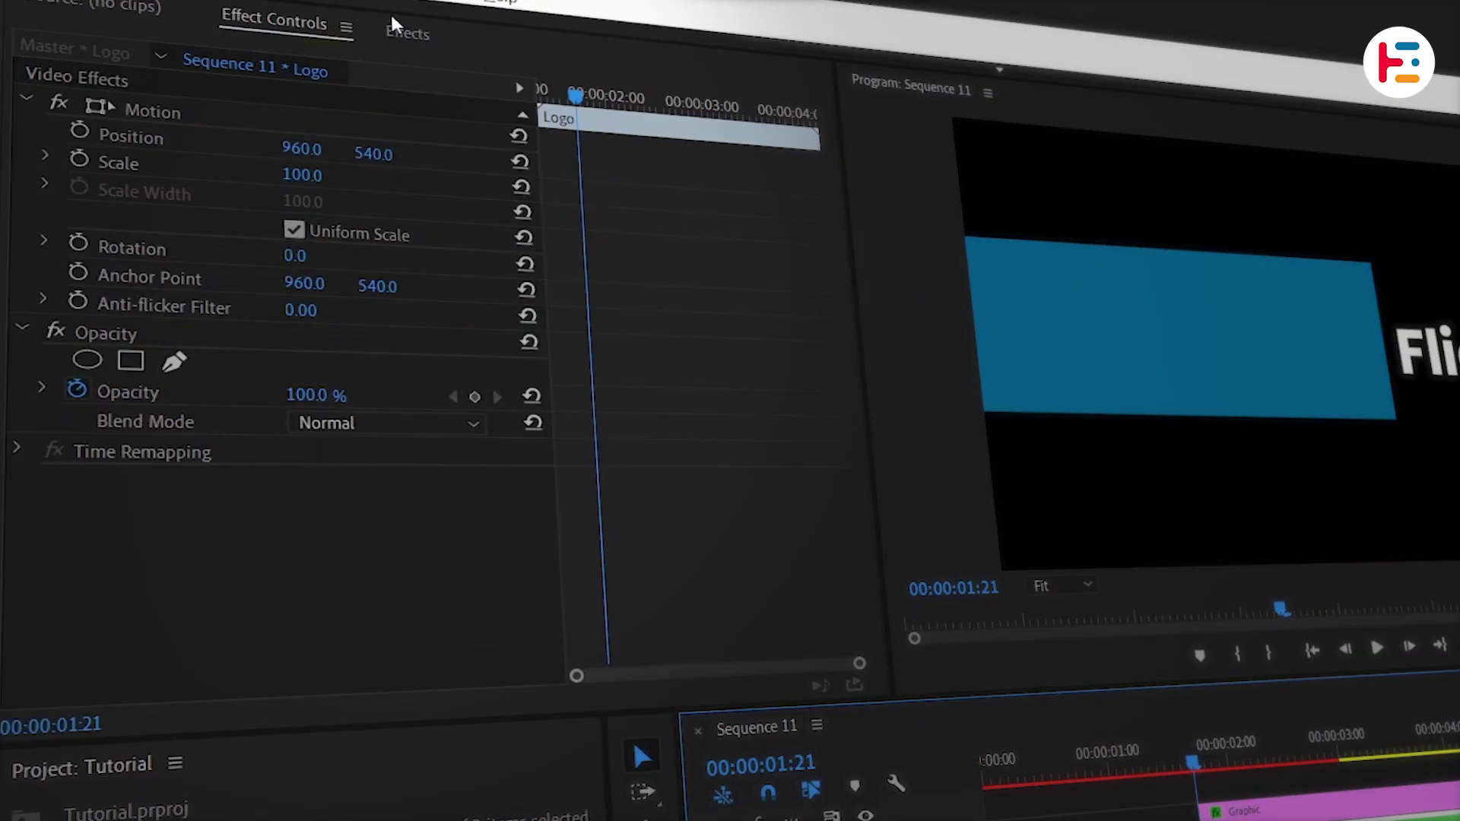
left_click(403, 30)
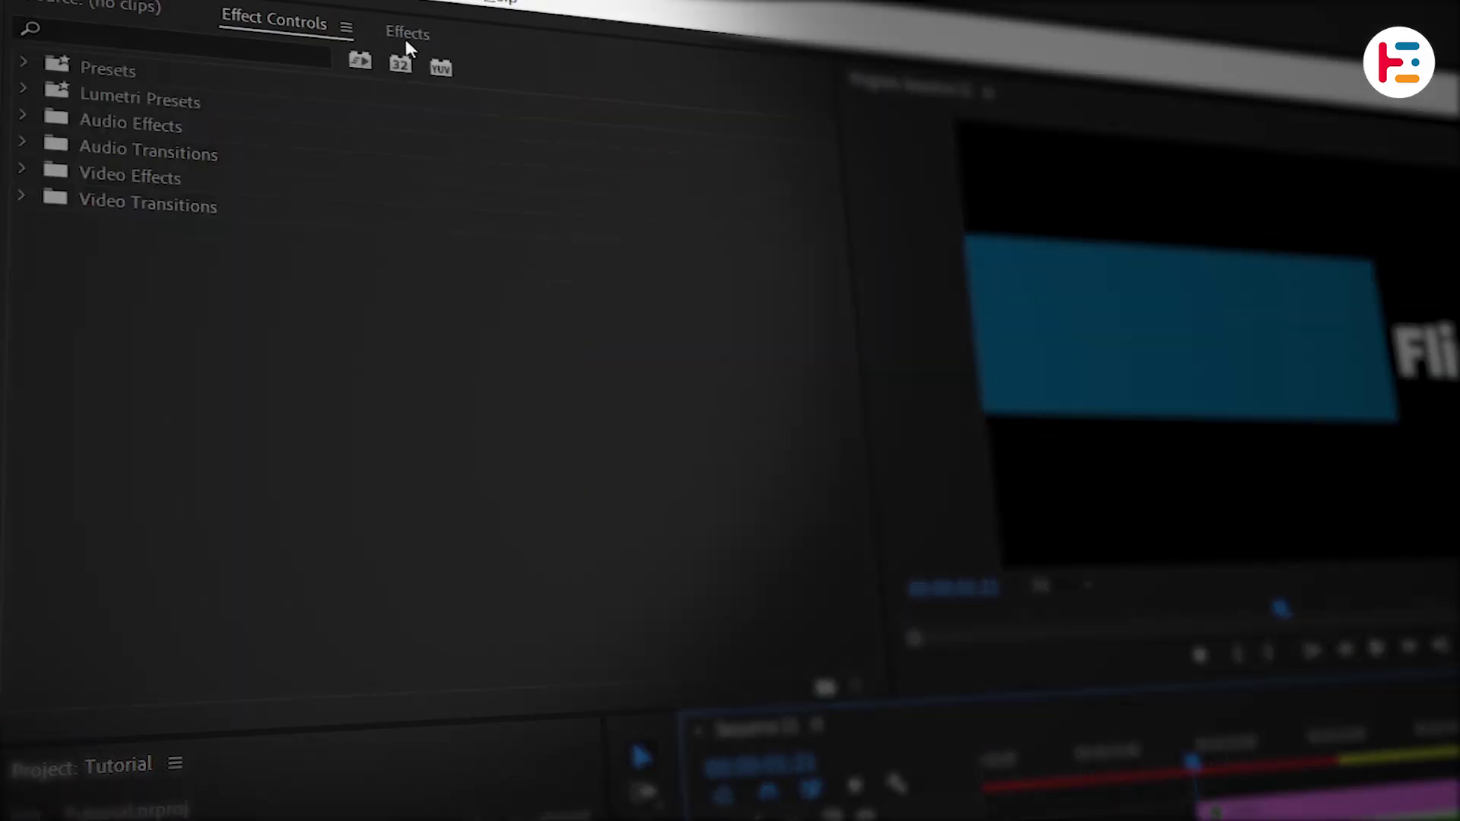
left_click(231, 43)
type("TRACK")
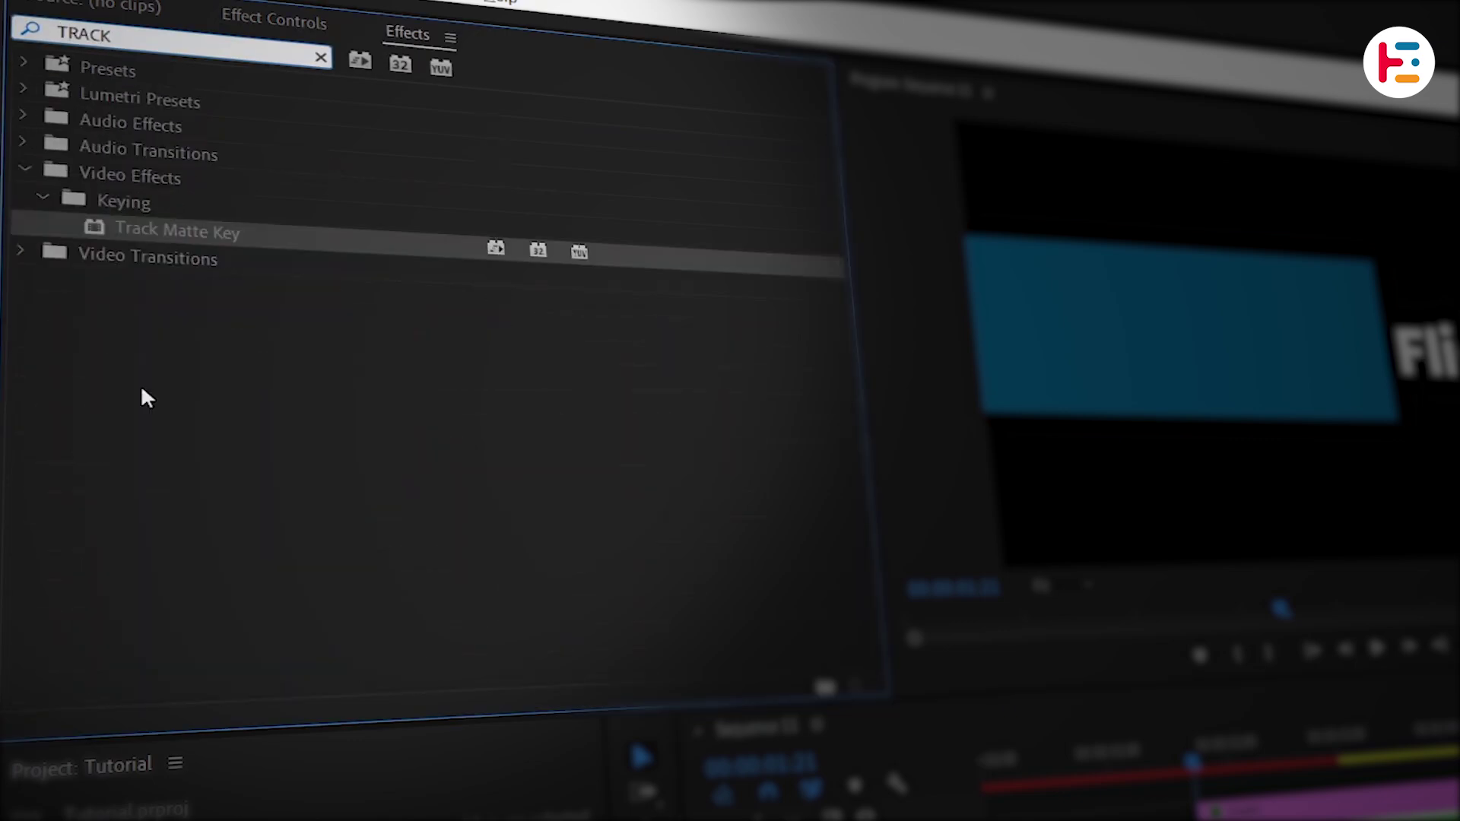
left_click(242, 235)
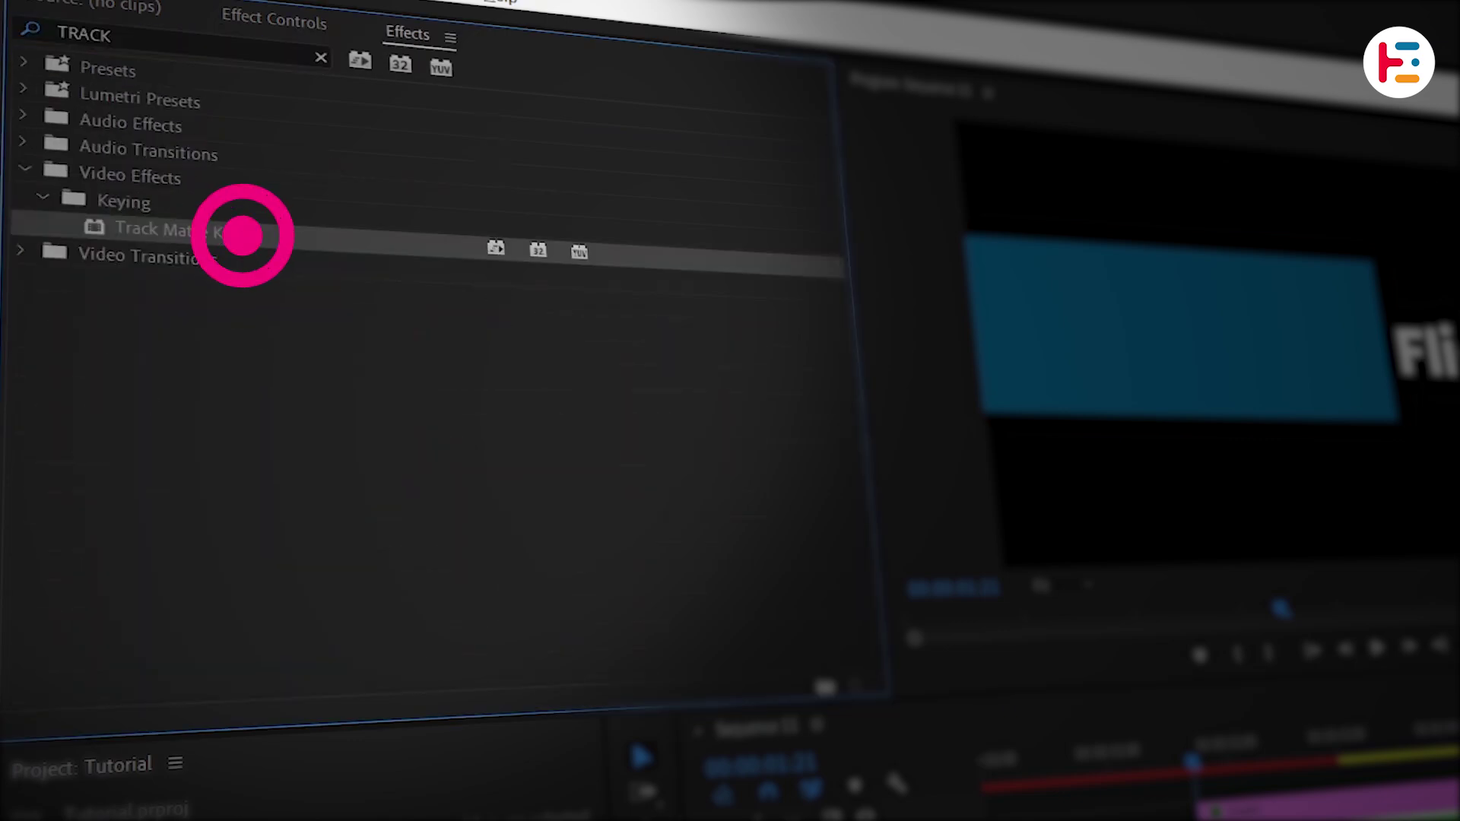
- Set the Logo clip's Track Matte Key matte to Video 3
left_click(293, 23)
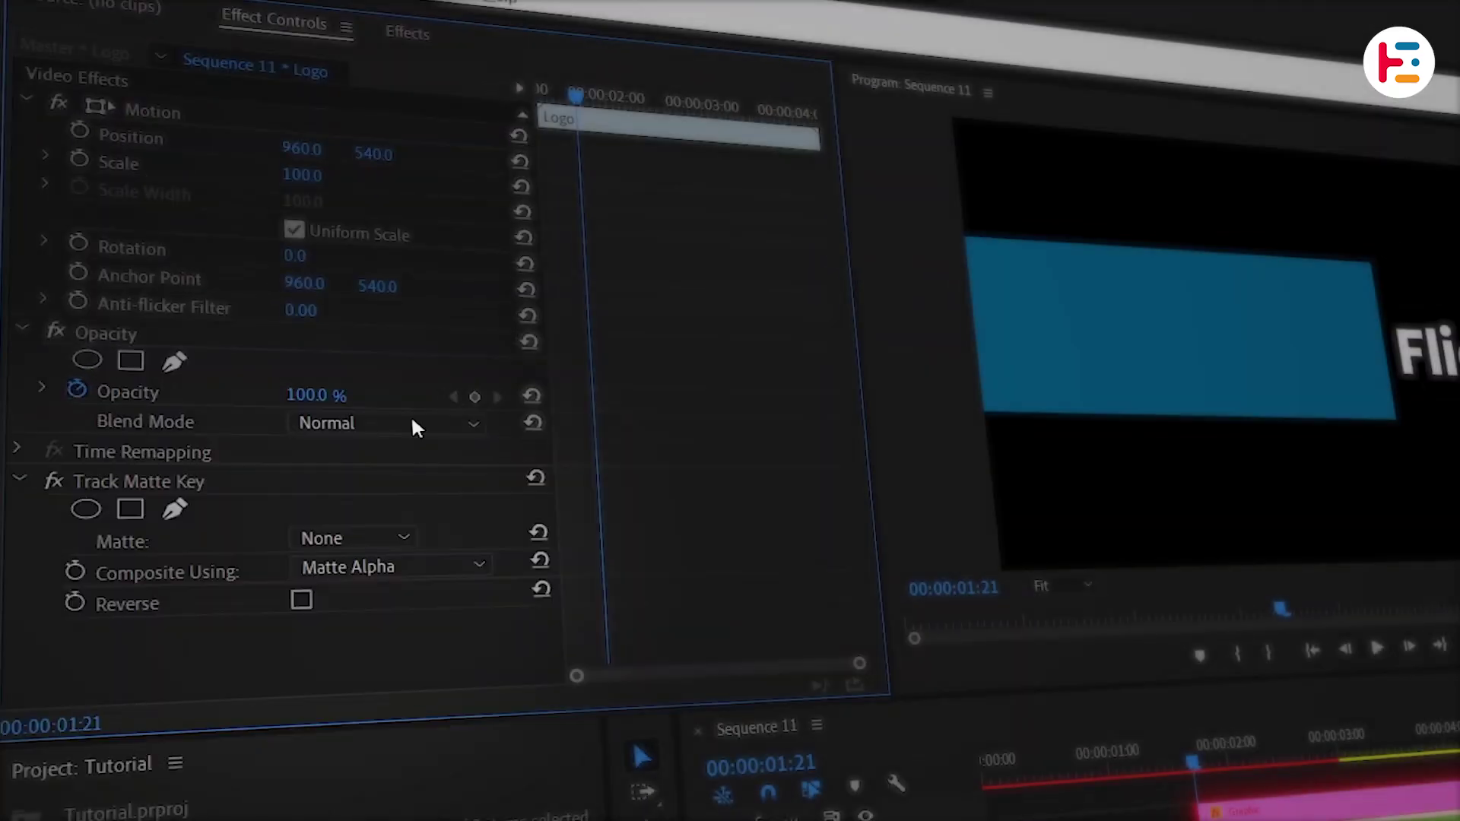
left_click(378, 539)
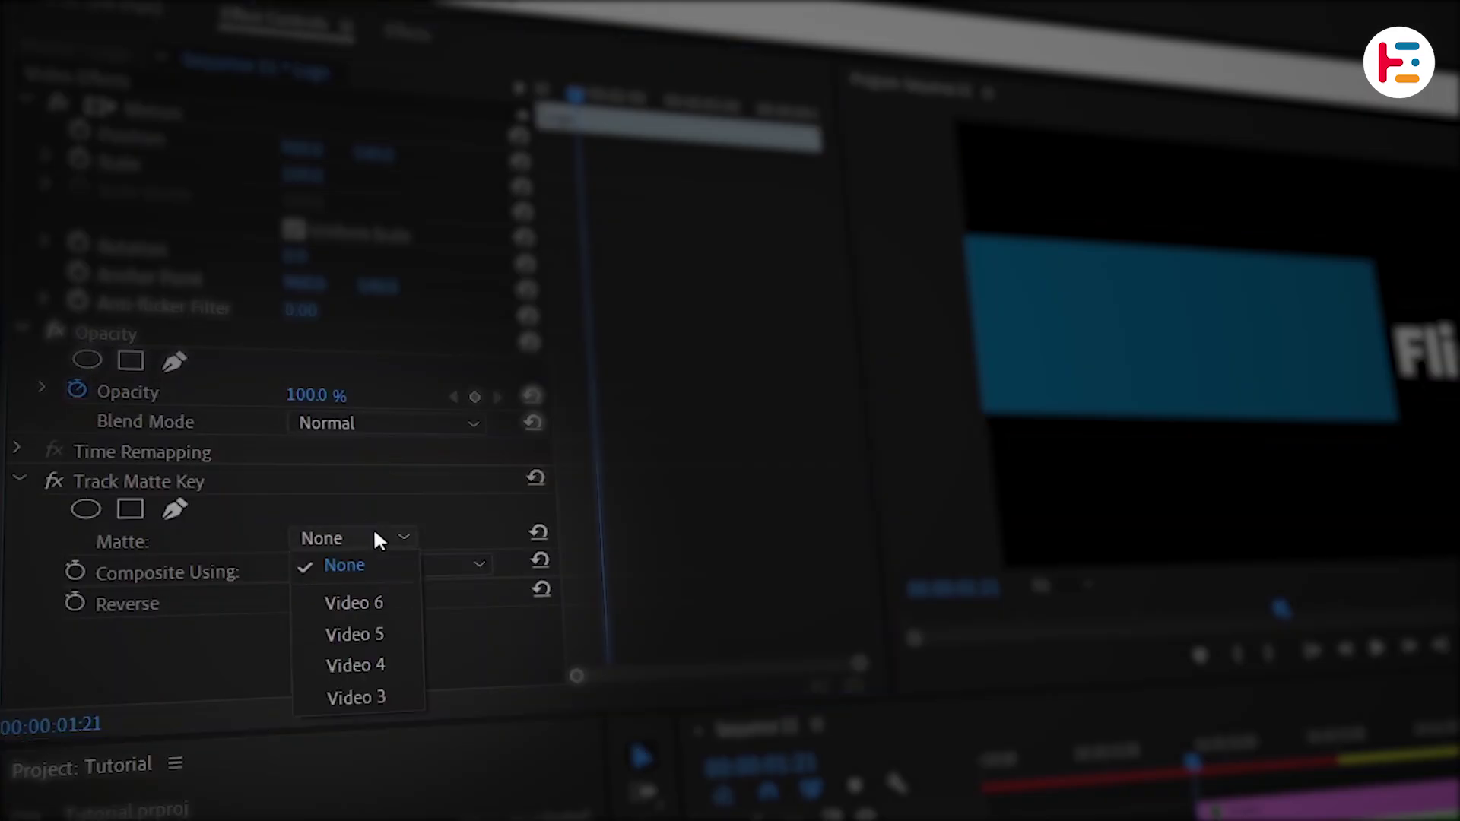
left_click(356, 695)
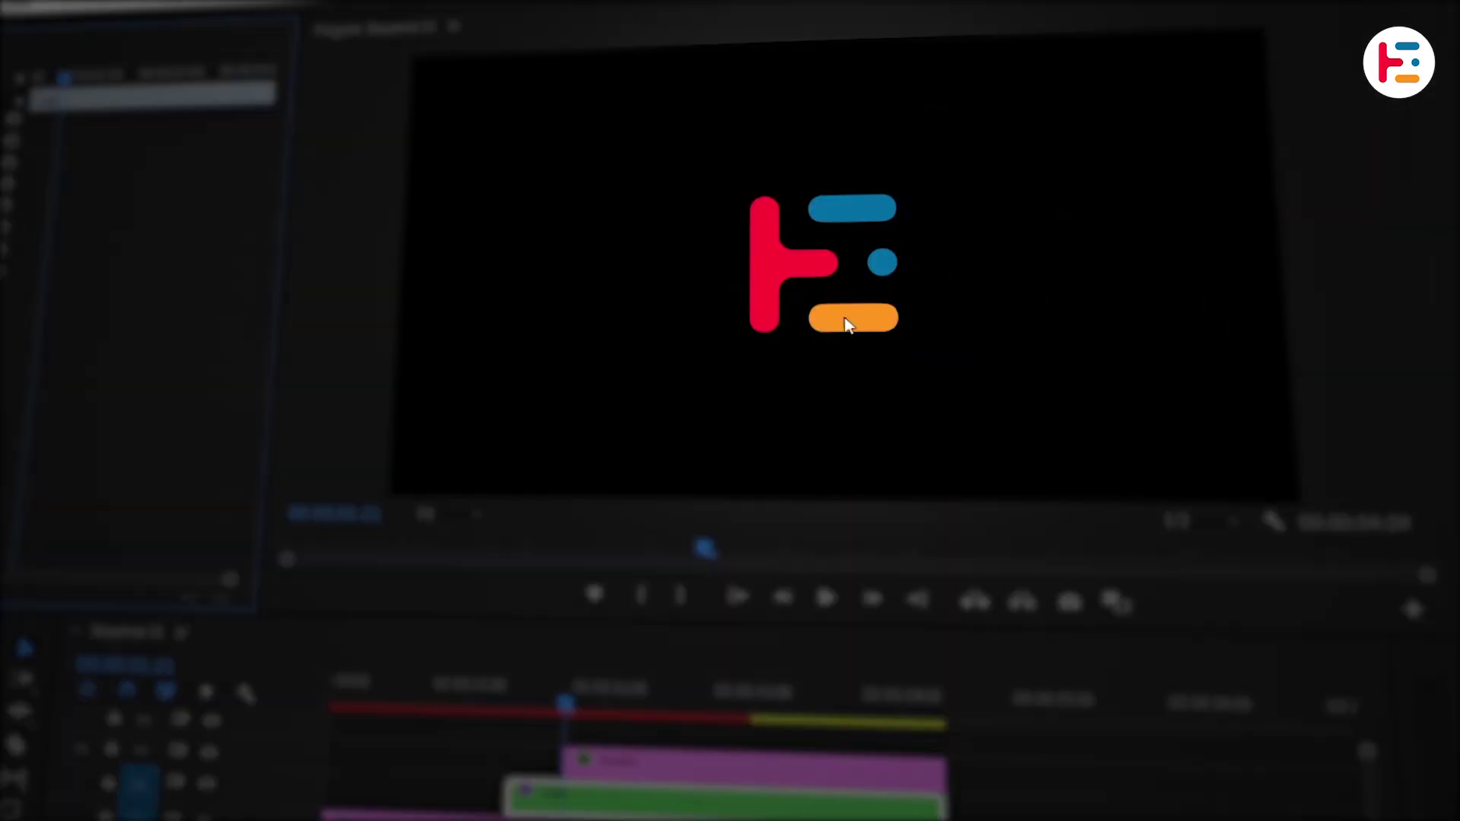
- Keyframe the blue matte shape's Position at 00:00:01:21 and, at 00:00:02:21, move it right until the whole Flick Edit text is revealed
left_click(641, 771)
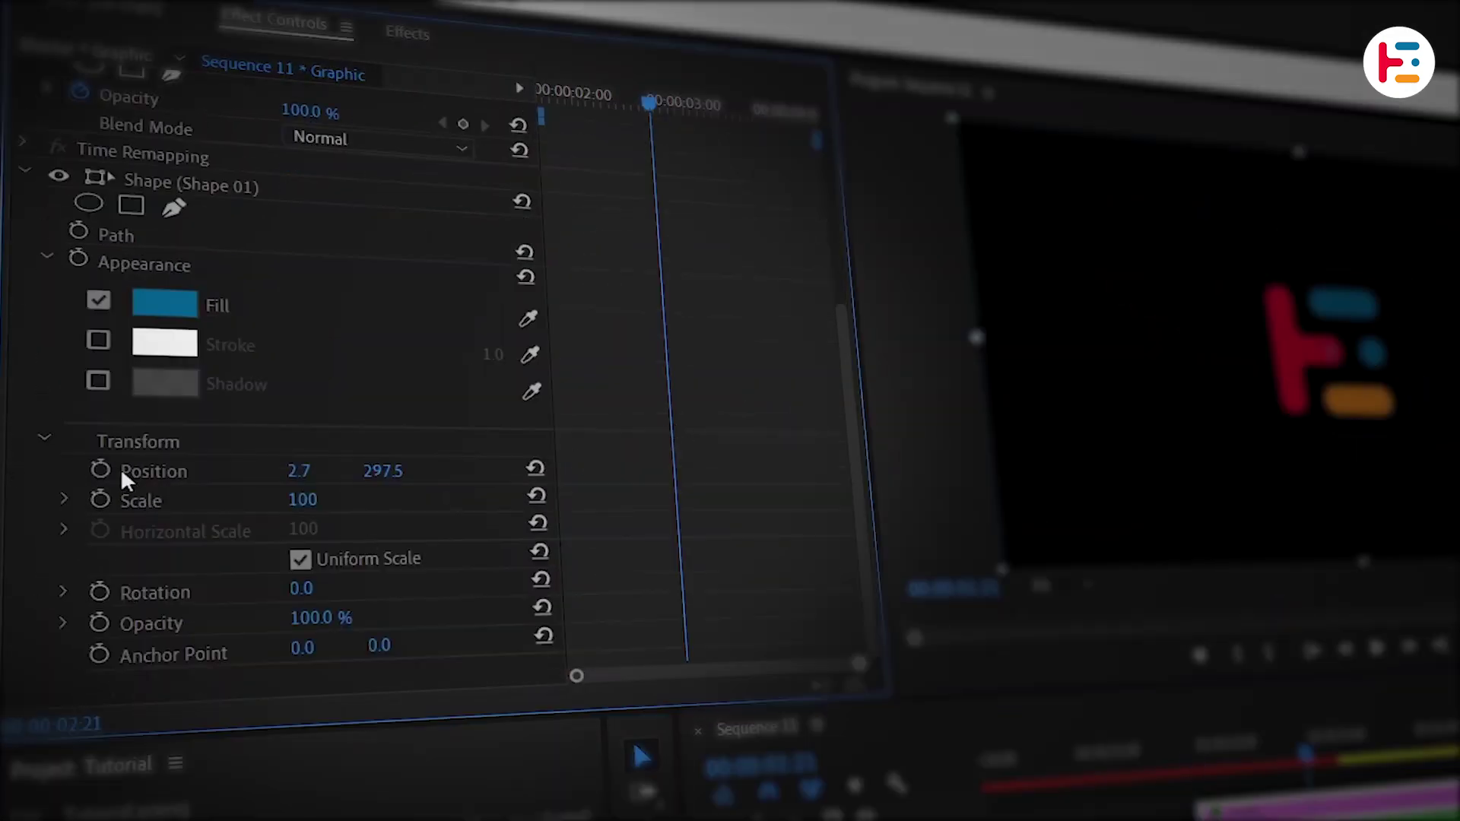
left_click(100, 469)
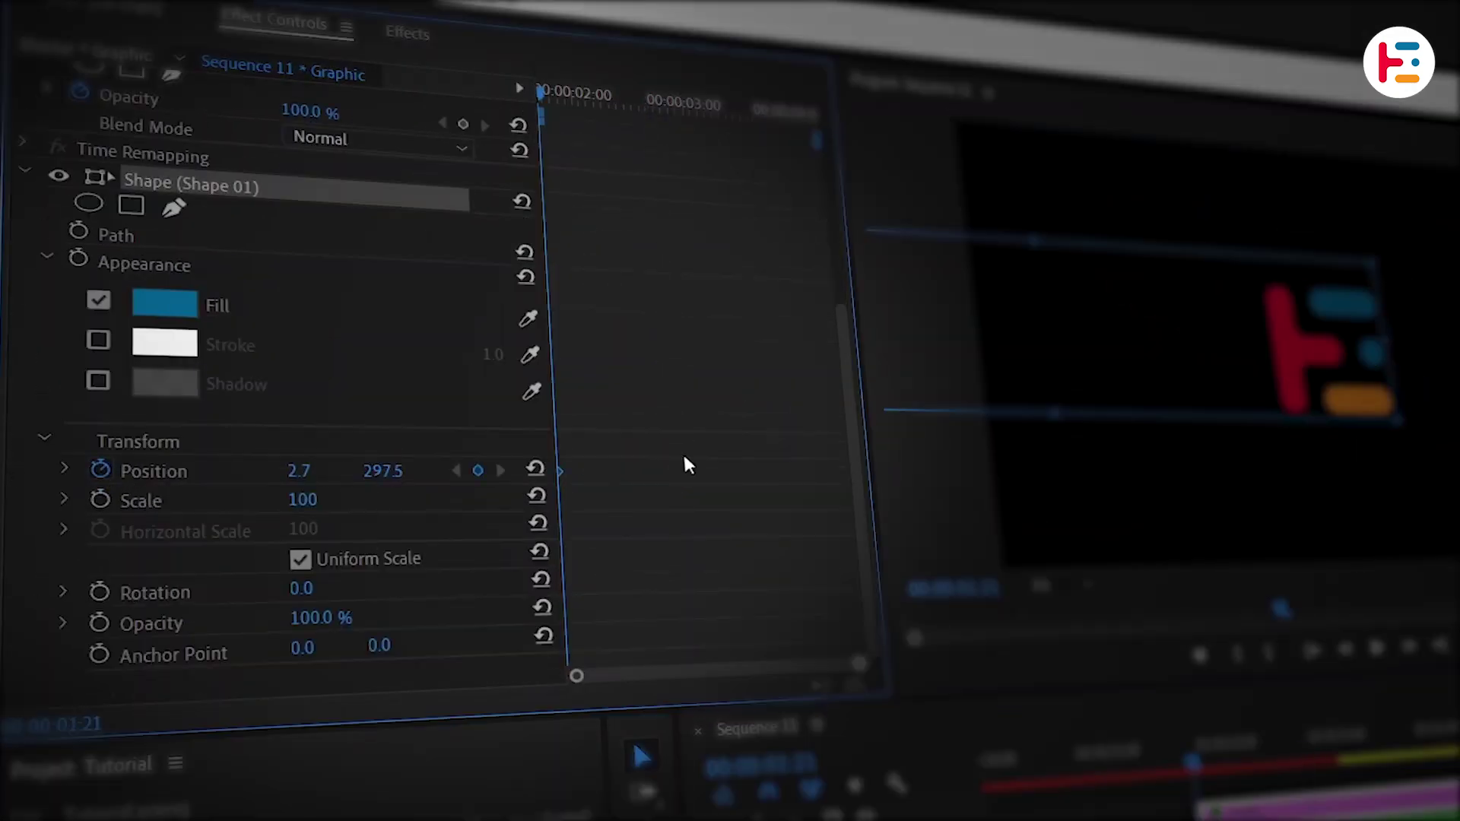
key("shift+Right")
key("shift+Right")
key("shift+Right")
key("shift+Right")
key("shift+Right")
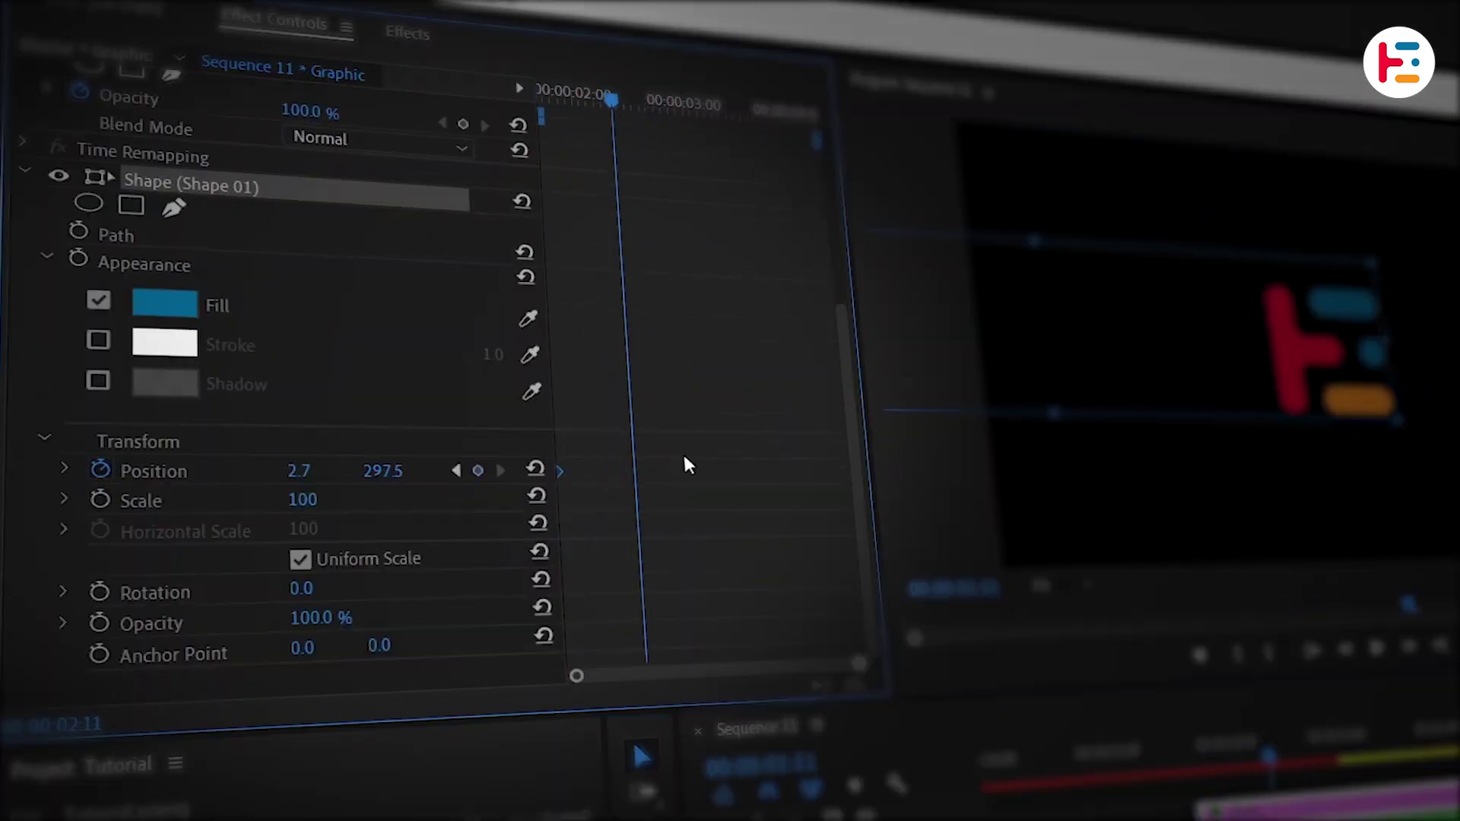
key("shift+Right")
left_click_drag(298, 471, 688, 471)
left_click_drag(148, 378, 221, 378)
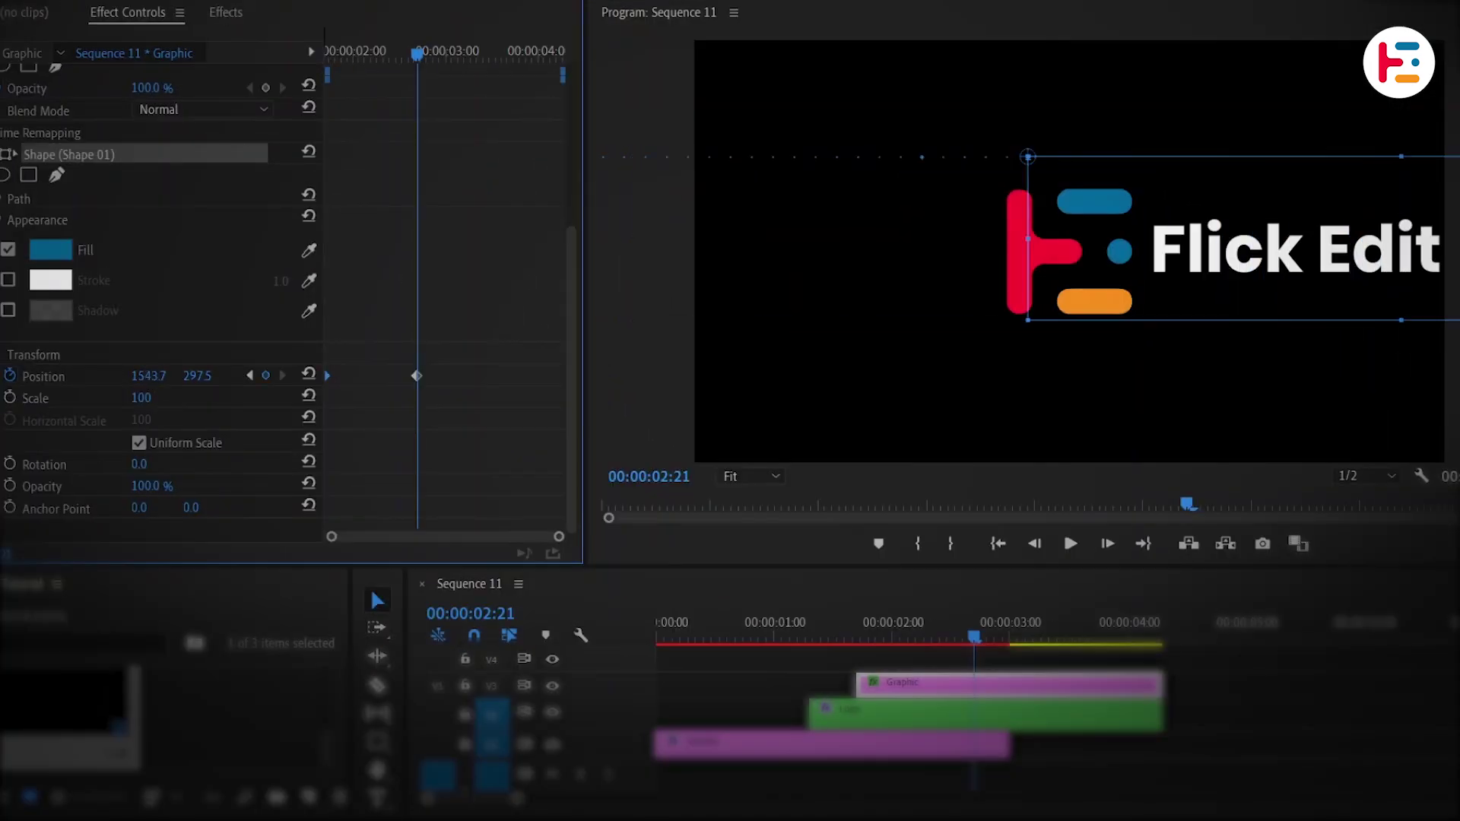
- Ease the matte shape's Position keyframes and expand the Position velocity graph
right_click(367, 376)
mouse_move(457, 522)
left_click(673, 629)
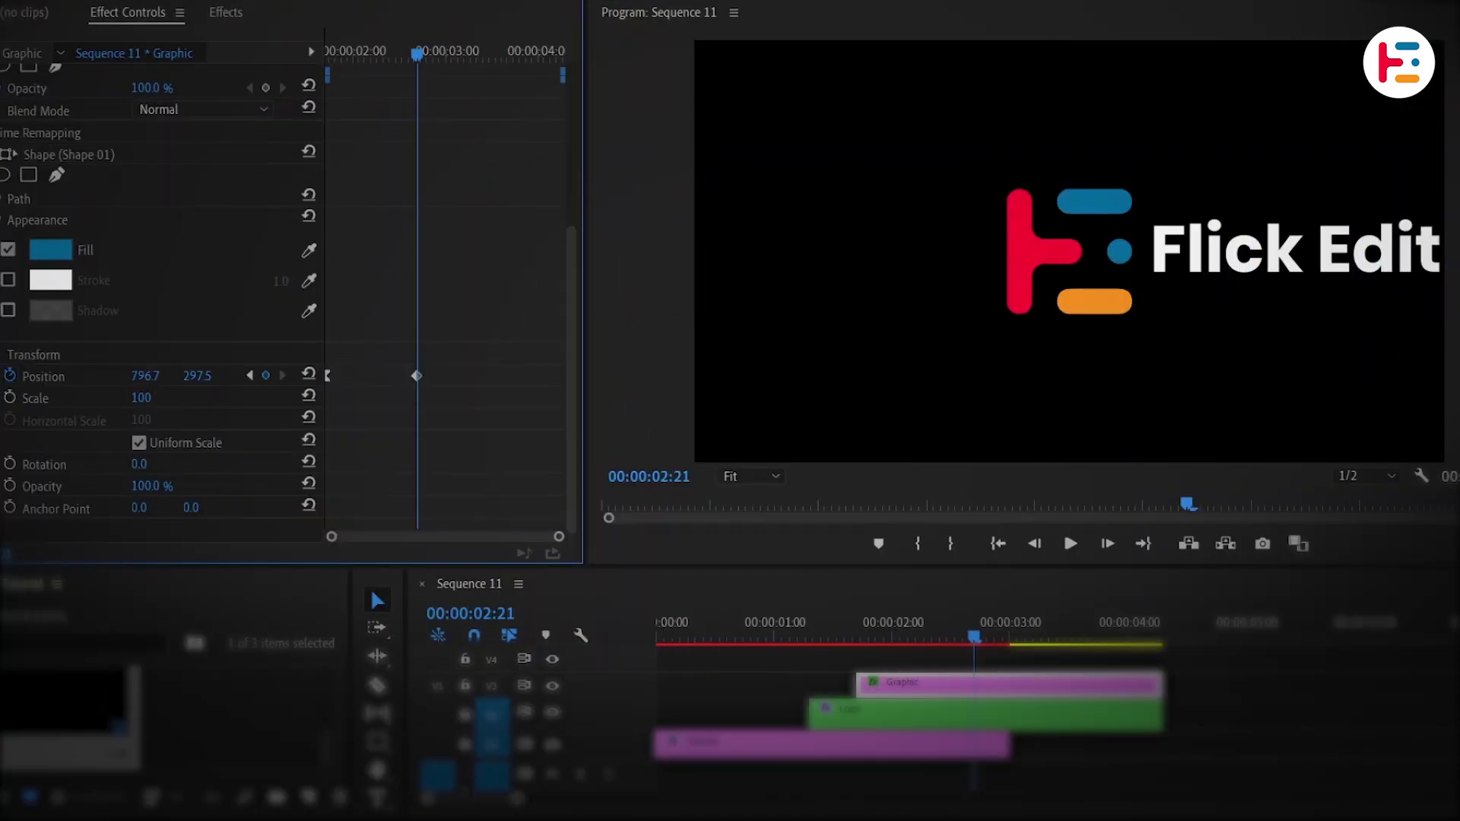
left_click(1, 375)
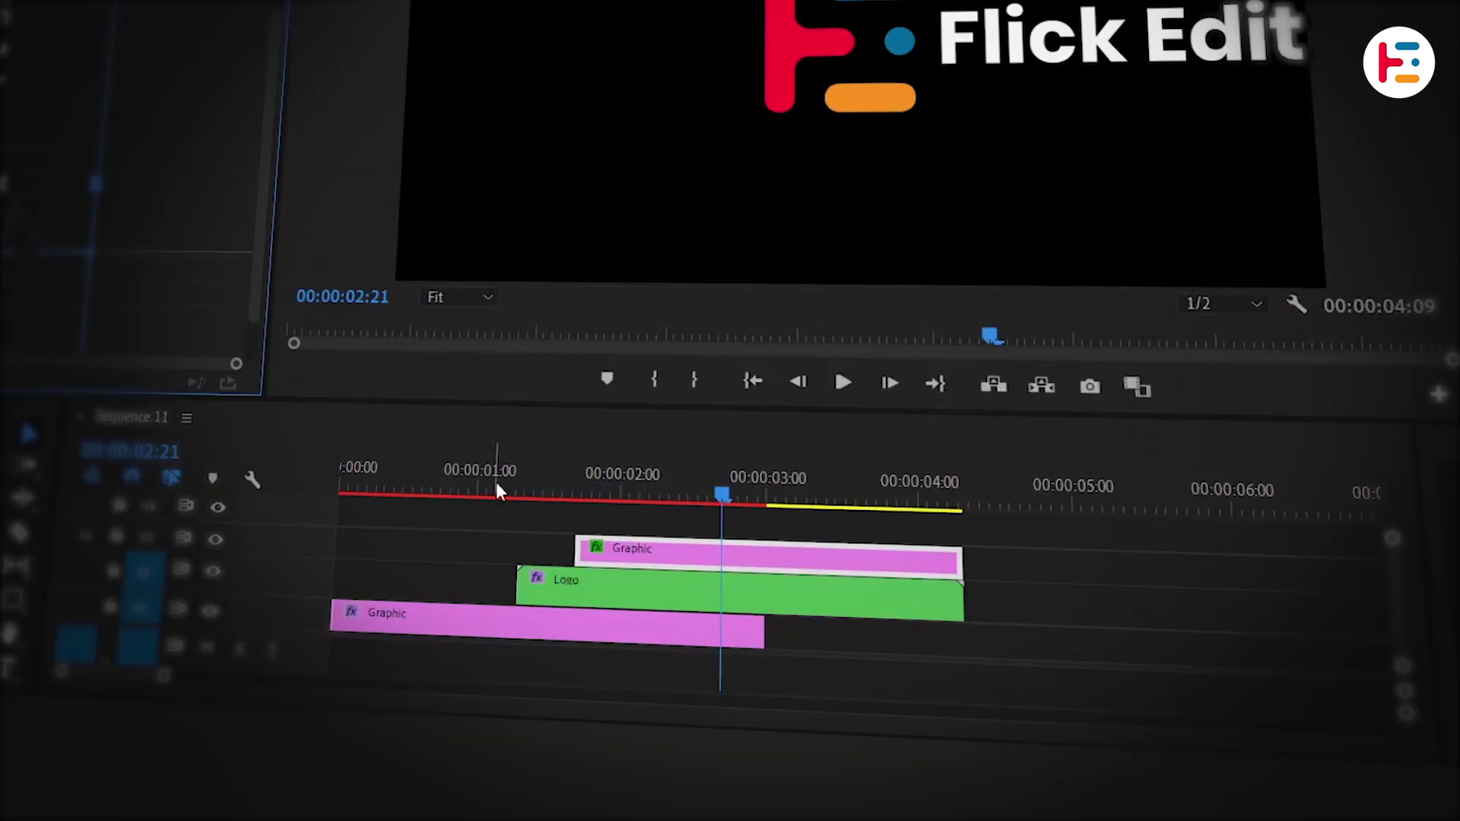
- Add Position and Scale keyframes to the nested Logo clip and move both to the clip's start
left_click(958, 715)
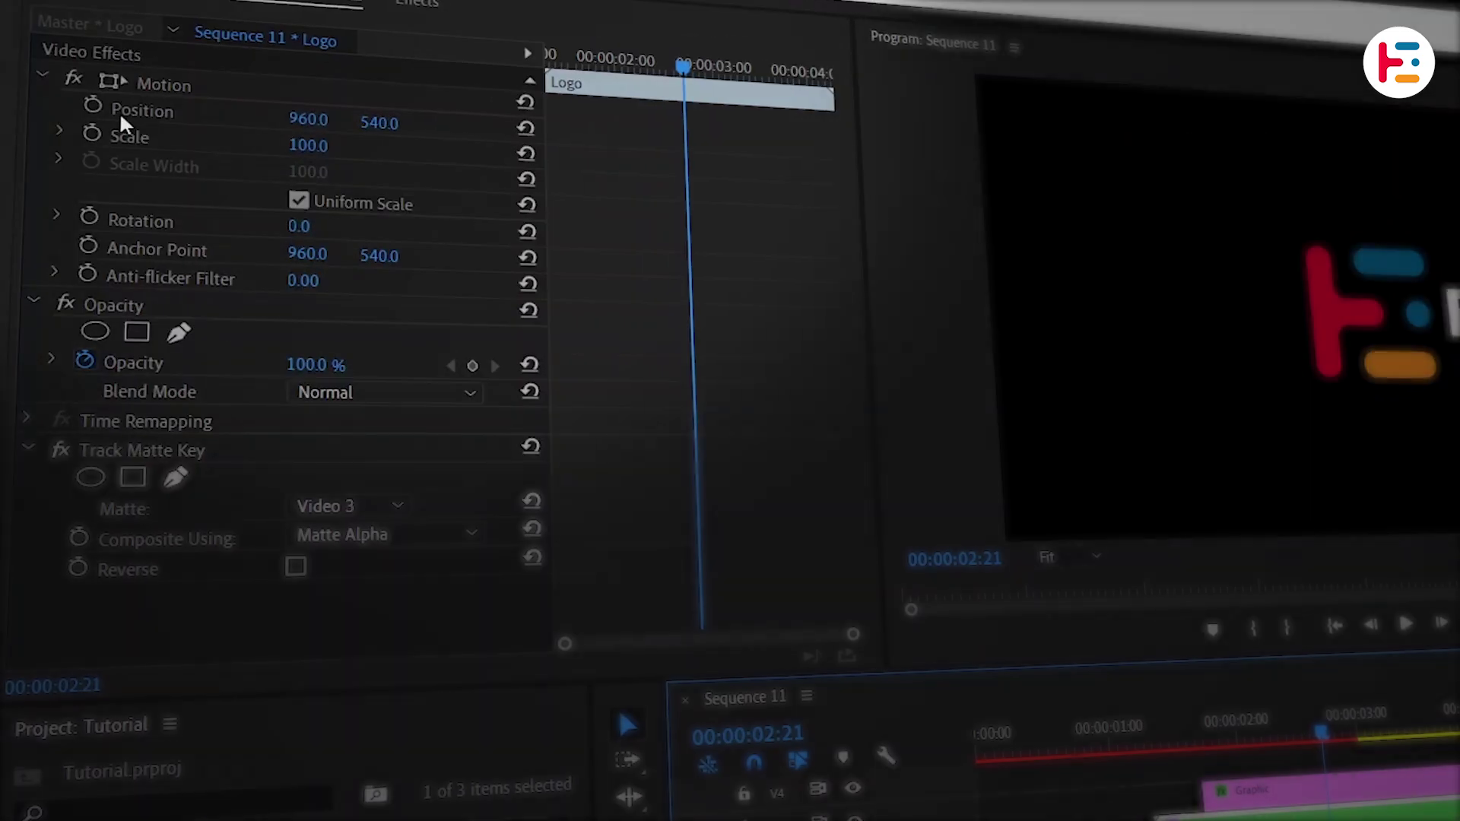
left_click(92, 103)
left_click(92, 131)
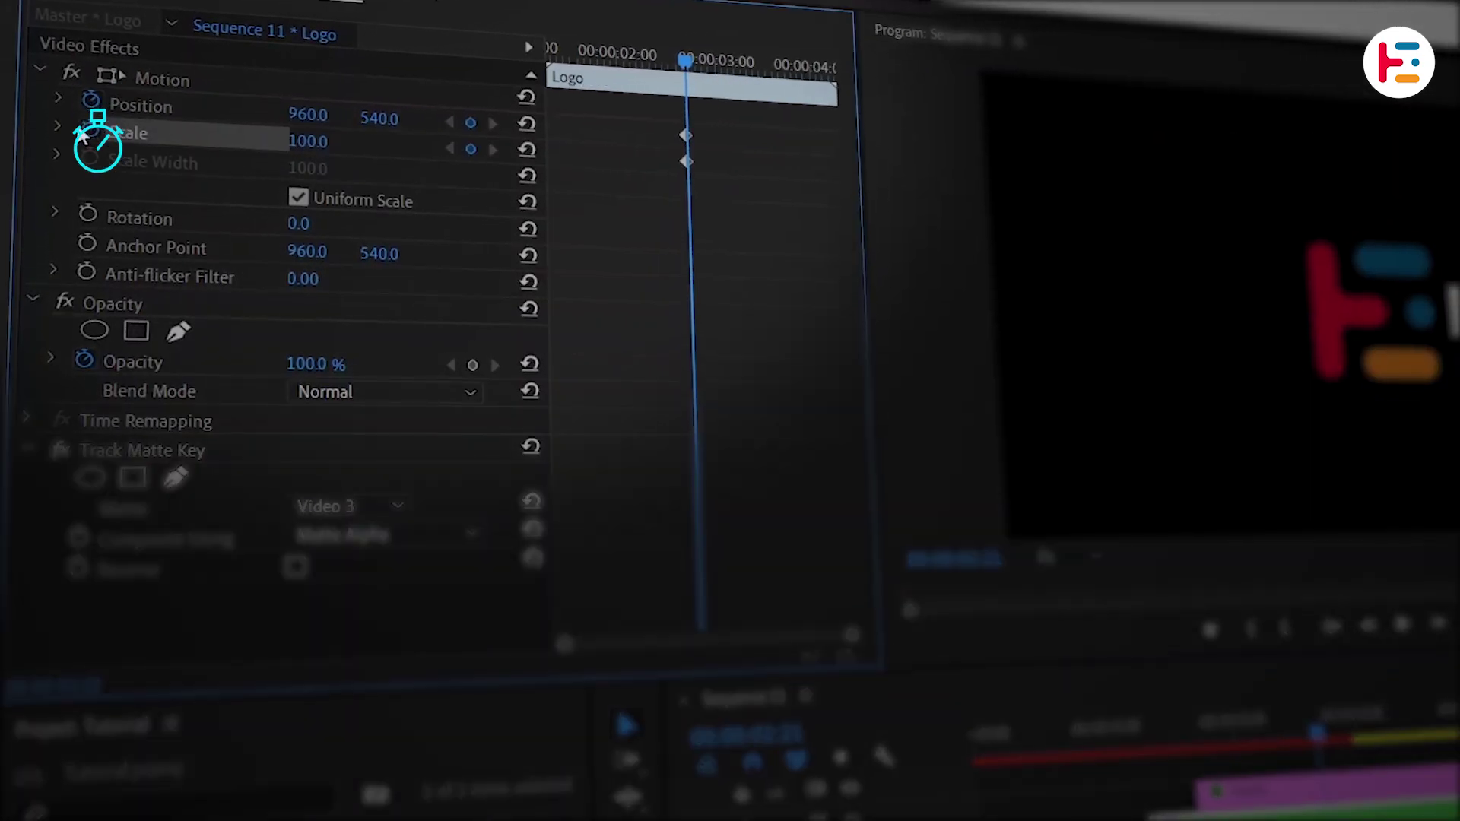
left_click(59, 127)
left_click(59, 99)
left_click_drag(710, 220, 644, 85)
left_click_drag(689, 131, 540, 120)
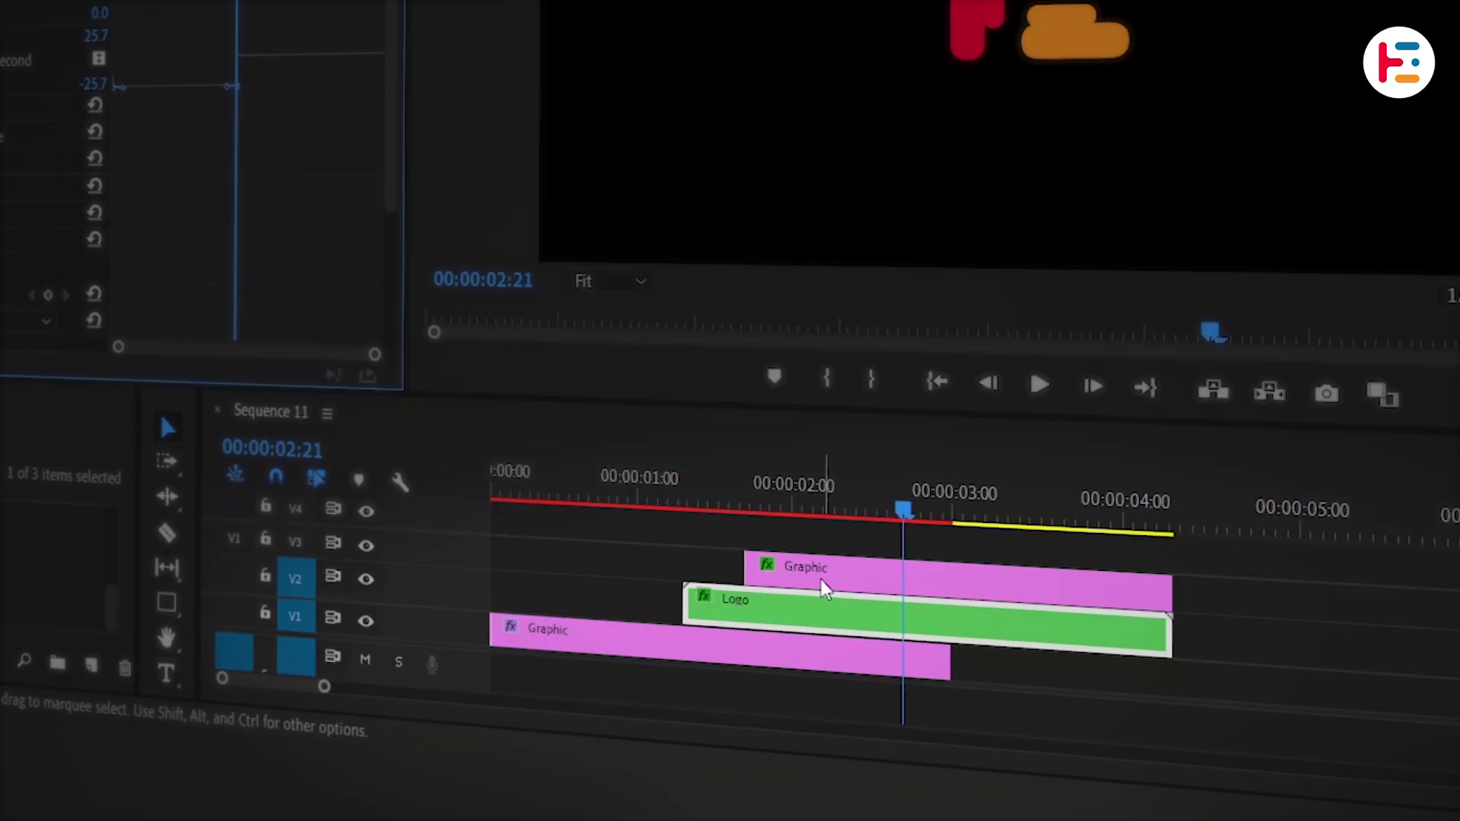
- Trim the V1 Graphic clip to the V3 Graphic clip's start, and centre the Logo clip horizontally at 00:00:02:21 with Scale 54
left_click_drag(945, 664, 744, 646)
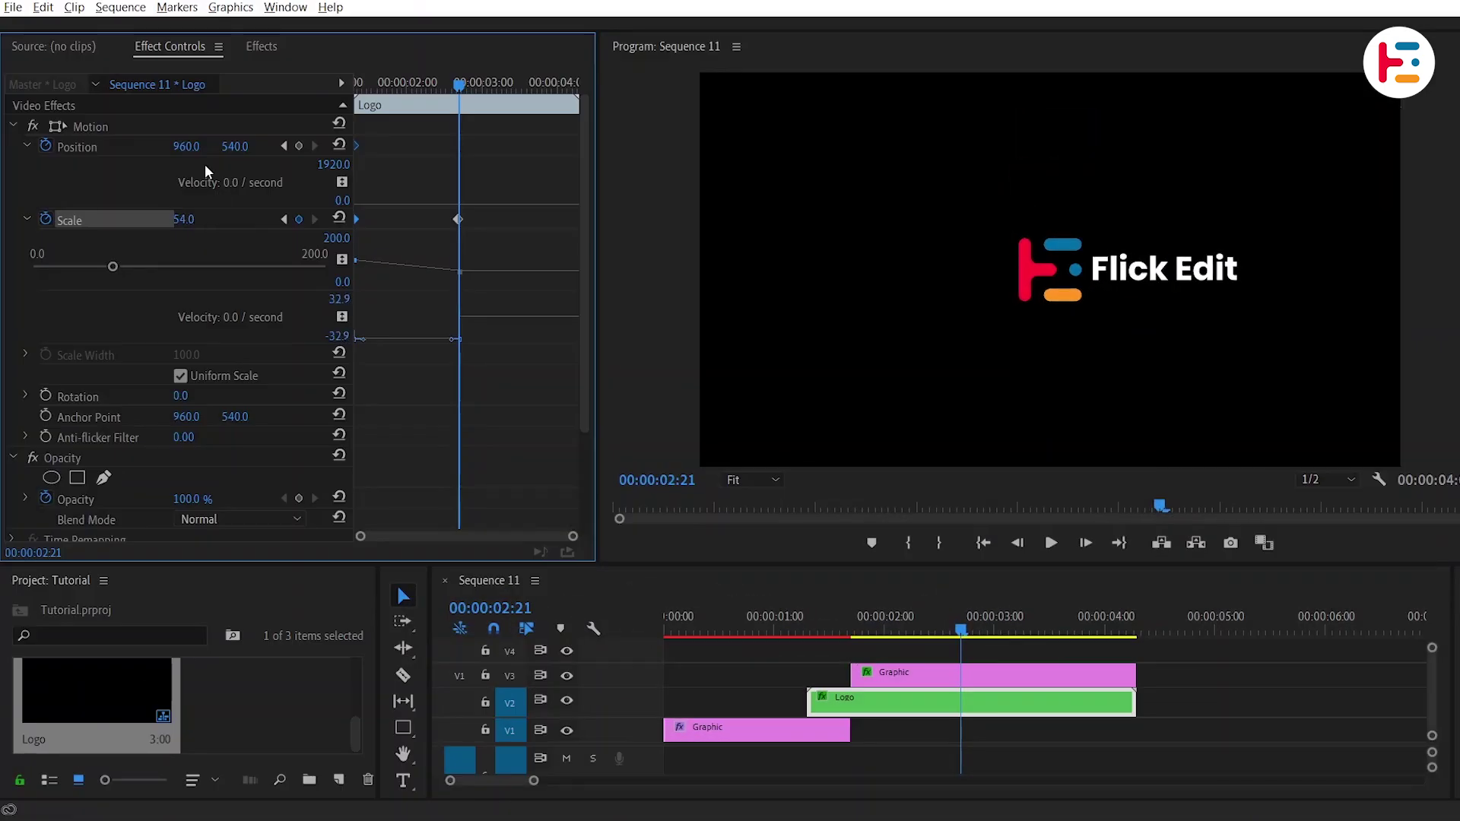
left_click_drag(189, 147, 39, 147)
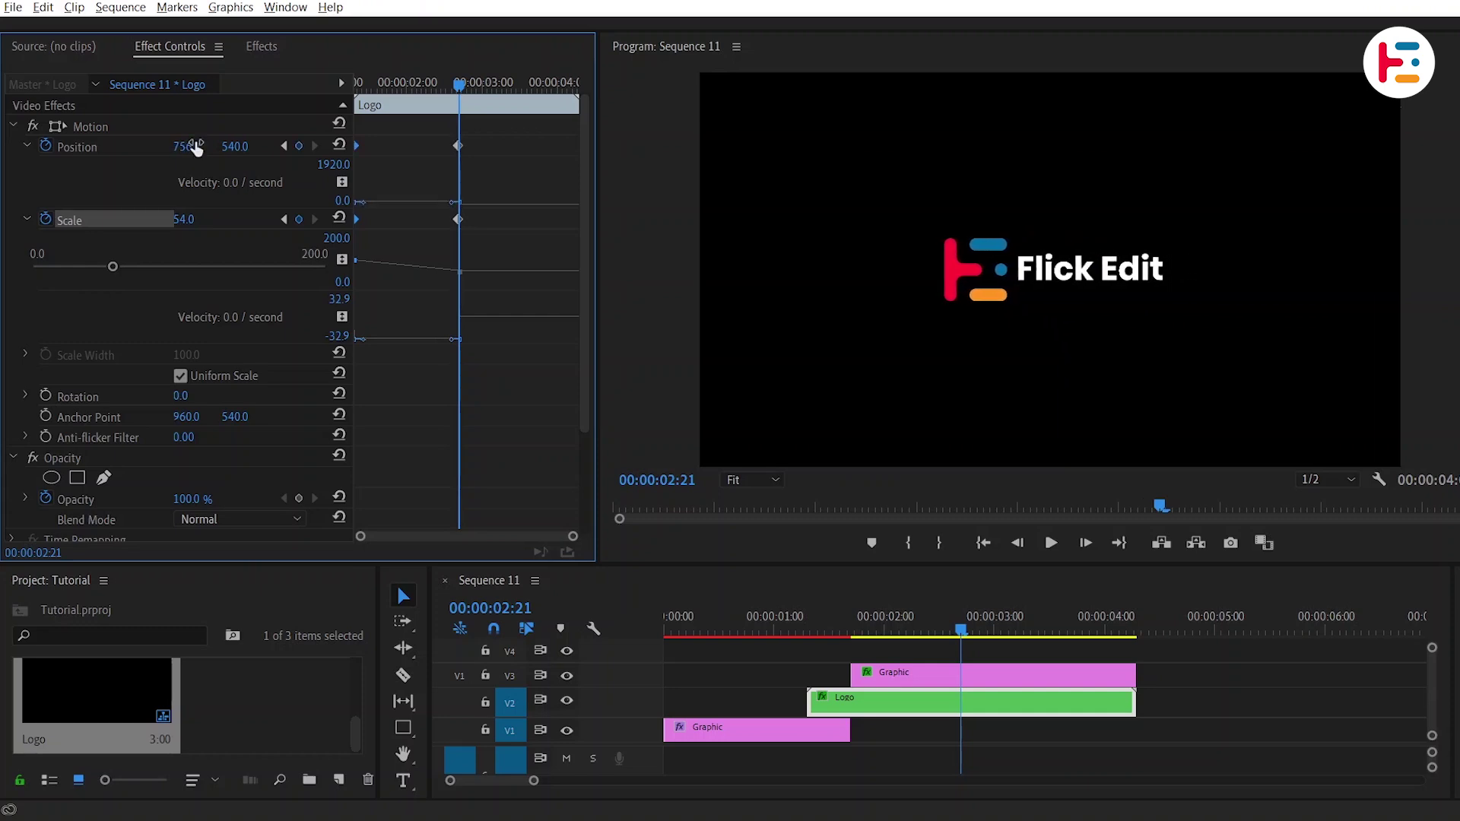
- Ease the Logo clip's Position and Scale keyframes
right_click(364, 149)
mouse_move(487, 281)
left_click(586, 401)
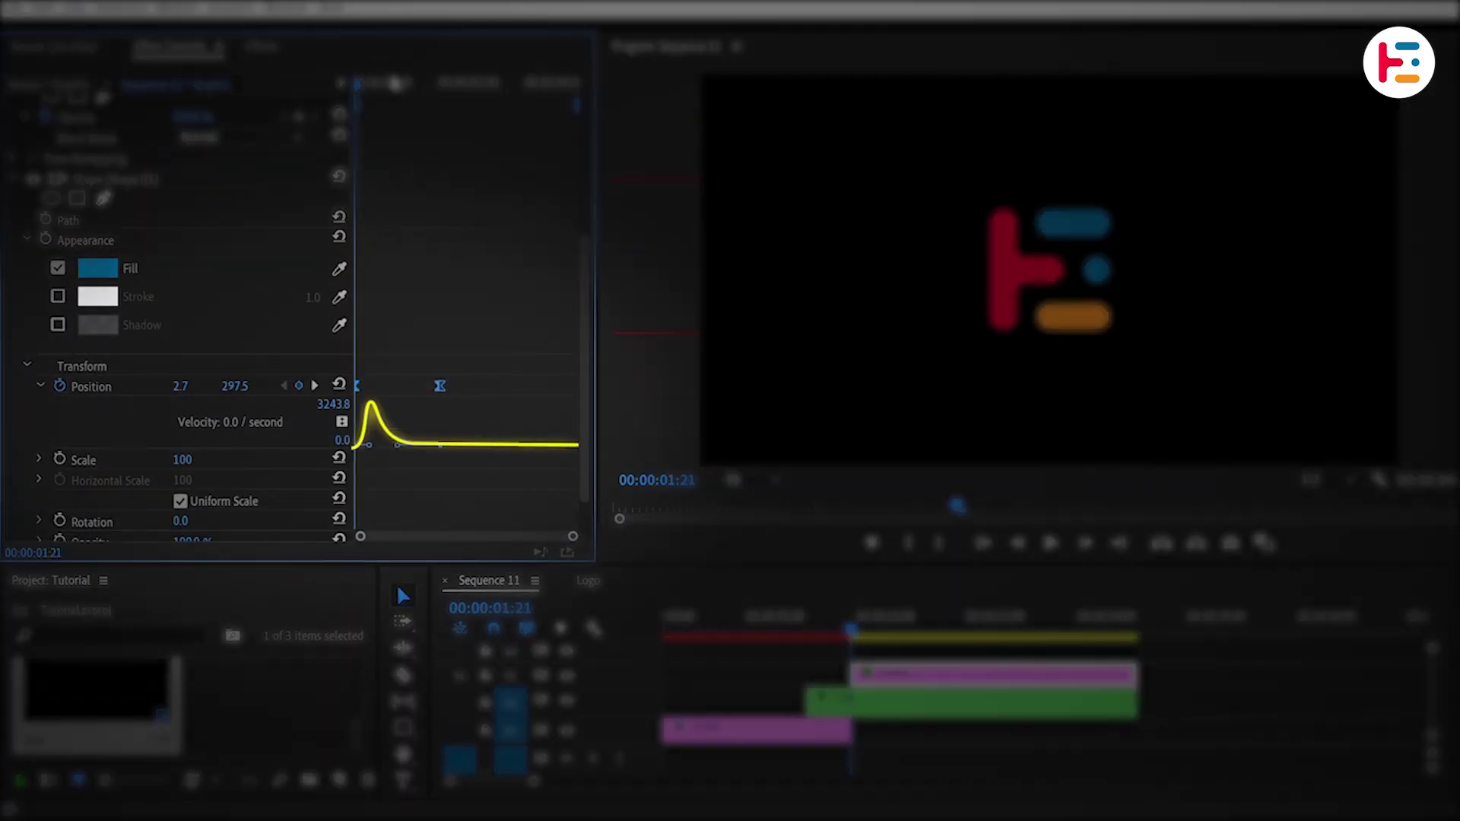
- Move the playhead to 00:00:02:21 and select the Logo clip on V2
left_click_drag(392, 82, 440, 83)
left_click(935, 711)
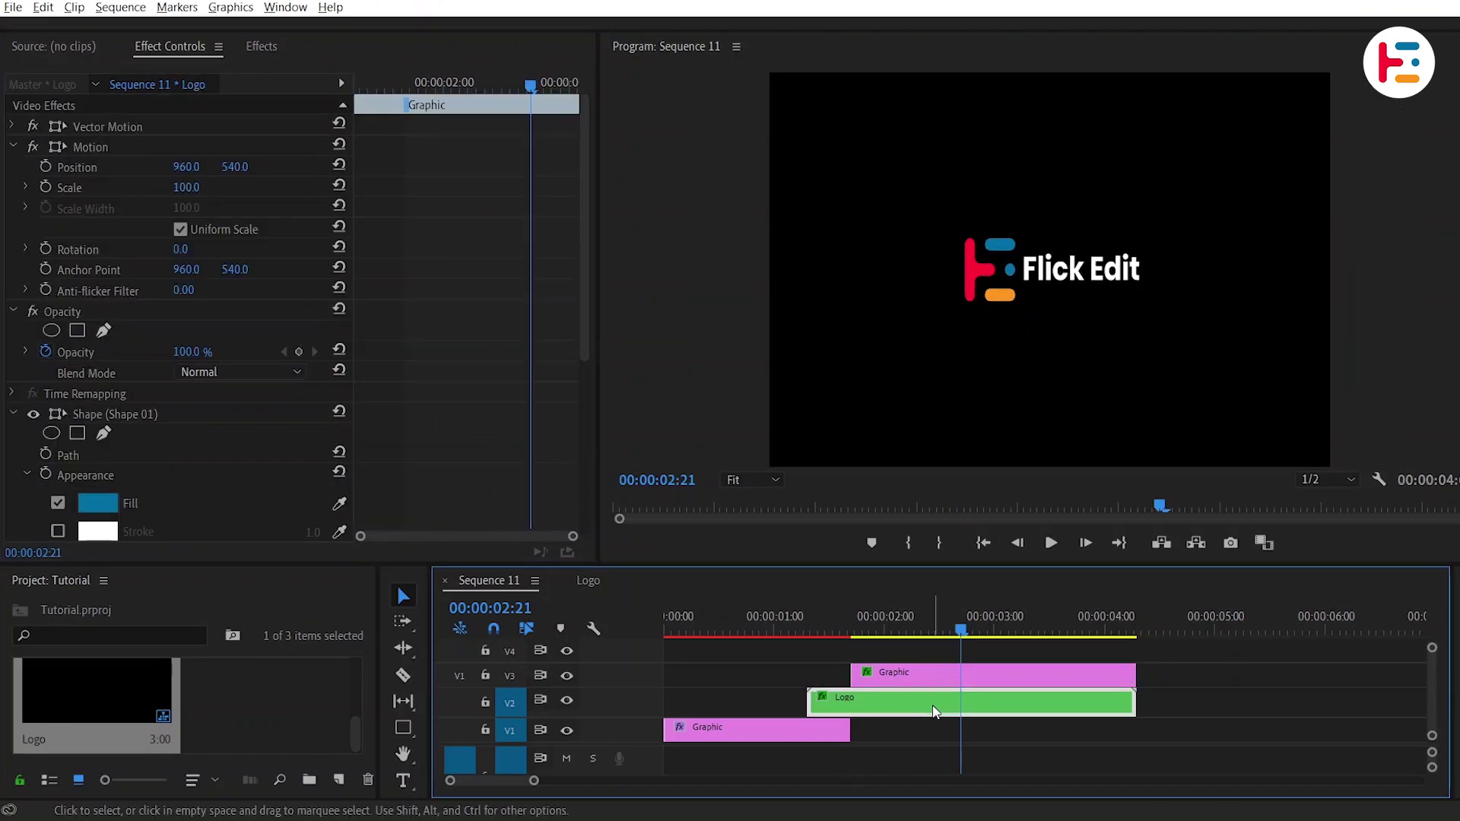